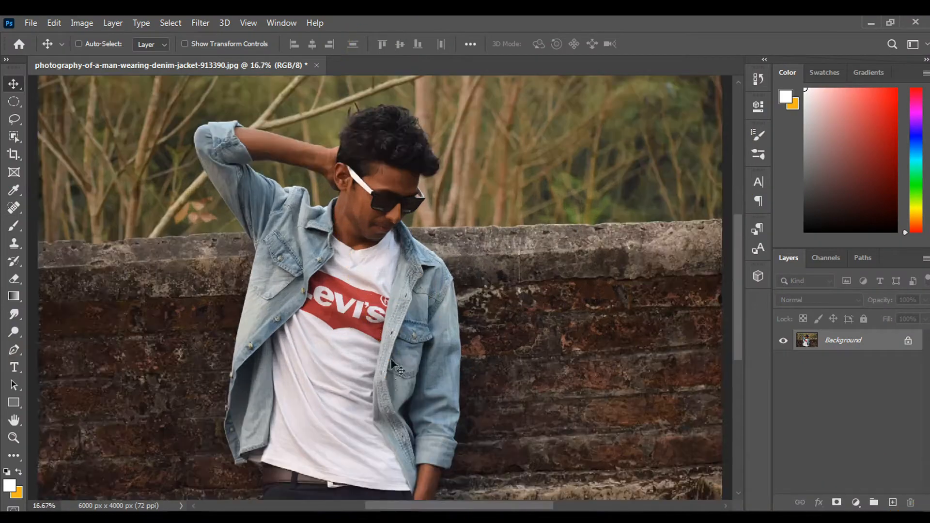
Start a Pen tool path around the "s" of the shirt logo, tracing its lower inner curl and outer edge up to the top curve
left_click(468, 271)
key("Escape")
scroll(436, 272, "up", 5)
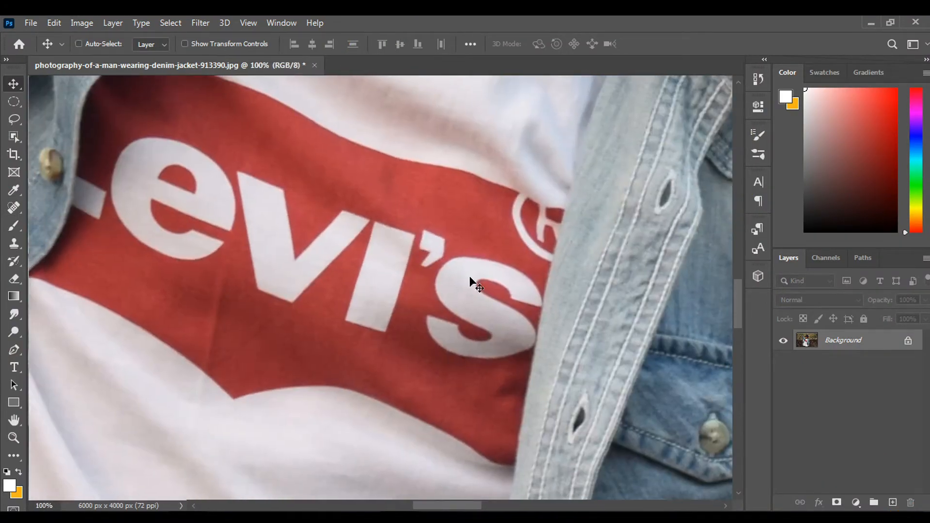
scroll(469, 280, "up", 2)
key("p")
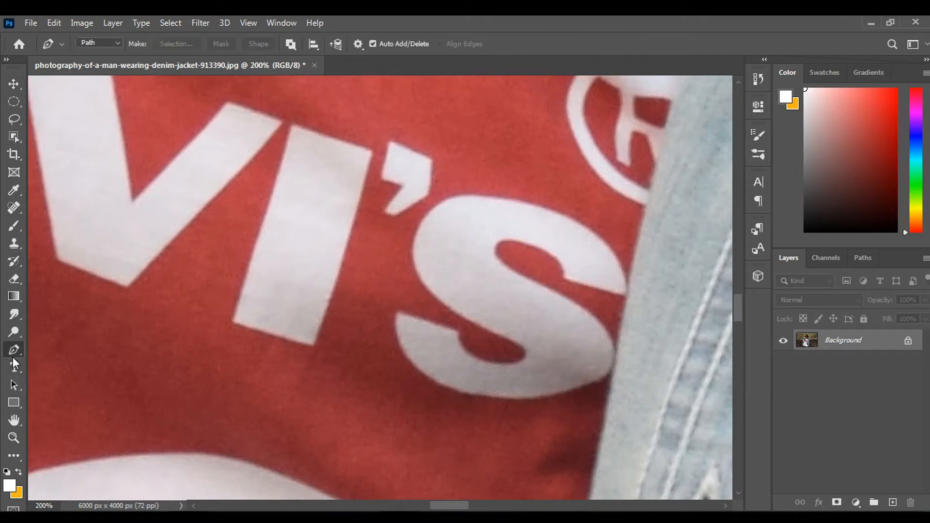
scroll(619, 324, "up", 3)
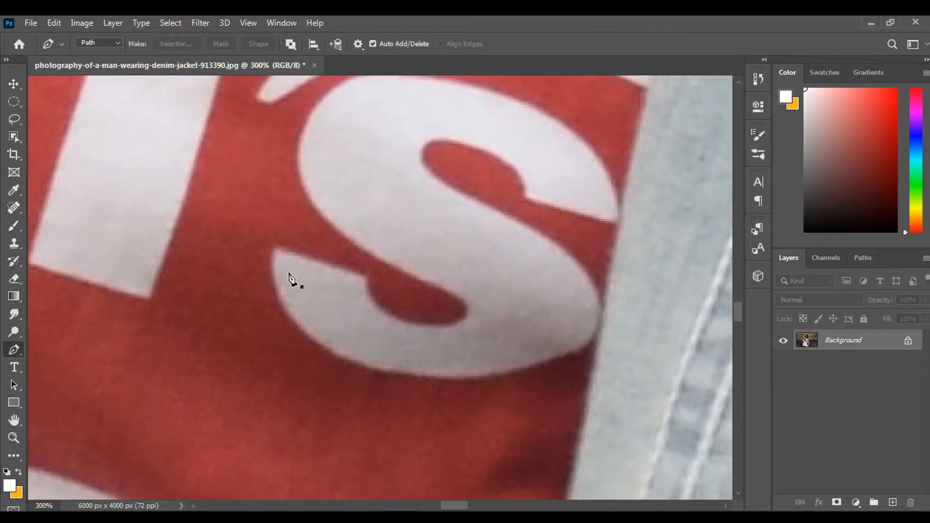
left_click(275, 249)
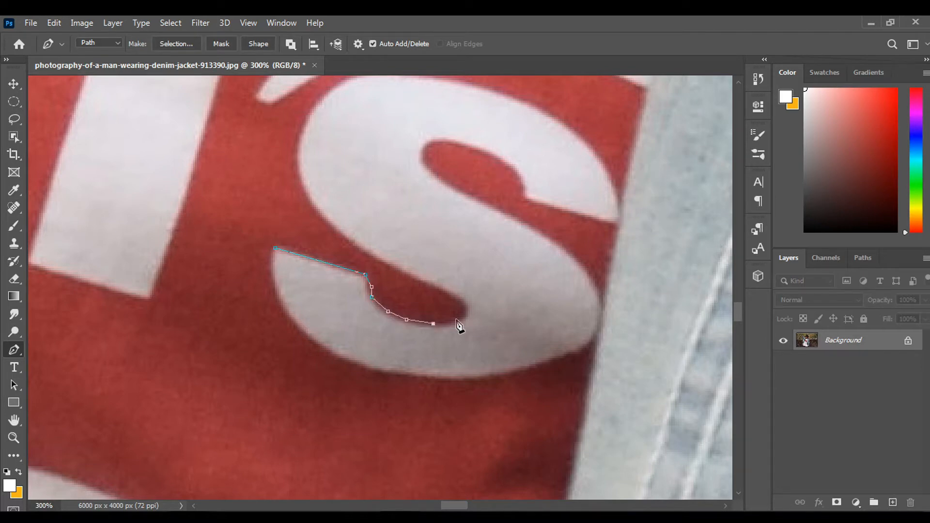
left_click(401, 273)
left_click(370, 254)
left_click(296, 162)
left_click(303, 128)
left_click_drag(311, 109, 305, 205)
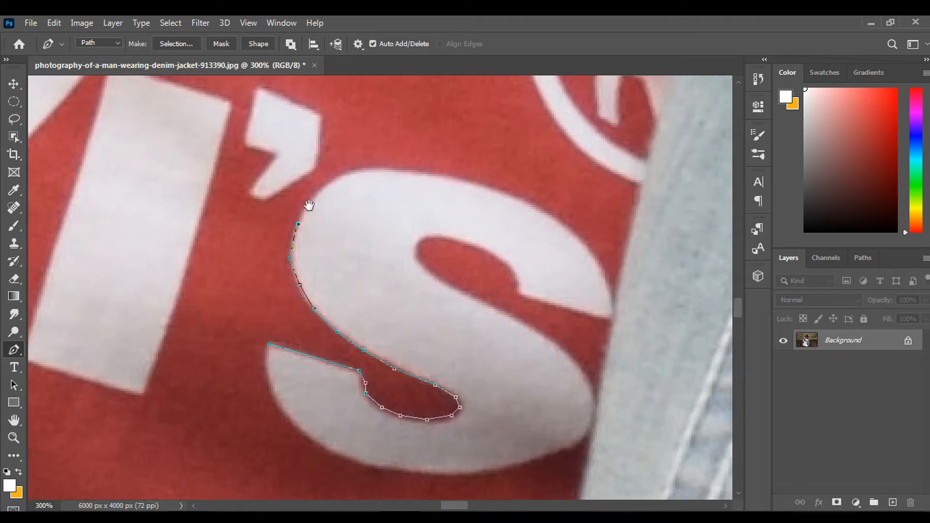
Continue the "s" path over its top curve, around the upper terminal and into the upper inner curl
left_click(314, 194)
left_click(337, 176)
left_click(359, 167)
left_click(392, 168)
left_click(606, 274)
left_click(613, 310)
left_click(613, 318)
left_click(614, 322)
left_click(520, 295)
left_click(516, 279)
left_click(507, 265)
left_click(492, 255)
Trace the outer edge of the "s" beside the jacket and along its base, closing the path at the lower tip
left_click_drag(572, 348, 547, 266)
left_click(556, 282)
left_click(568, 308)
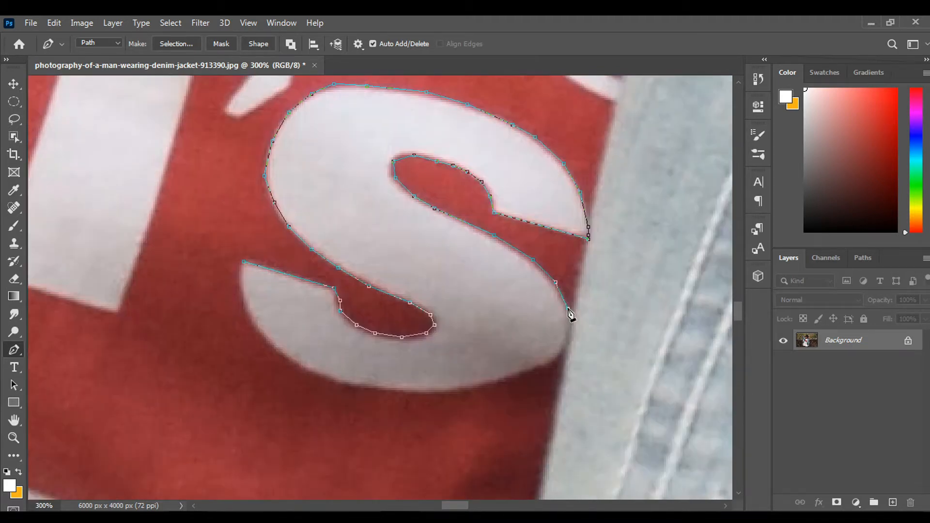
left_click(568, 324)
left_click(568, 342)
left_click(560, 355)
left_click(545, 366)
left_click(496, 384)
left_click(401, 394)
left_click(359, 387)
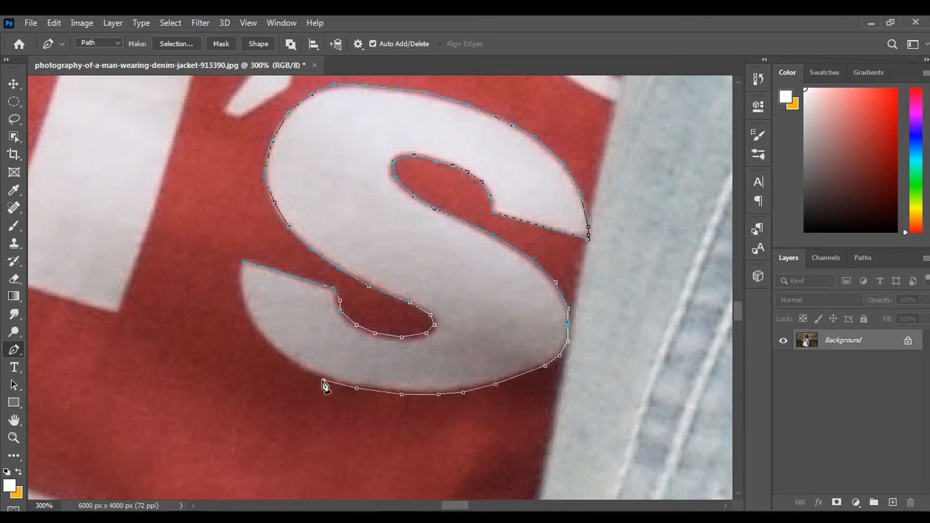
left_click(266, 337)
left_click(241, 288)
left_click(244, 262)
Trace the letter "i" and the apostrophe of the logo as separate Pen paths
left_click_drag(220, 177, 521, 315)
left_click(509, 162)
left_click(423, 450)
left_click(300, 415)
left_click(388, 118)
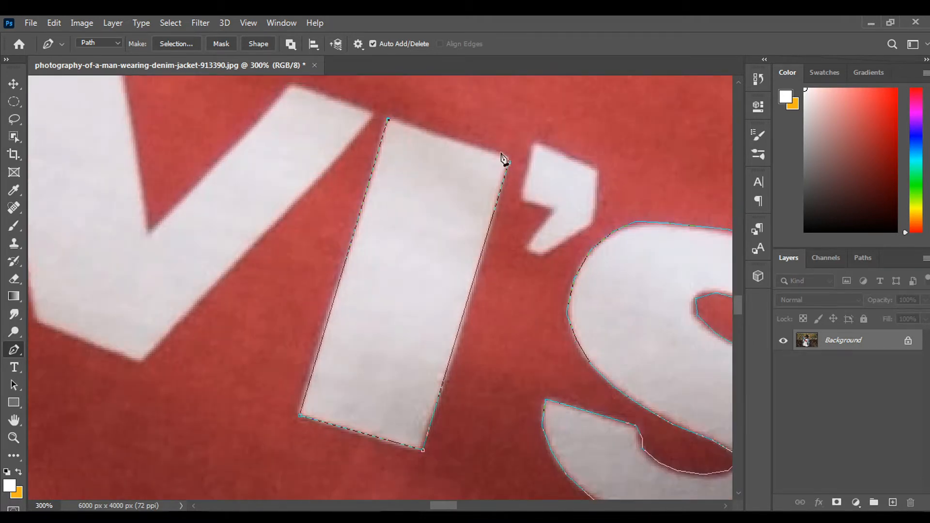
left_click(510, 156)
left_click(524, 196)
left_click(550, 210)
Start a path around the letter "v", tracing the outside of both arms and the flat base
left_click_drag(505, 146, 645, 161)
left_click(281, 378)
left_click(494, 158)
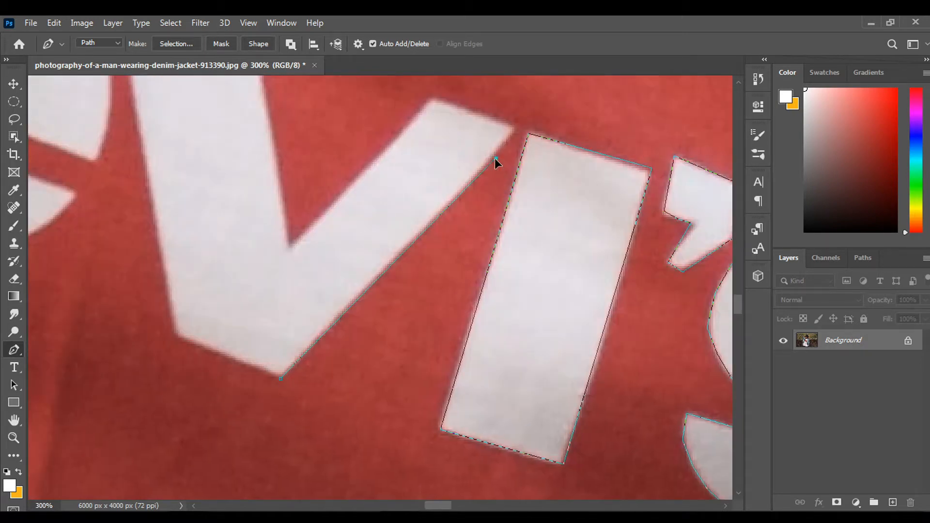
left_click(281, 378)
left_click(175, 336)
left_click_drag(177, 194, 263, 384)
left_click(199, 173)
left_click_drag(200, 174, 292, 199)
Trace the top edges and inner notch of the "v" and close its path
scroll(293, 199, "down", 3)
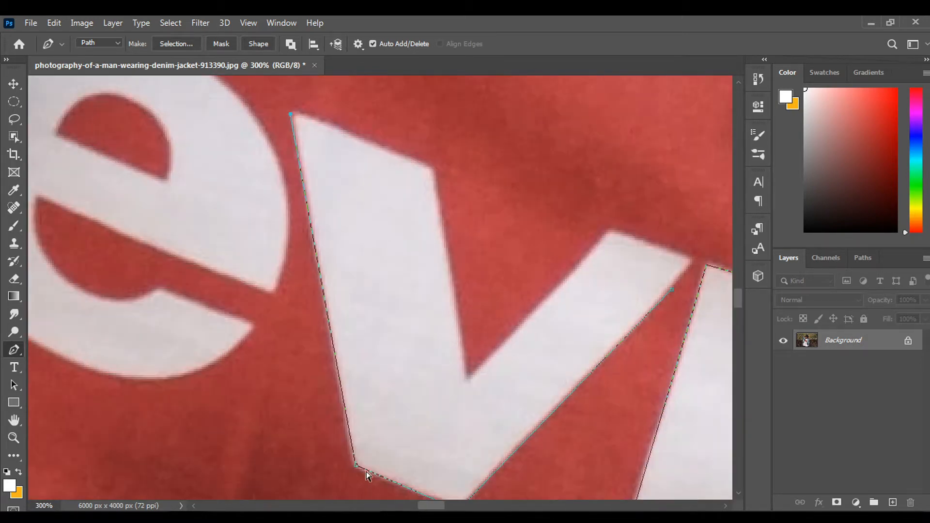
scroll(291, 198, "up", 3)
scroll(290, 194, "down", 3)
left_click(415, 166)
left_click(451, 375)
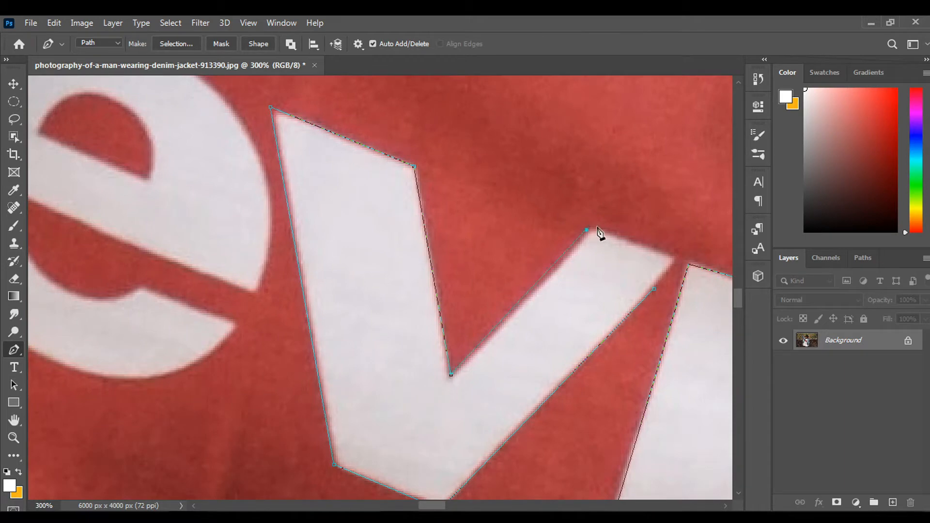
left_click(589, 227)
left_click(677, 262)
left_click(654, 289)
Start a path around the letter "e", tracing the underside of its crossbar and the curved opening below it
left_click_drag(252, 295, 454, 337)
left_click(457, 337)
left_click_drag(221, 238, 220, 244)
left_click(223, 278)
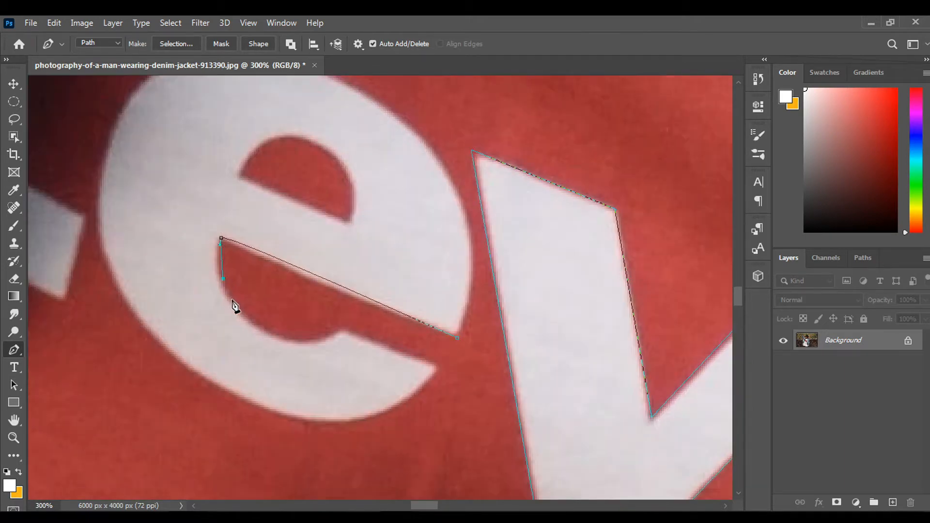
left_click_drag(225, 290, 245, 322)
left_click_drag(325, 335, 341, 330)
scroll(402, 356, "down", 2)
left_click(340, 281)
left_click_drag(341, 283, 352, 214)
Continue the "e" path around its tail, along the bottom curve and up the outer side facing the "L"
left_click(444, 245)
left_click(452, 252)
left_click(438, 270)
left_click(415, 286)
left_click(258, 284)
left_click(189, 243)
left_click_drag(189, 242, 302, 370)
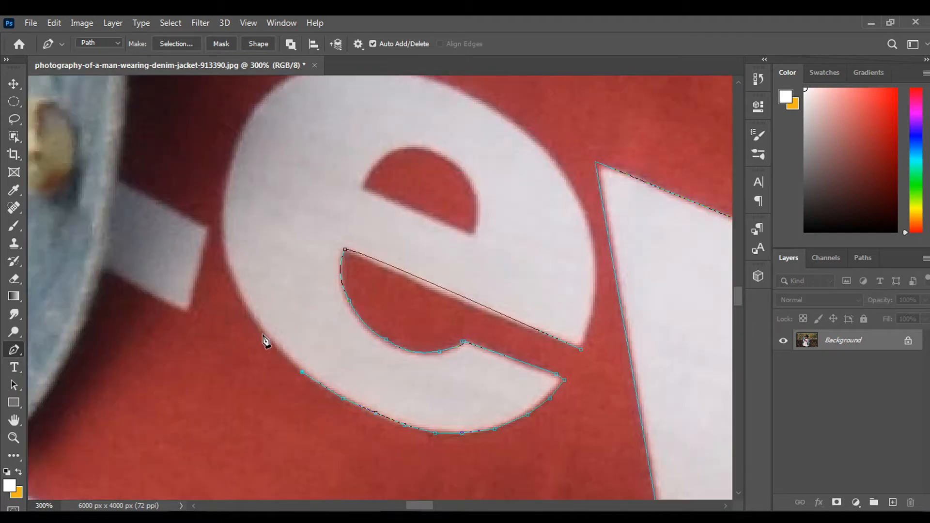
left_click(263, 333)
left_click(245, 305)
left_click(222, 245)
left_click(222, 200)
Trace the top curve of the "e" and its side facing the "v", closing the outer path
left_click_drag(243, 161, 237, 269)
left_click(309, 171)
left_click(357, 169)
left_click(396, 176)
left_click(427, 184)
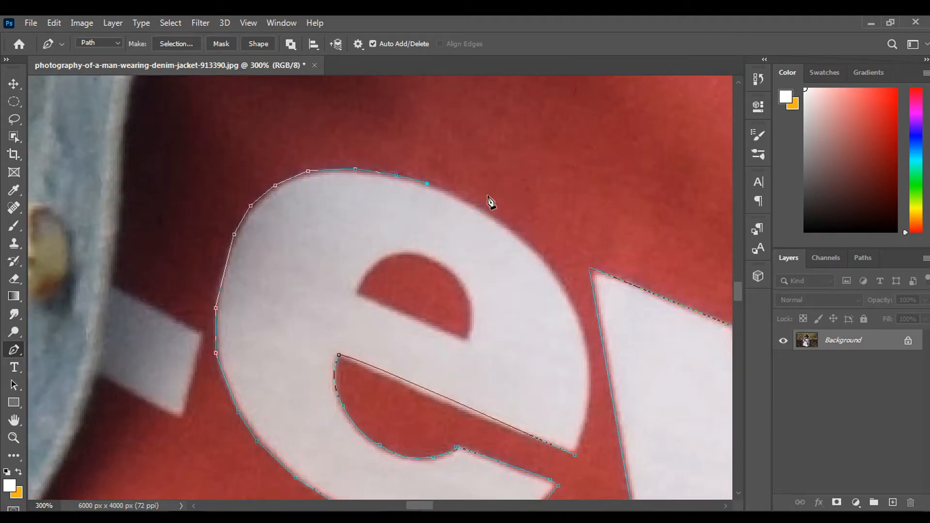
left_click(475, 206)
left_click(507, 224)
left_click(545, 259)
left_click(565, 285)
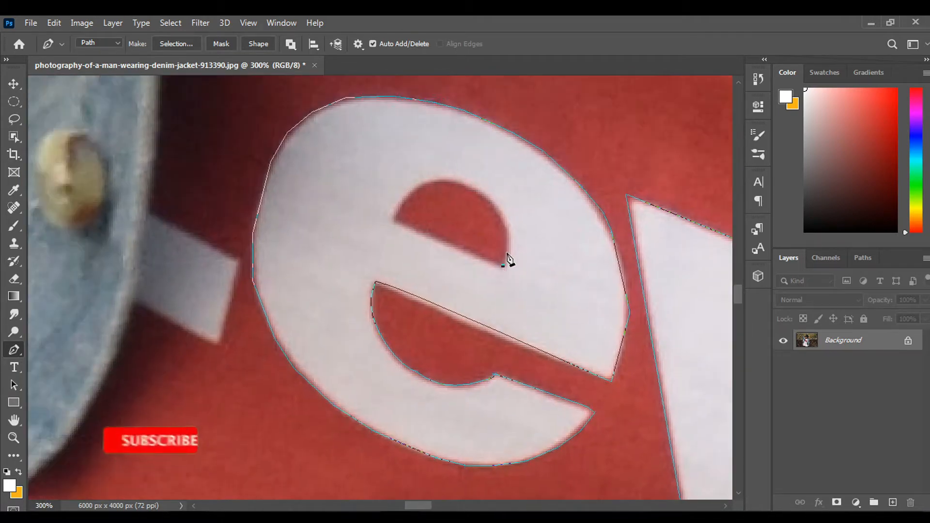
Trace the half-round counter inside the "e" as its own closed path
left_click(507, 234)
left_click(493, 204)
left_click(473, 187)
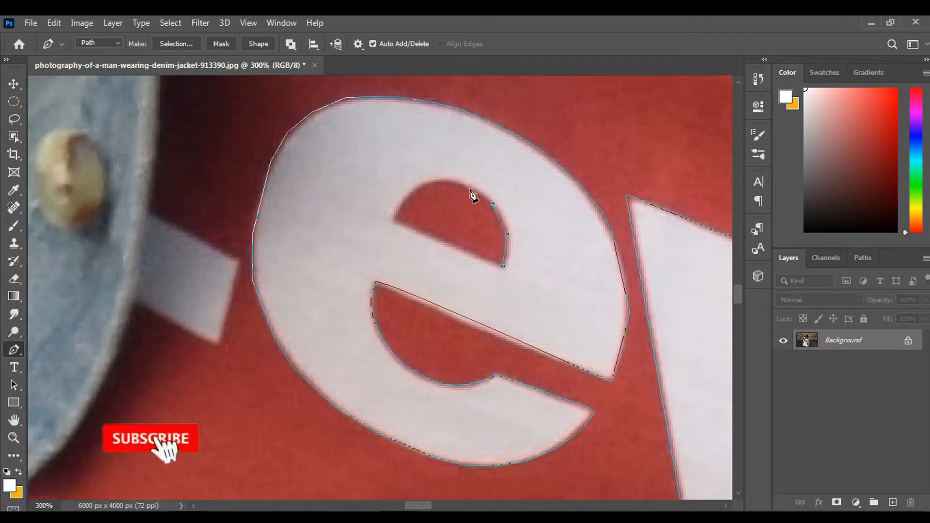
left_click(444, 182)
left_click(426, 186)
left_click(411, 194)
left_click(403, 211)
left_click(396, 223)
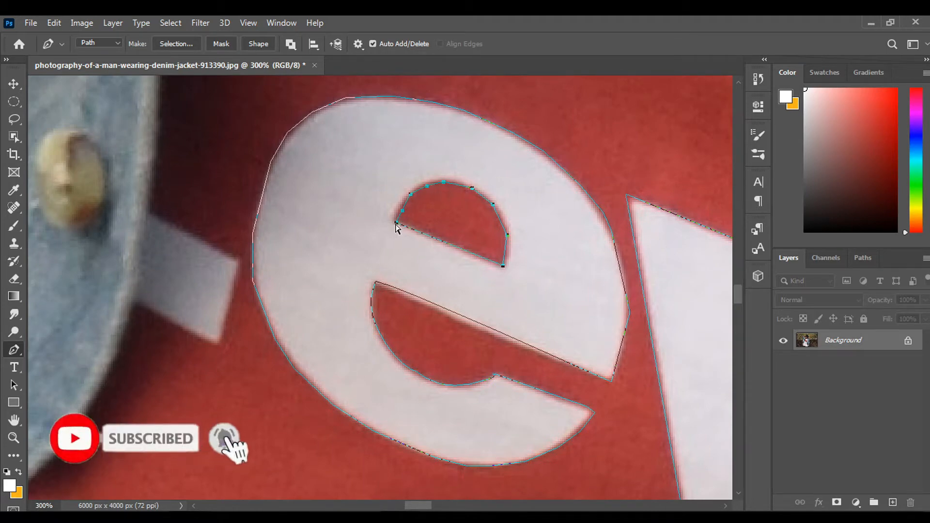
Outline the visible part of the "L" beside the jacket edge with a closed four-point path
left_click_drag(328, 272, 536, 242)
left_click(358, 181)
left_click(447, 231)
left_click(426, 316)
left_click(341, 271)
left_click(359, 181)
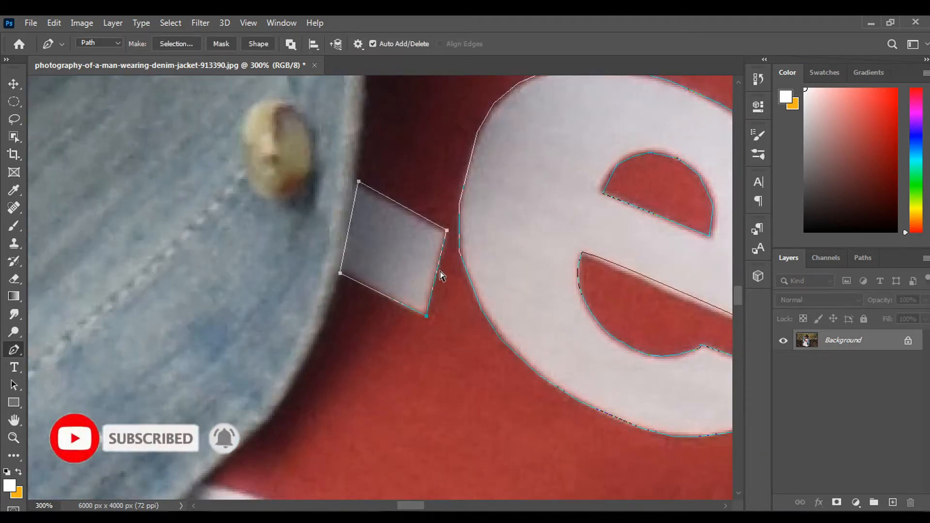
Convert all of the traced letter paths into a selection
key("v")
key("ctrl+minus")
key("ctrl+minus")
key("ctrl+minus")
key("p")
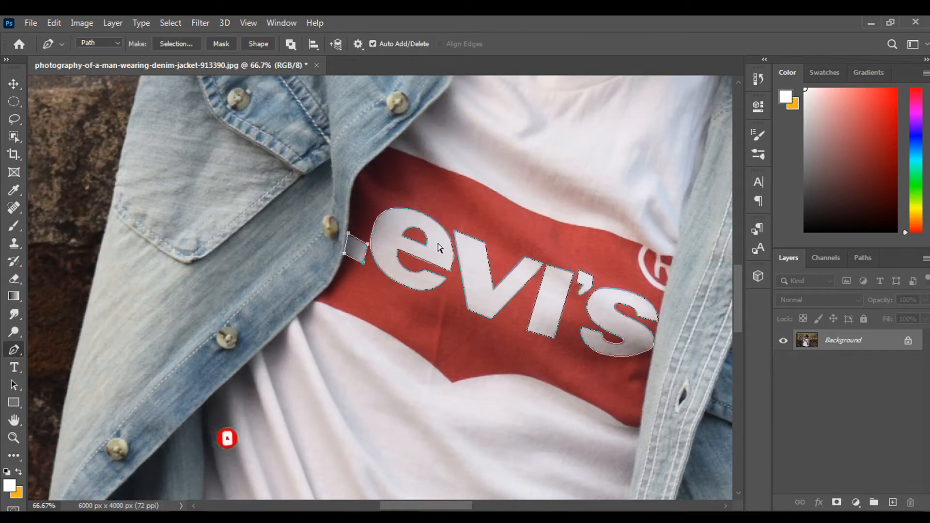
left_click_drag(340, 201, 680, 386)
right_click(507, 280)
left_click(549, 269)
left_click(537, 139)
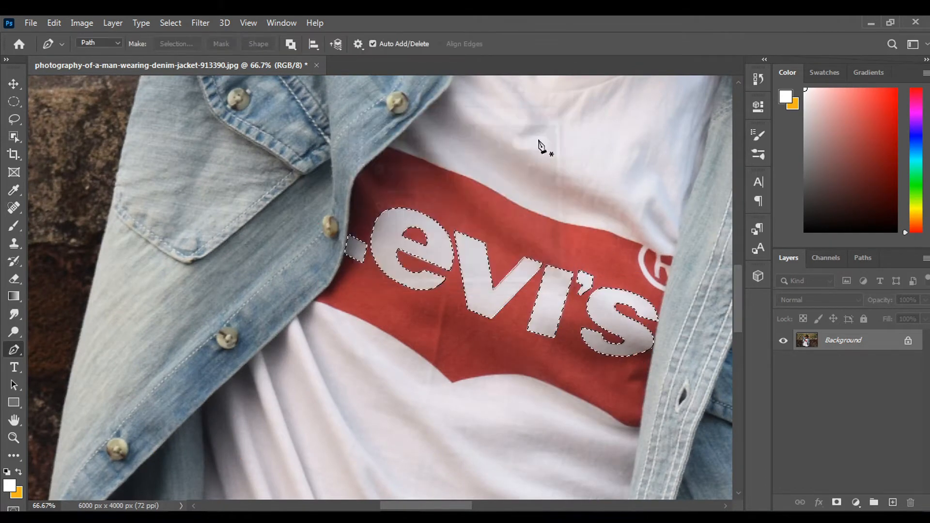
left_click(892, 503)
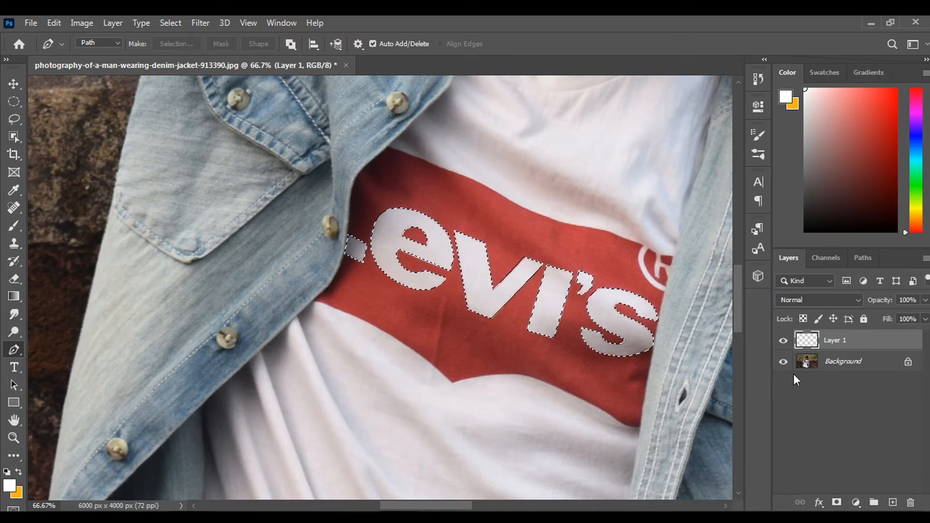
key("ctrl+BackSpace")
key("ctrl+z")
left_click_drag(915, 510, 910, 502)
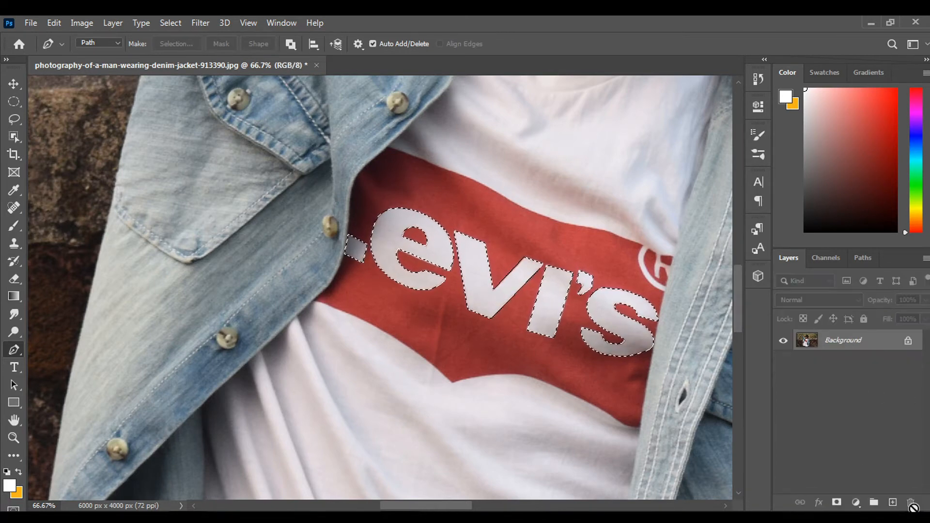
Deselect the lettering and add a new empty layer above the Background
key("ctrl+d")
left_click(892, 502)
left_click(13, 84)
key("ctrl+minus")
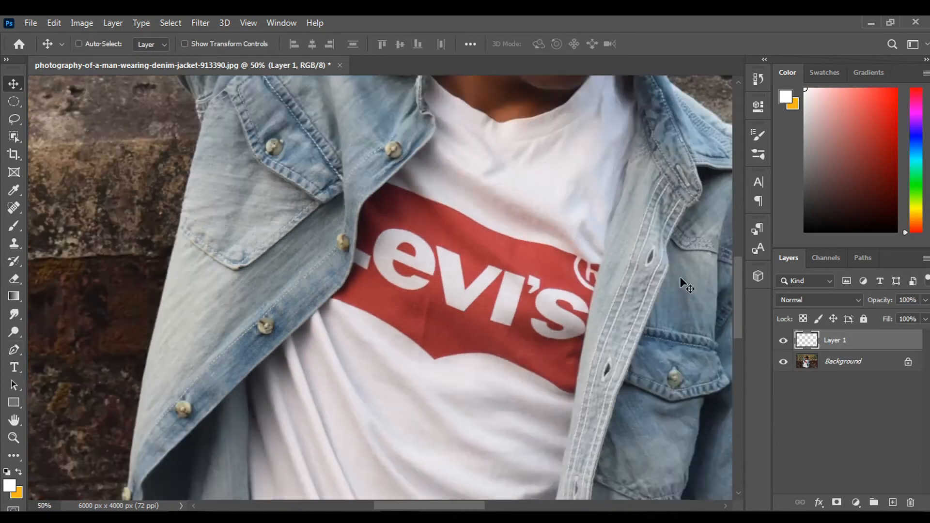
key("ctrl+minus")
key("ctrl+plus")
key("ctrl+plus")
key("ctrl+plus")
Set up the Clone Stamp on the Background layer with a Hard Round brush reduced to 70 px
left_click(829, 368)
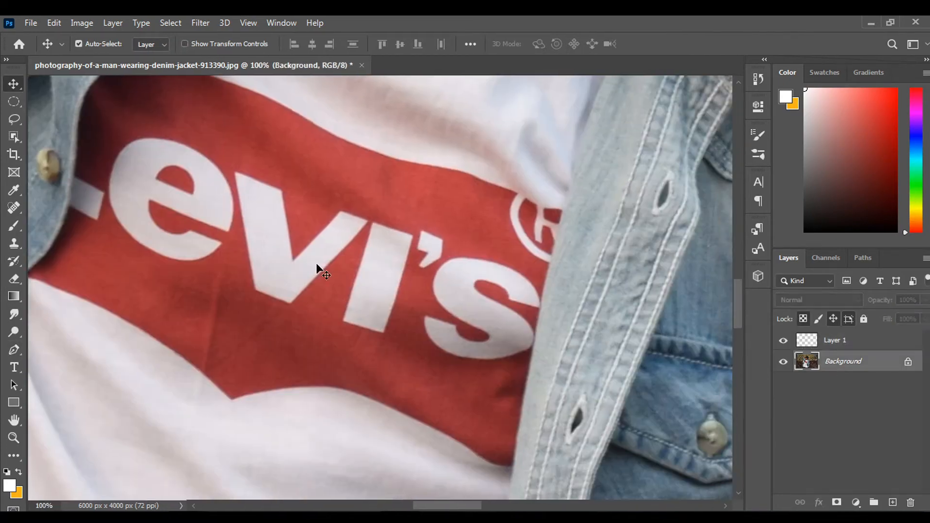
key("s")
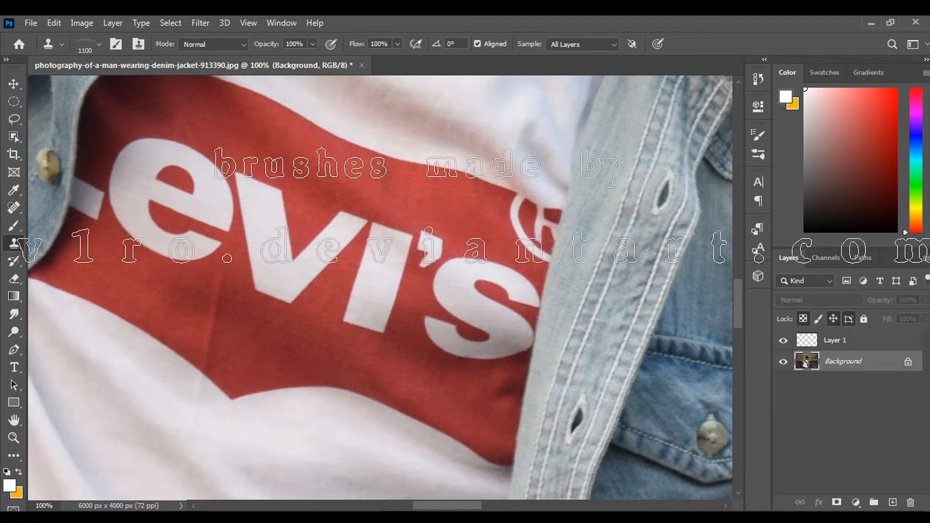
right_click(425, 206)
left_click(513, 386)
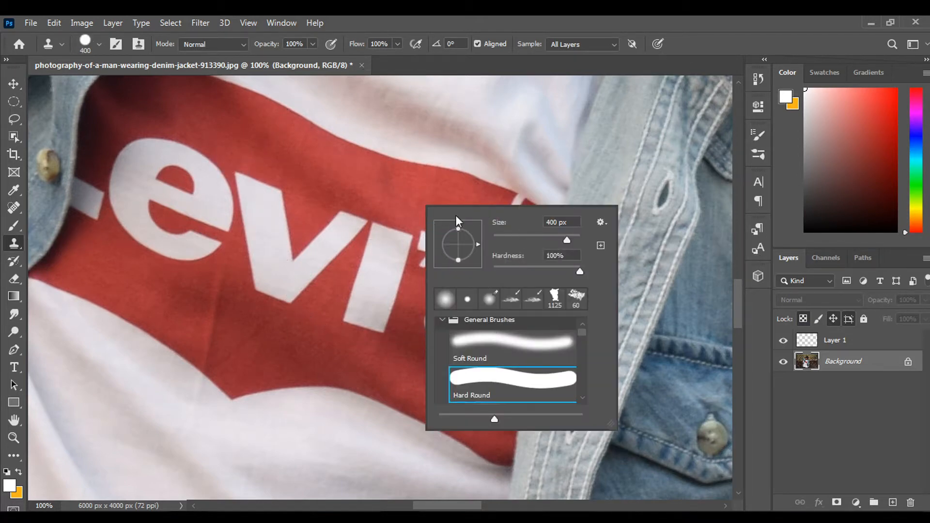
left_click(390, 231)
left_click(467, 221)
key("bracketleft")
key("bracketleft")
key("bracketleft")
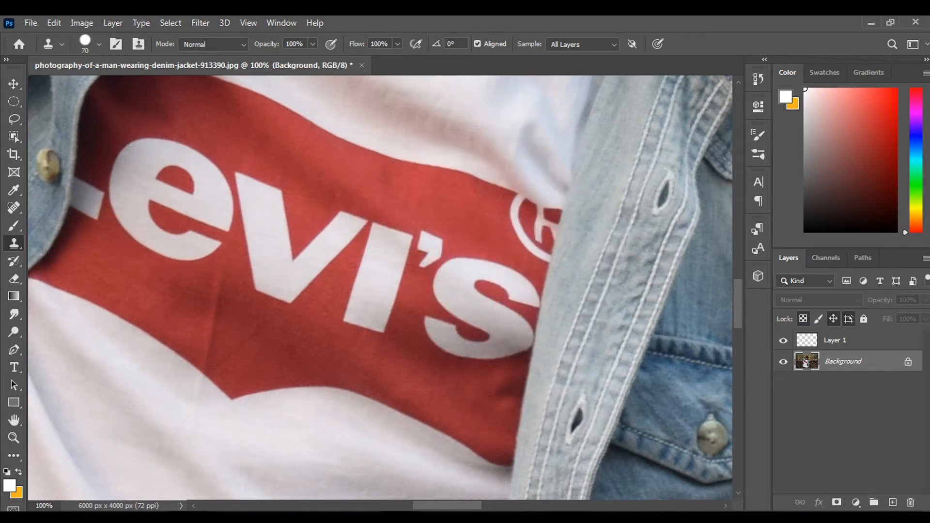
Clone red fabric over the registered-trademark symbol beside the jacket with a 30 px brush
left_click_drag(501, 207, 521, 235)
right_click(507, 225, "alt")
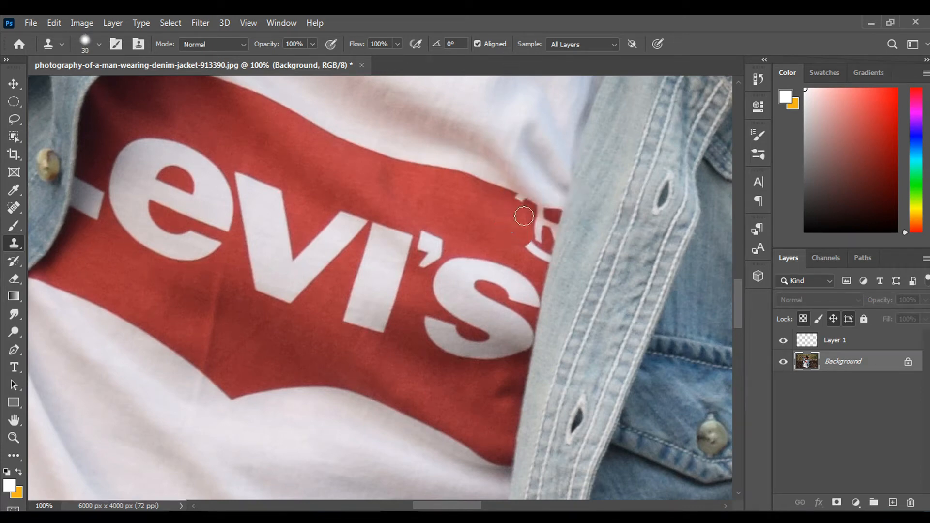
mouse_move(517, 235)
left_mouse_down()
mouse_move(531, 249)
mouse_move(531, 228)
mouse_move(520, 222)
mouse_move(541, 230)
mouse_move(519, 210)
mouse_move(538, 220)
mouse_move(528, 217)
left_mouse_up()
right_click(532, 249, "alt")
right_click(544, 255)
right_click(539, 229)
left_click(523, 226, "alt")
Clone away the remaining symbol fragments along the jacket edge with a 20 px brush, reducing it to 10 px
key("ctrl+plus")
left_click_drag(595, 256, 364, 269)
key("bracketleft")
key("bracketleft")
key("bracketleft")
key("bracketleft")
key("bracketleft")
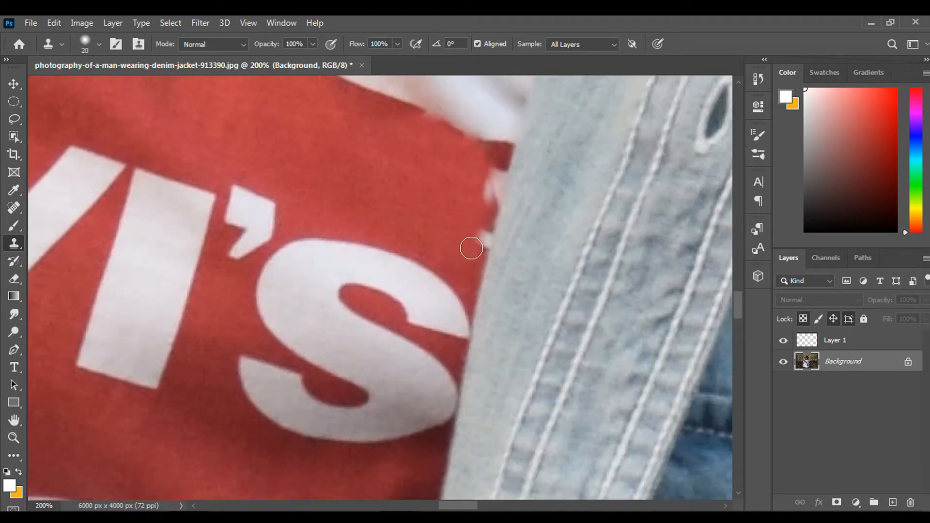
mouse_move(472, 248)
left_mouse_down()
mouse_move(495, 169)
mouse_move(484, 153)
mouse_move(410, 119)
left_mouse_up()
left_click(484, 189, "alt")
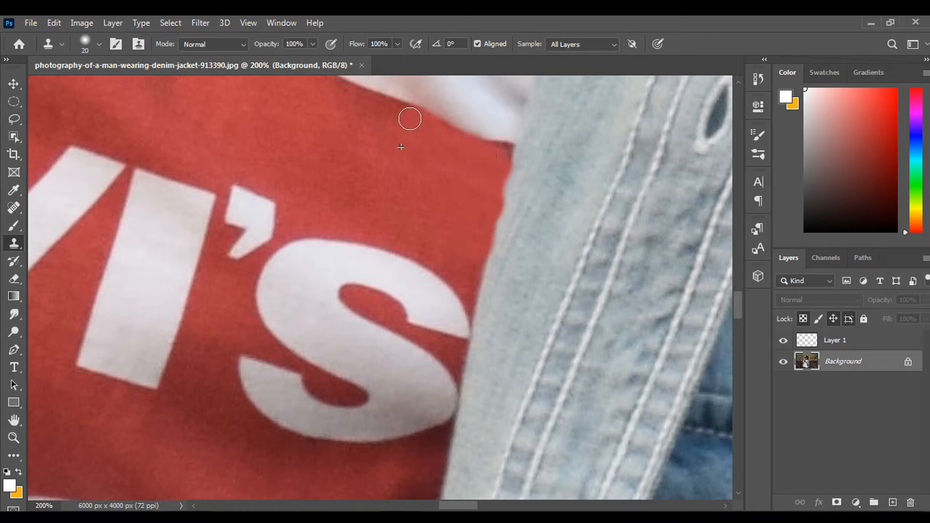
key("bracketleft")
Add an Exposure adjustment layer directly above the Background layer
key("ctrl+minus")
key("ctrl+minus")
key("ctrl+minus")
key("ctrl+minus")
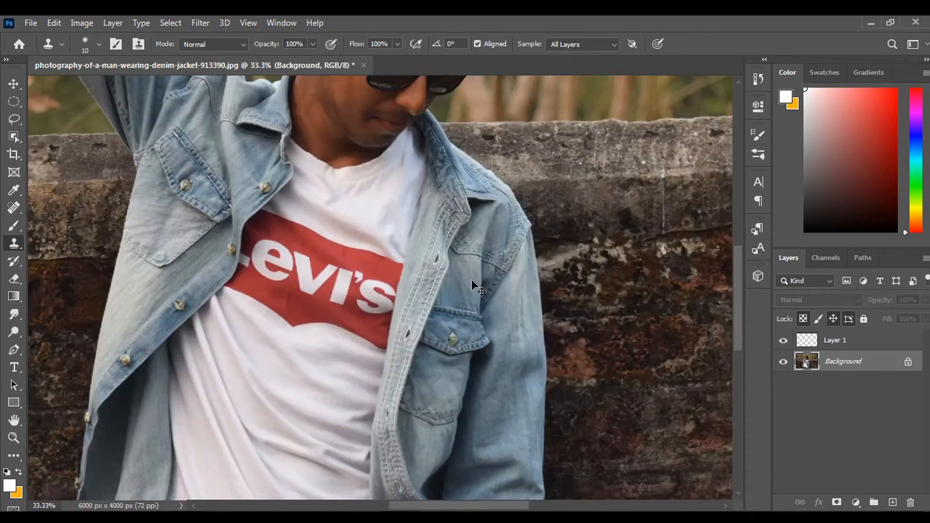
left_click(843, 342)
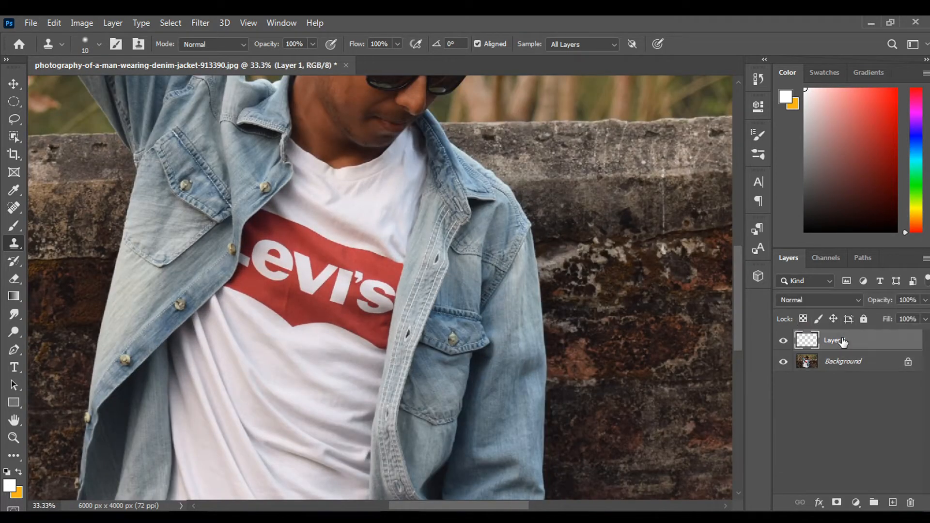
key("v")
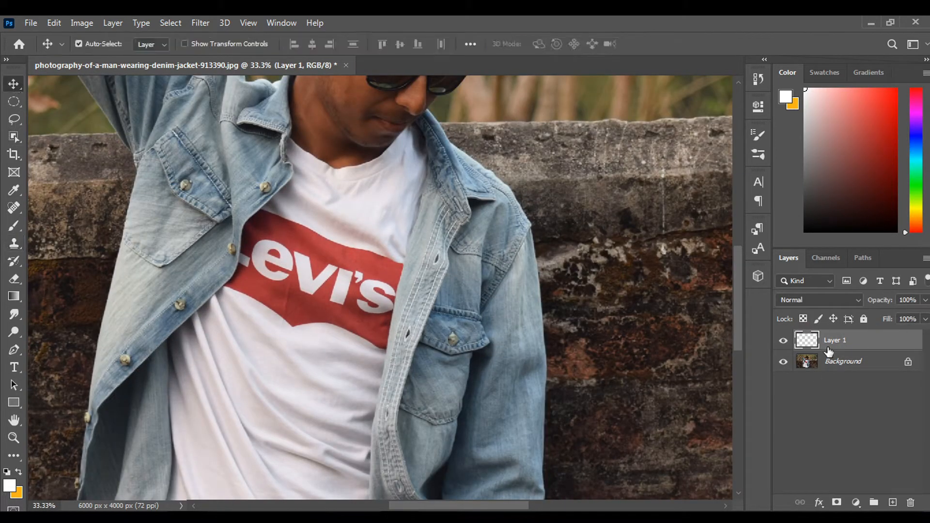
left_click(857, 368)
left_click(855, 502)
left_click(872, 368)
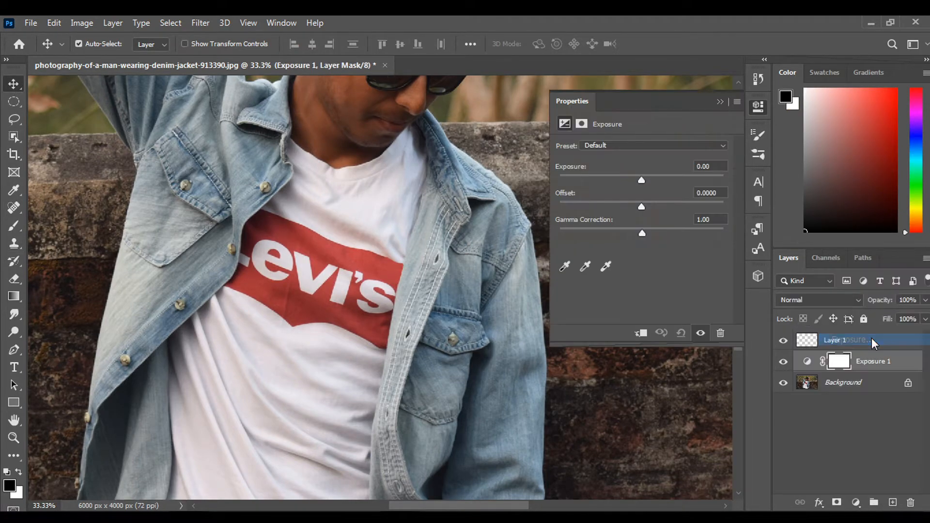
Lower the Exposure adjustment to darken the whole photo strongly, and close its settings
left_click_drag(642, 180, 594, 181)
key("ctrl+minus")
key("ctrl+minus")
key("ctrl+minus")
left_click(720, 101)
key("ctrl+plus")
key("ctrl+plus")
key("ctrl+plus")
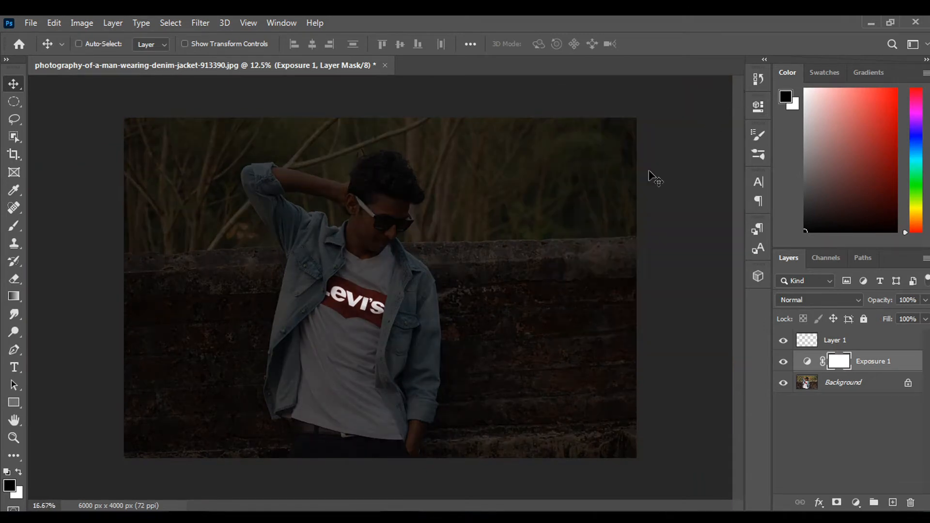
Paint black over the face on the Exposure mask with a soft 300 px brush at 16% flow
left_click_drag(480, 195, 500, 381)
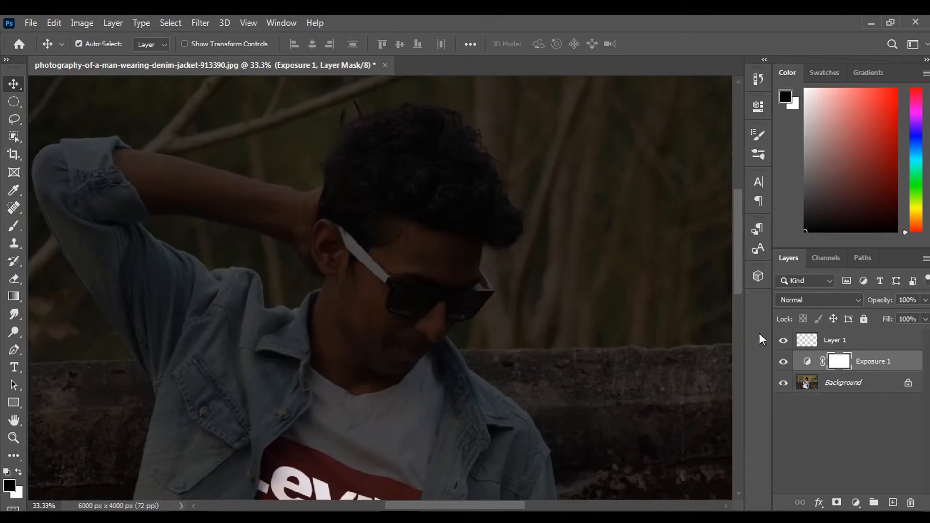
key("b")
key("bracketright")
key("bracketright")
key("bracketright")
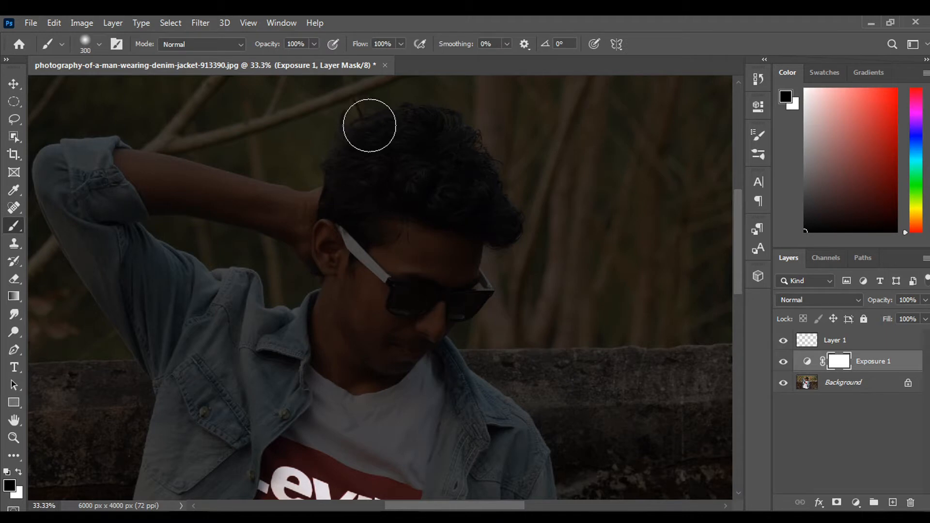
mouse_move(355, 45)
left_mouse_down()
mouse_move(309, 49)
mouse_move(337, 53)
left_mouse_up()
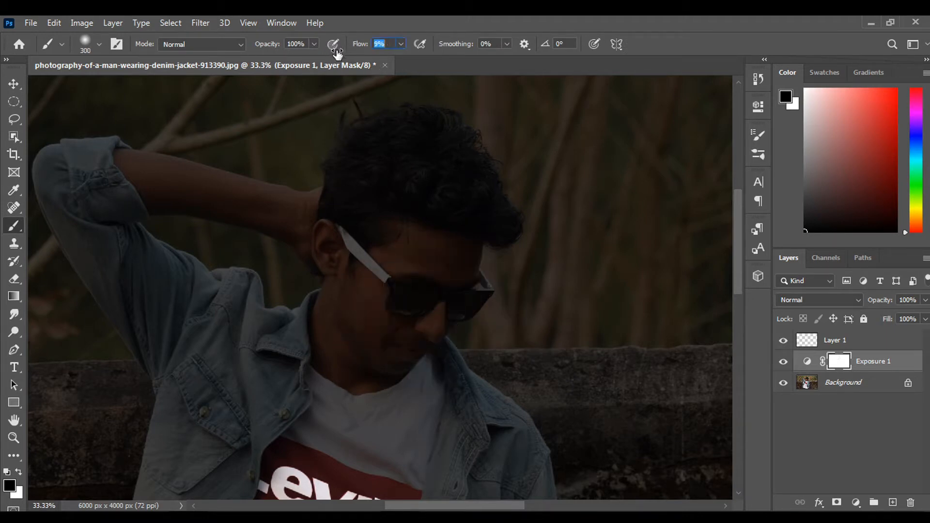
mouse_move(434, 301)
left_mouse_down()
mouse_move(401, 346)
mouse_move(337, 338)
mouse_move(378, 369)
mouse_move(350, 308)
mouse_move(382, 261)
mouse_move(435, 252)
mouse_move(474, 283)
mouse_move(441, 306)
mouse_move(410, 306)
mouse_move(391, 345)
left_mouse_up()
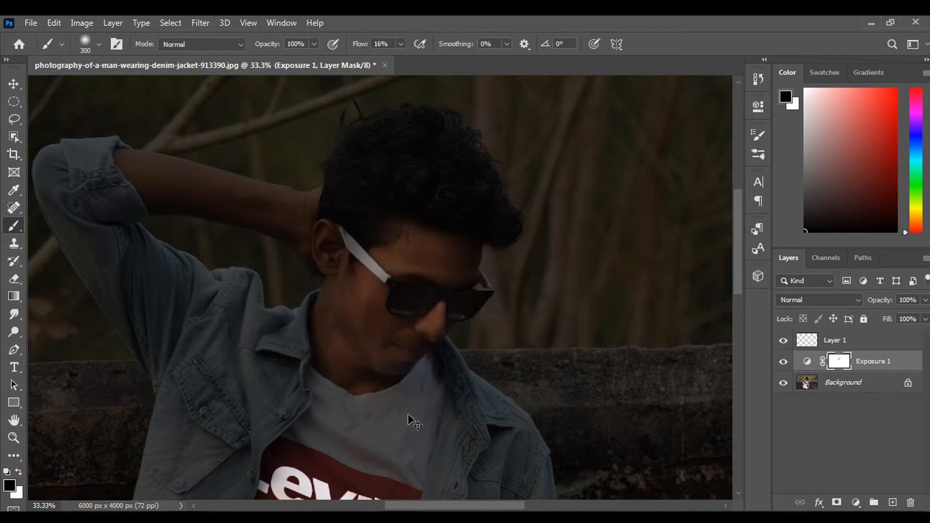
Bring back light on the forehead, nose, cheek and jaw in the Exposure mask, reducing the brush to 200 px
key("ctrl+minus")
key("ctrl+minus")
key("ctrl+minus")
key("ctrl+plus")
key("ctrl+plus")
key("ctrl+plus")
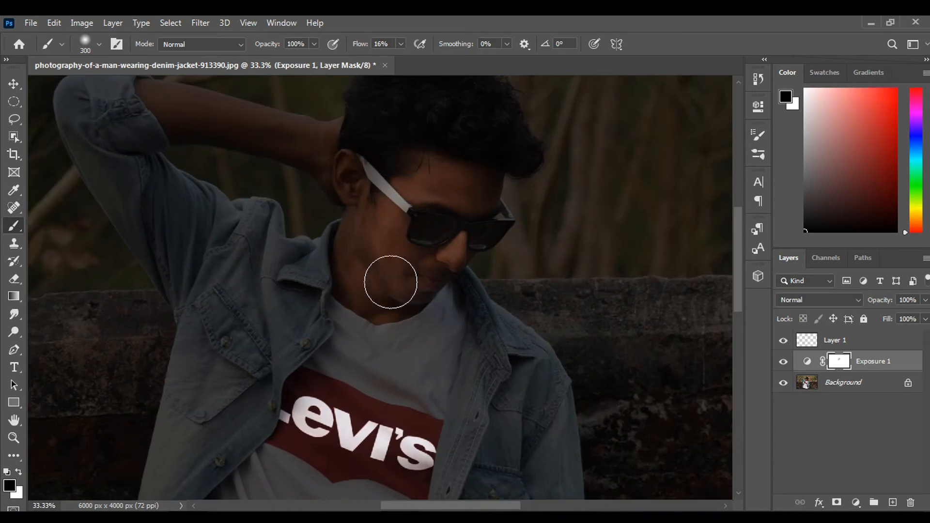
key("ctrl+minus")
key("ctrl+plus")
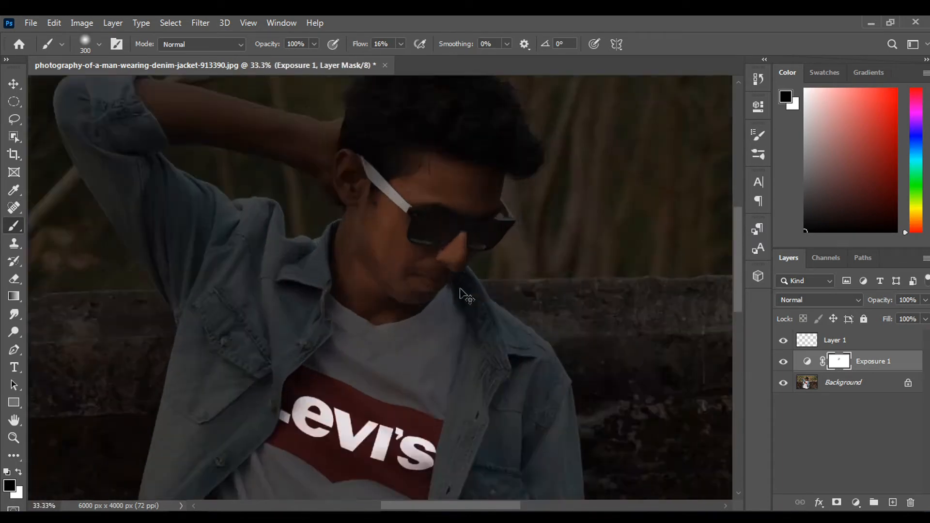
key("ctrl+plus")
left_click_drag(431, 165, 437, 240)
key("bracketleft")
key("bracketleft")
left_click_drag(457, 282, 456, 223)
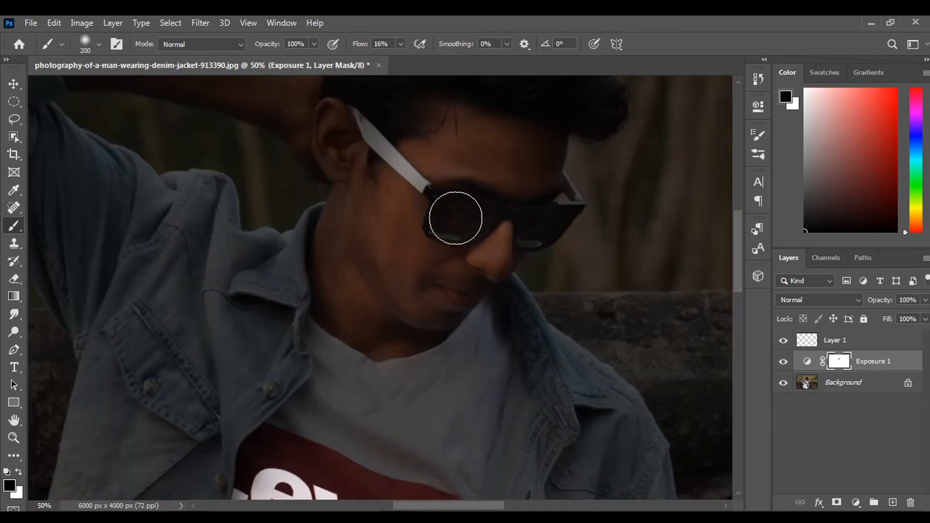
left_click_drag(429, 254, 435, 185)
left_click_drag(334, 228, 357, 208)
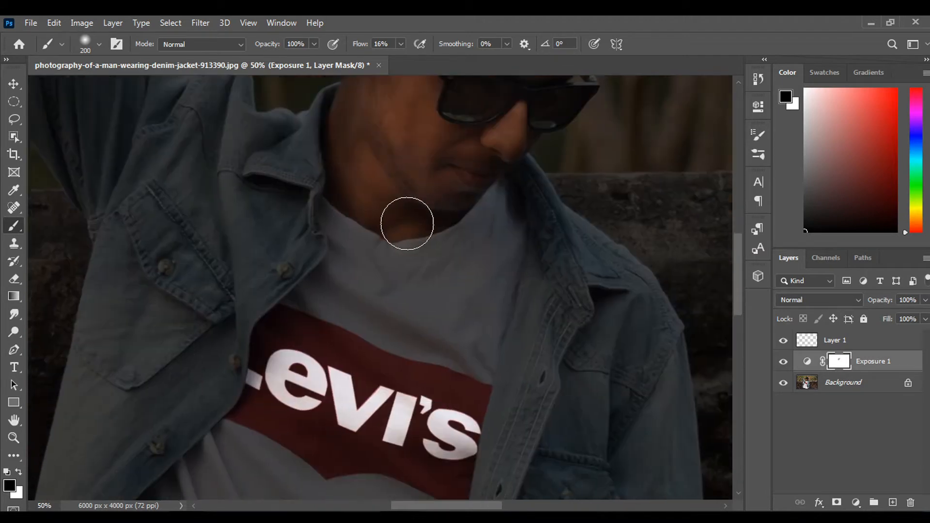
Refine the Exposure mask around the neck and jaw, undoing unwanted strokes and lowering the brush flow to 2%
mouse_move(490, 236)
left_mouse_down()
mouse_move(502, 208)
mouse_move(493, 232)
left_mouse_up()
left_click(481, 222)
key("ctrl+z")
mouse_move(422, 241)
left_mouse_down()
mouse_move(447, 290)
mouse_move(441, 381)
left_mouse_up()
left_click_drag(382, 233, 355, 290)
key("ctrl+z")
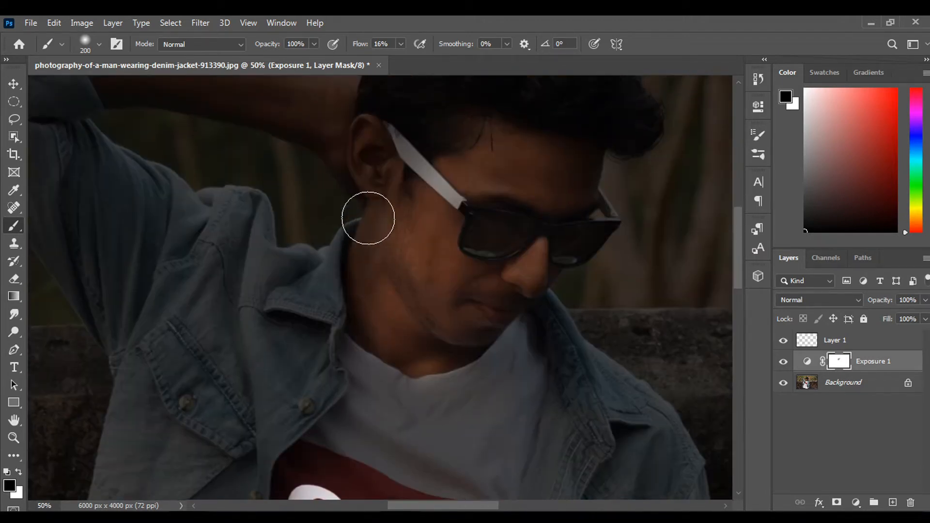
left_click_drag(378, 321, 373, 273)
key("ctrl+minus")
key("ctrl+minus")
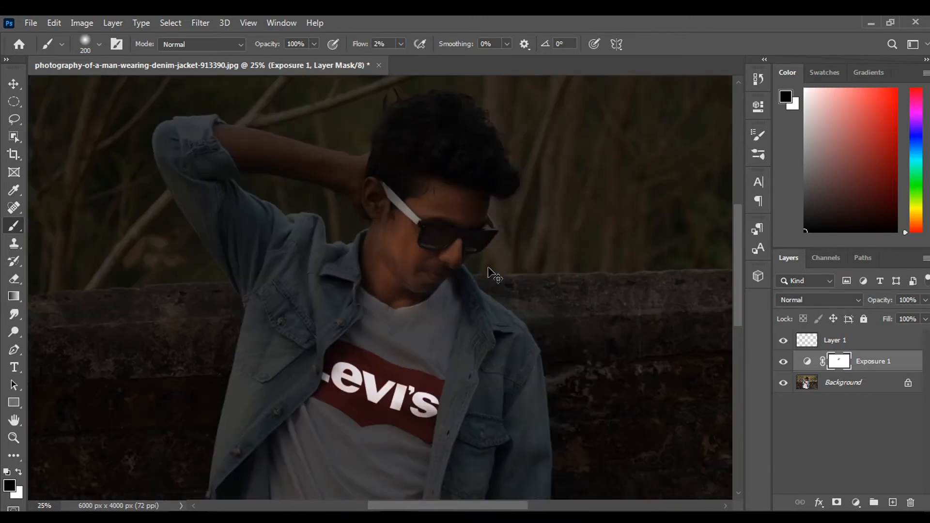
key("ctrl+minus")
key("ctrl+minus")
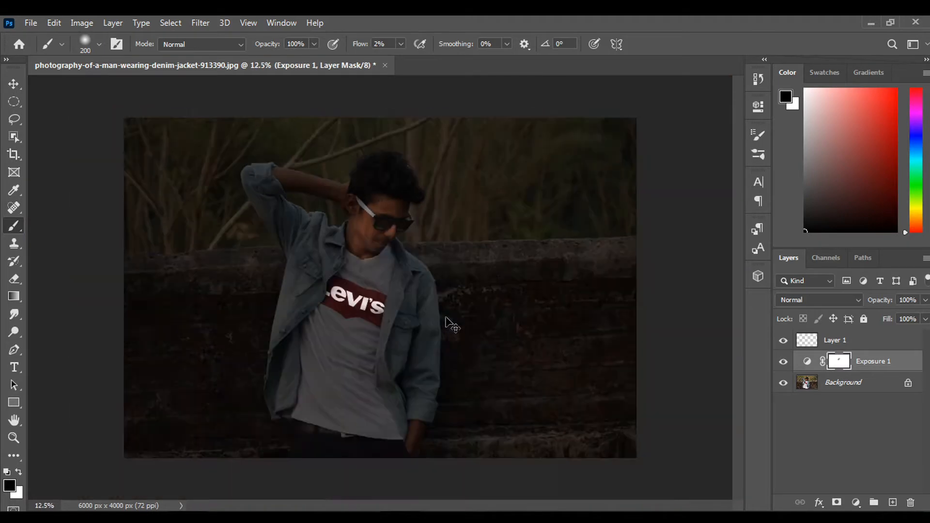
Add an orange Inner Glow with Normal blending and a 90 px size to Layer 1, and fine-tune its opacity
key("ctrl+plus")
key("ctrl+plus")
key("ctrl+plus")
left_click_drag(407, 201, 415, 336)
left_click(834, 341)
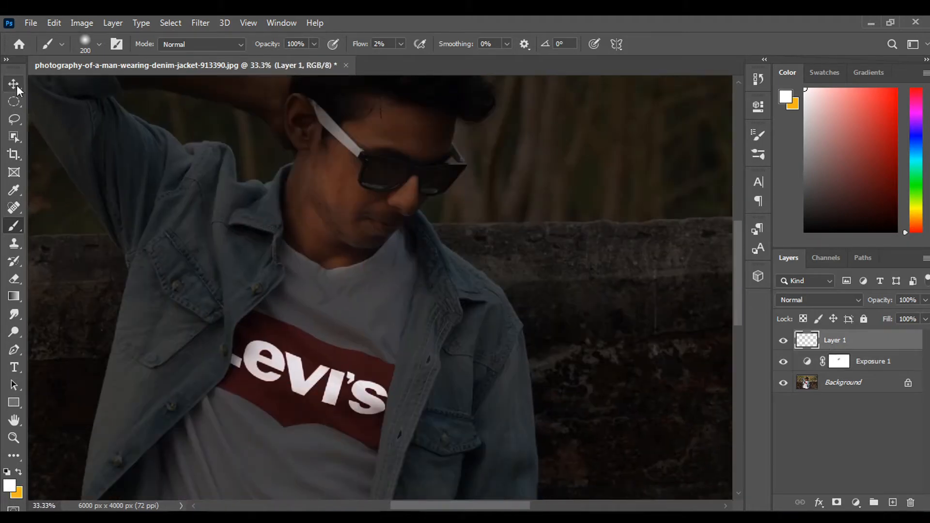
left_click(16, 86)
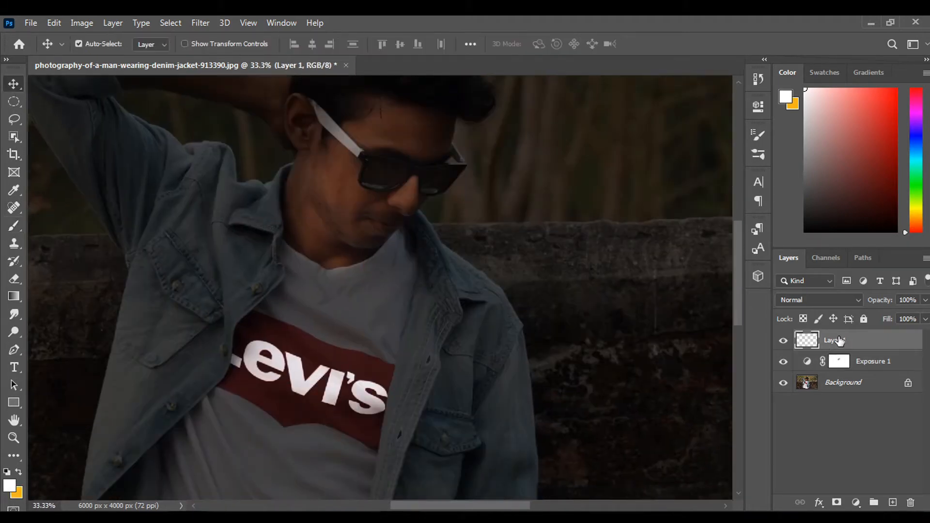
double_click(883, 341)
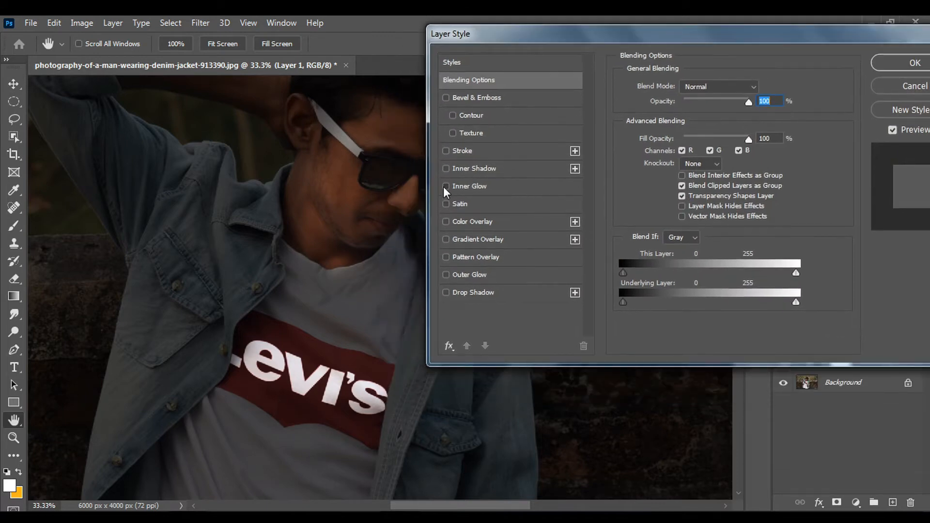
left_click(445, 187)
mouse_move(709, 102)
left_mouse_down()
mouse_move(720, 103)
mouse_move(709, 103)
left_mouse_up()
left_click_drag(694, 220, 699, 220)
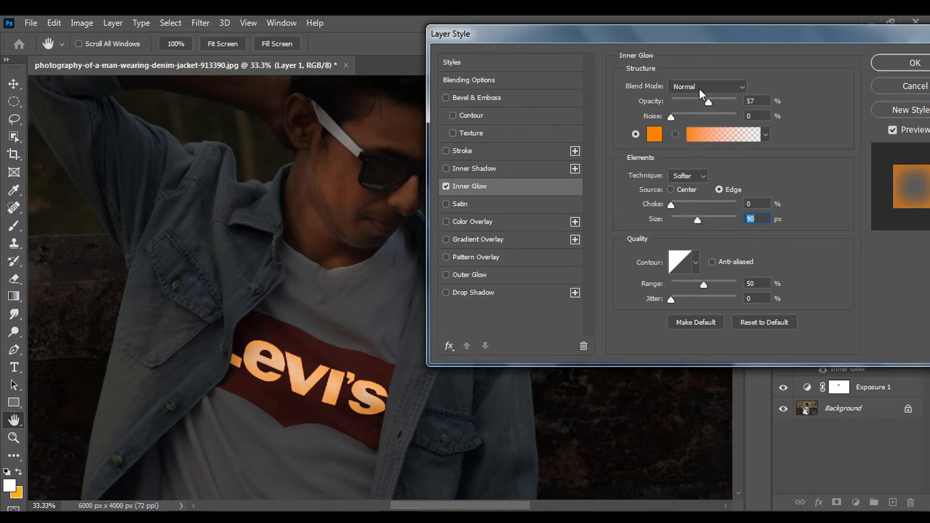
left_click_drag(708, 102, 712, 105)
Add an orange Outer Glow in Screen mode to the lettering, with 54% opacity and a 59 px size
left_click(477, 277)
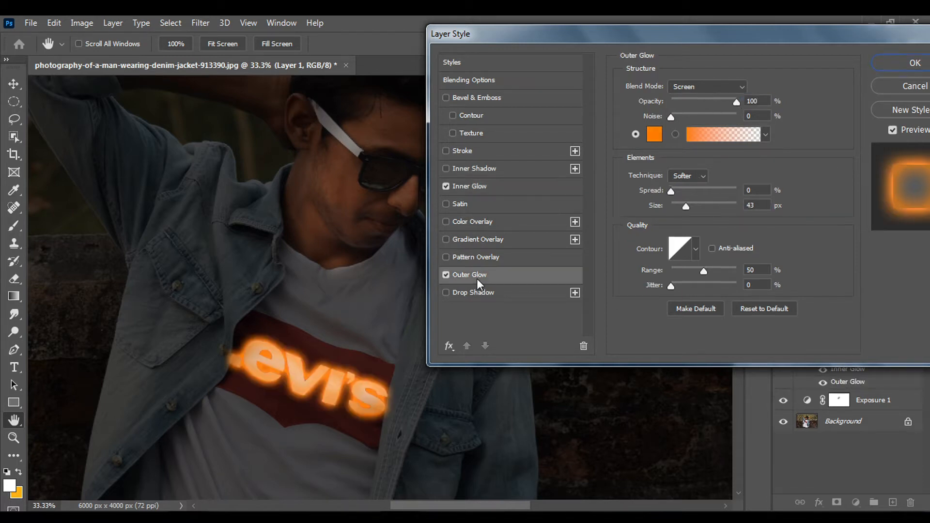
left_click_drag(725, 102, 730, 99)
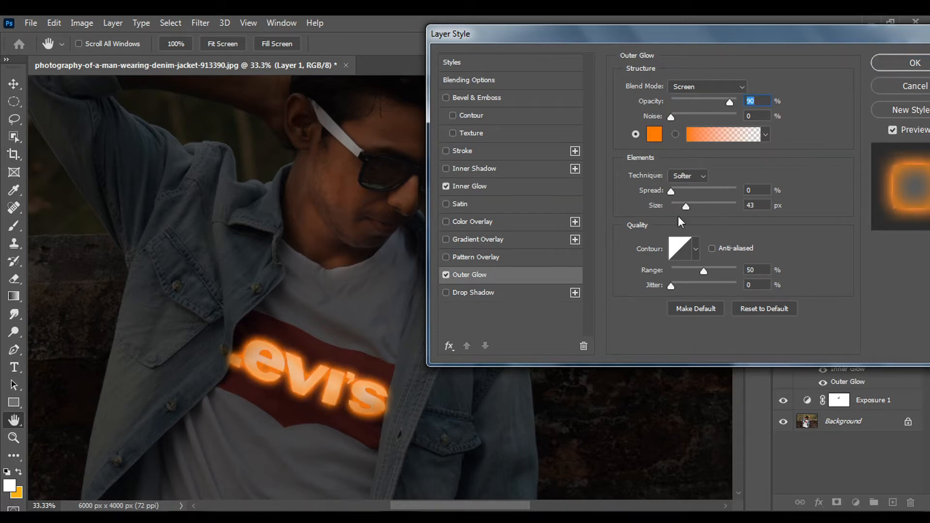
left_click_drag(687, 203, 694, 207)
left_click_drag(730, 102, 708, 99)
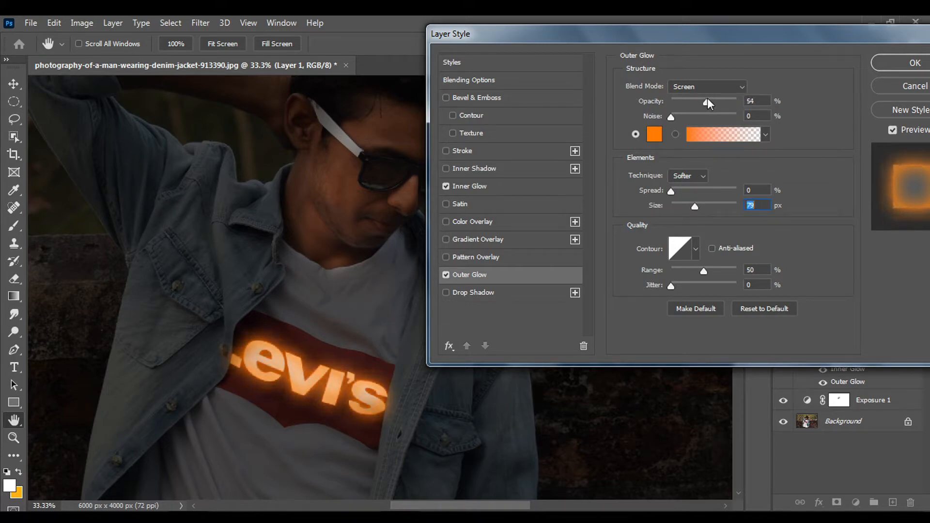
left_click_drag(695, 206, 691, 205)
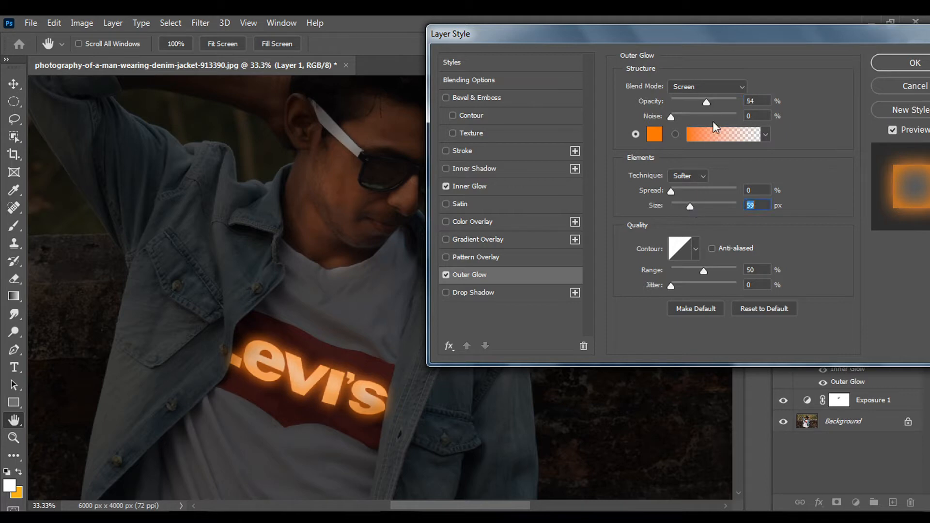
Try a wider, stronger Outer Glow with a 92 px size and 76% opacity
left_click_drag(710, 99, 705, 103)
mouse_move(693, 203)
left_mouse_down()
mouse_move(713, 200)
mouse_move(689, 194)
left_mouse_up()
mouse_move(706, 104)
left_mouse_down()
mouse_move(732, 111)
mouse_move(708, 109)
left_mouse_up()
left_click_drag(688, 206, 699, 206)
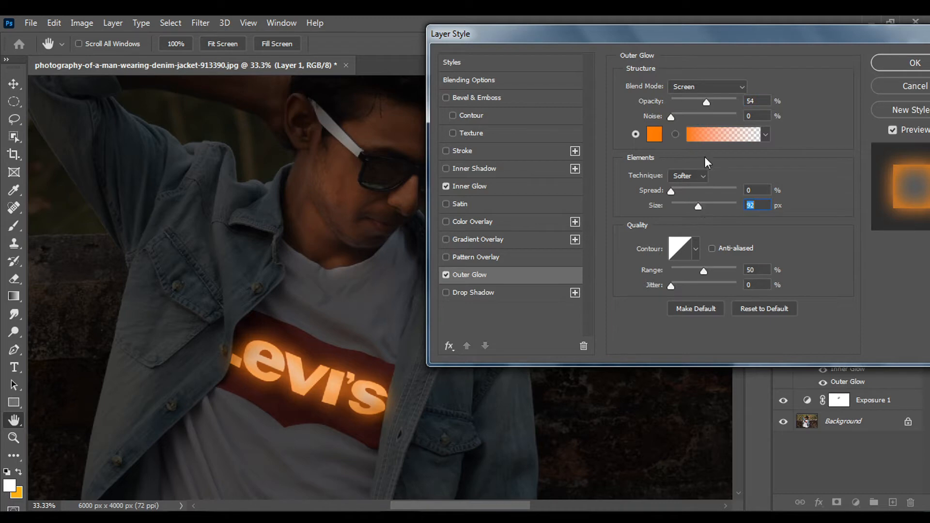
mouse_move(705, 103)
left_mouse_down()
mouse_move(695, 99)
mouse_move(713, 105)
left_mouse_up()
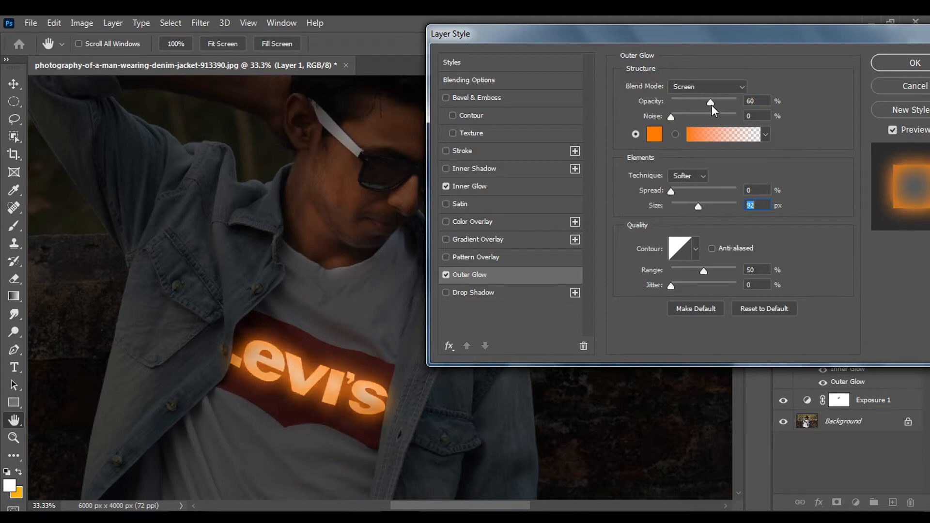
left_click_drag(711, 103, 724, 106)
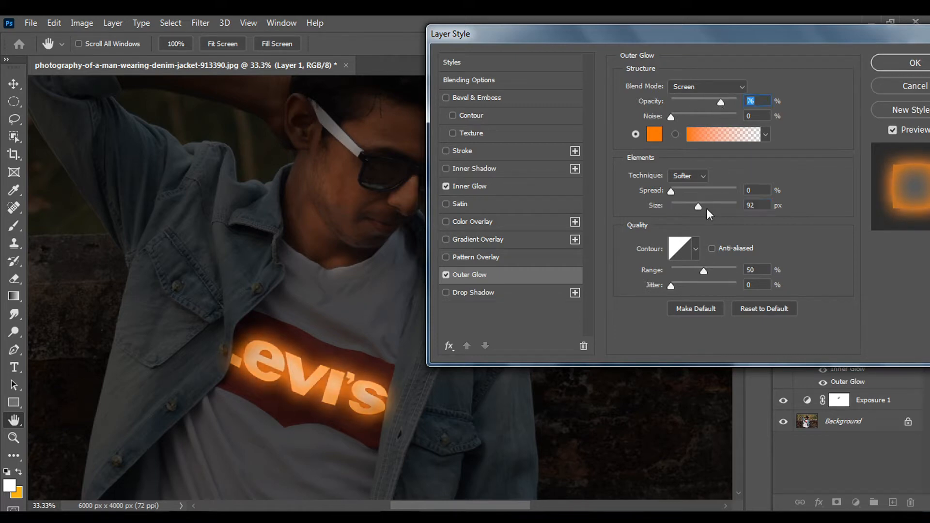
Set the Outer Glow to 78% opacity and a 40 px size, and apply the layer style
left_click_drag(707, 208, 696, 202)
mouse_move(721, 102)
left_mouse_down()
mouse_move(701, 100)
mouse_move(721, 102)
left_mouse_up()
left_click_drag(696, 205, 685, 207)
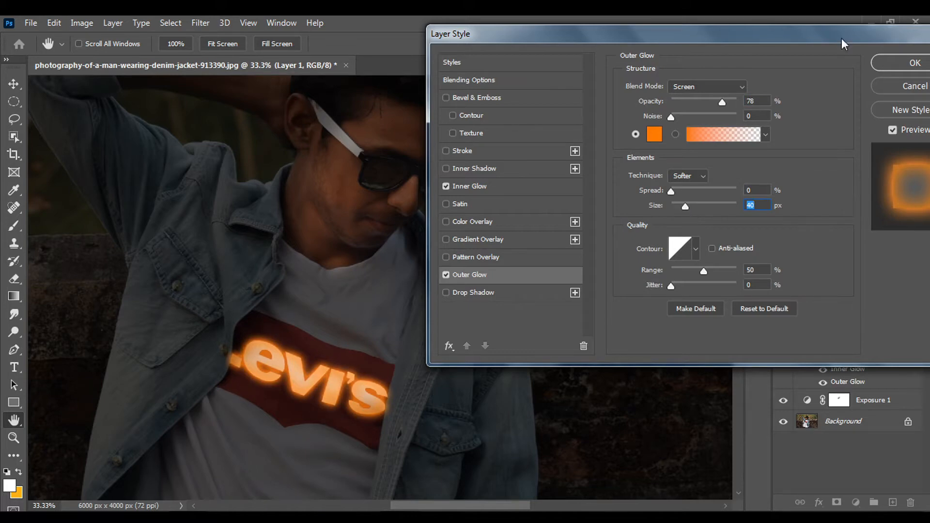
left_click_drag(842, 39, 769, 65)
left_click(820, 89)
Create a new empty layer above the glowing lettering layer
key("ctrl+minus")
key("ctrl+minus")
key("ctrl+plus")
key("ctrl+plus")
key("ctrl+plus")
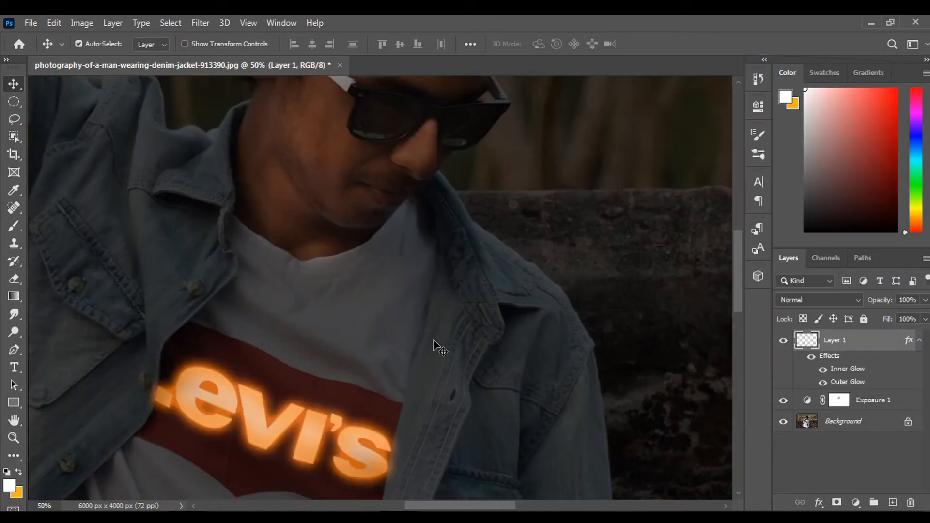
left_click_drag(434, 345, 517, 237)
left_click(892, 503)
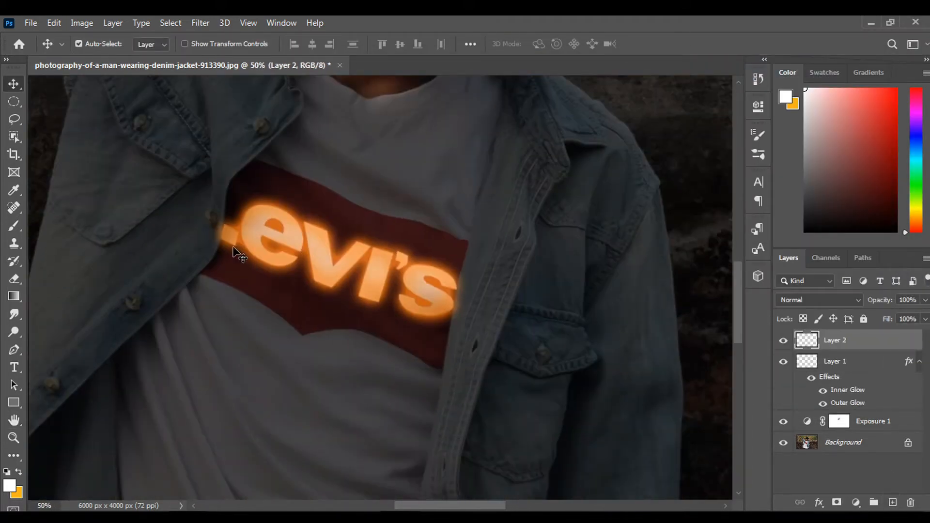
Choose the Fog brush preset at 895 px for painting on Layer 2
left_click_drag(318, 241, 265, 226)
key("b")
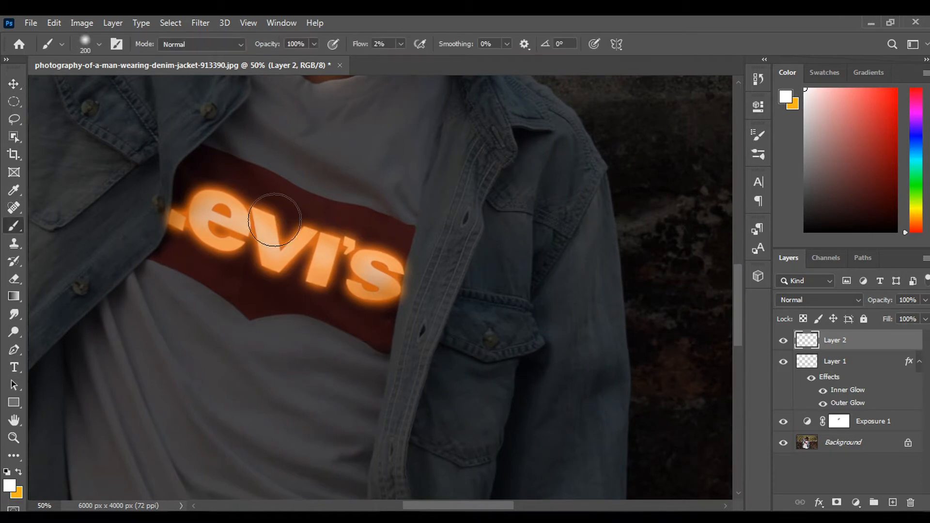
right_click(280, 214)
left_click_drag(434, 361, 435, 386)
scroll(369, 373, "down", 3)
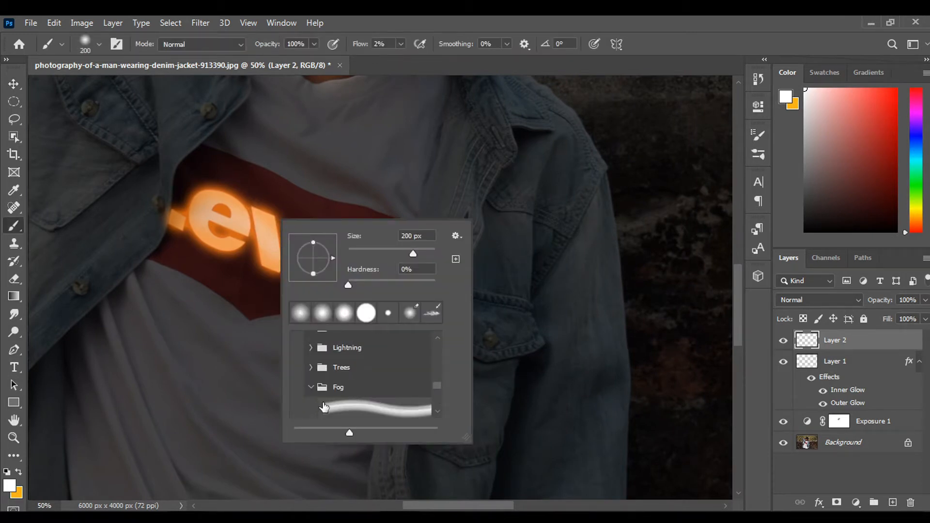
left_click(377, 382)
key("Return")
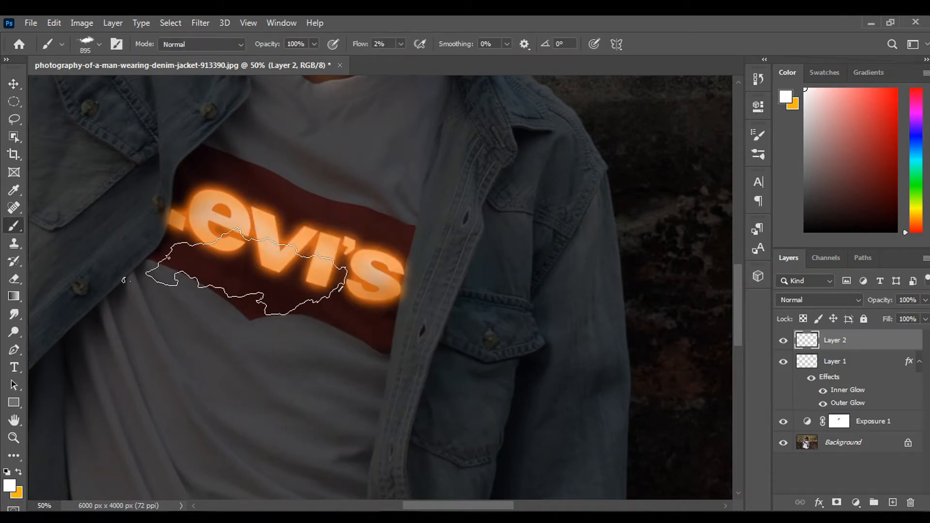
Sample the orange glow around the lettering and make the foreground colour a fully bright, saturated orange
mouse_move(404, 263)
left_mouse_down()
mouse_move(473, 285)
mouse_move(471, 292)
left_mouse_up()
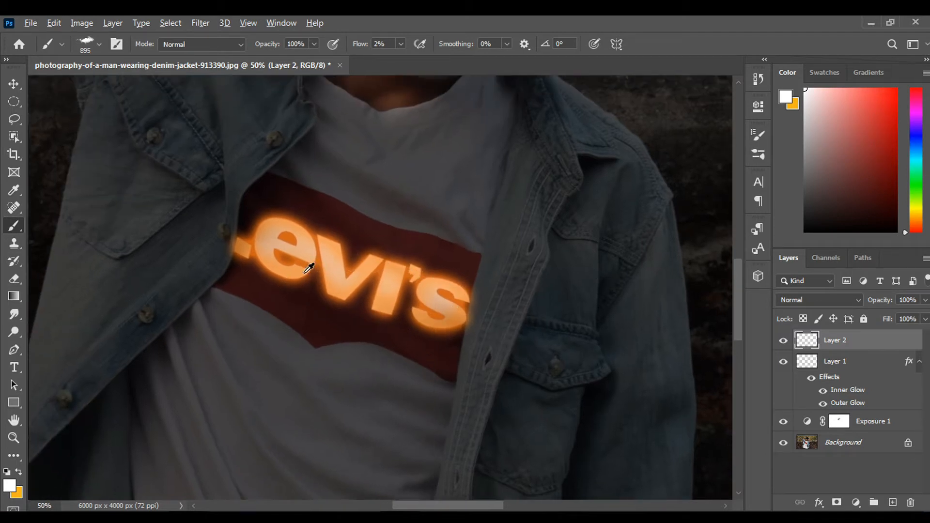
left_click(304, 274, "alt")
left_click(305, 275, "alt")
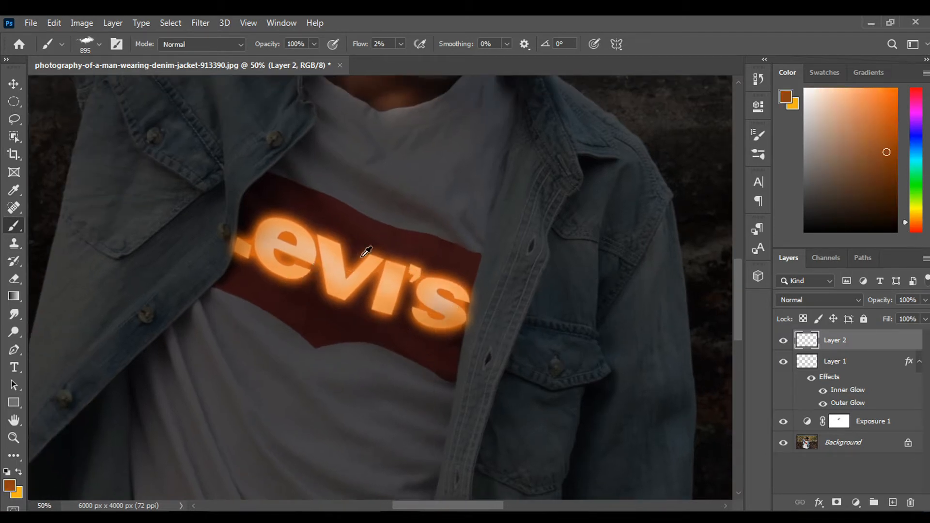
left_click(383, 263, "alt")
left_click(898, 95)
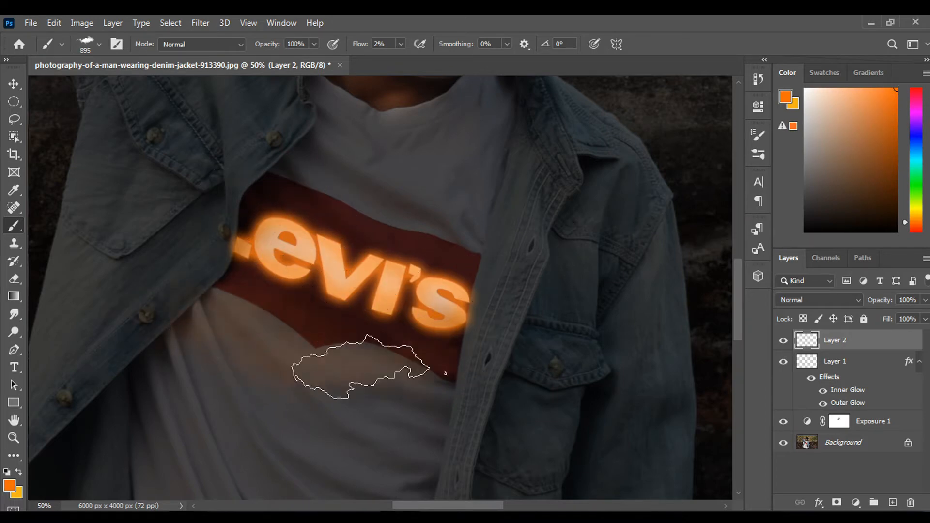
Paint a faint orange light spill over the shirt around the Levi's print on Layer 2
left_click(369, 366)
left_click_drag(382, 205, 435, 300)
left_click_drag(378, 257, 349, 262)
left_click_drag(495, 315, 465, 253)
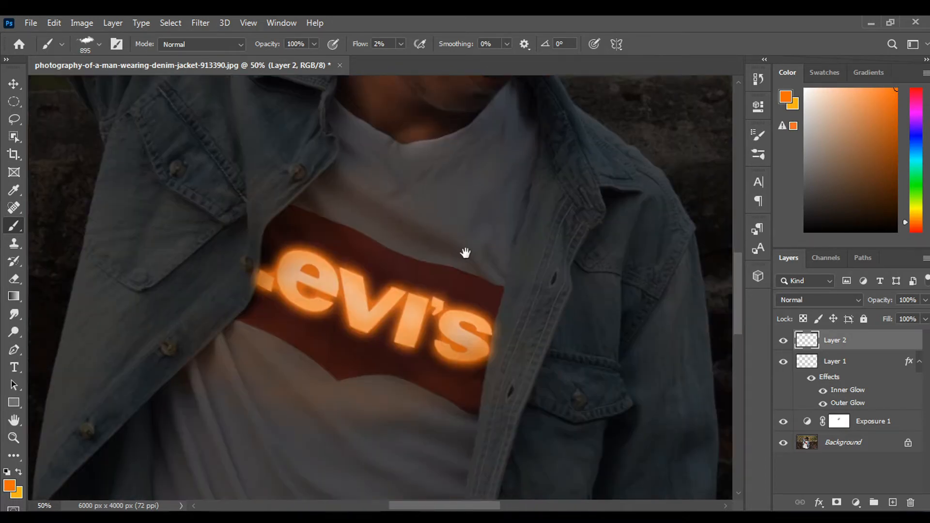
Switch the brush to the Fog 2 preset at 2199 px
right_click(418, 247)
scroll(492, 417, "down", 1)
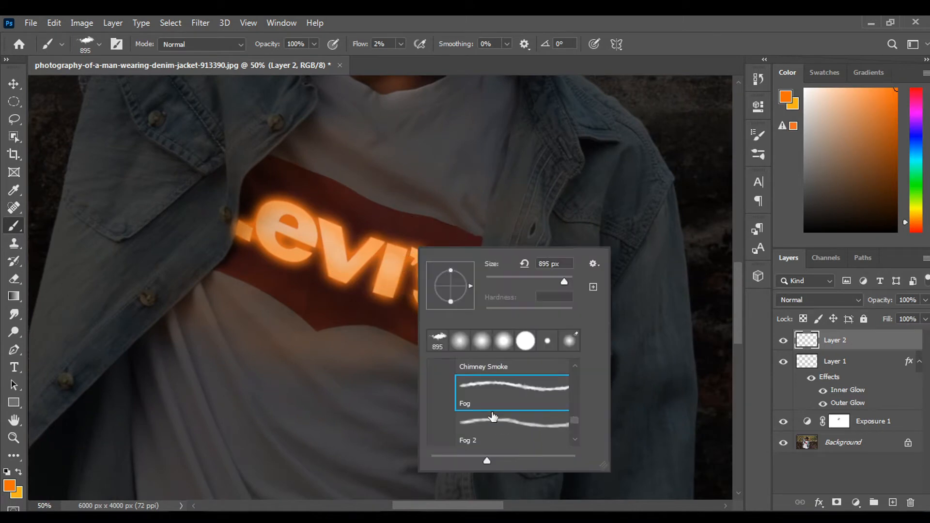
scroll(493, 416, "up", 1)
left_click(502, 379)
scroll(521, 405, "down", 1)
left_click(514, 421)
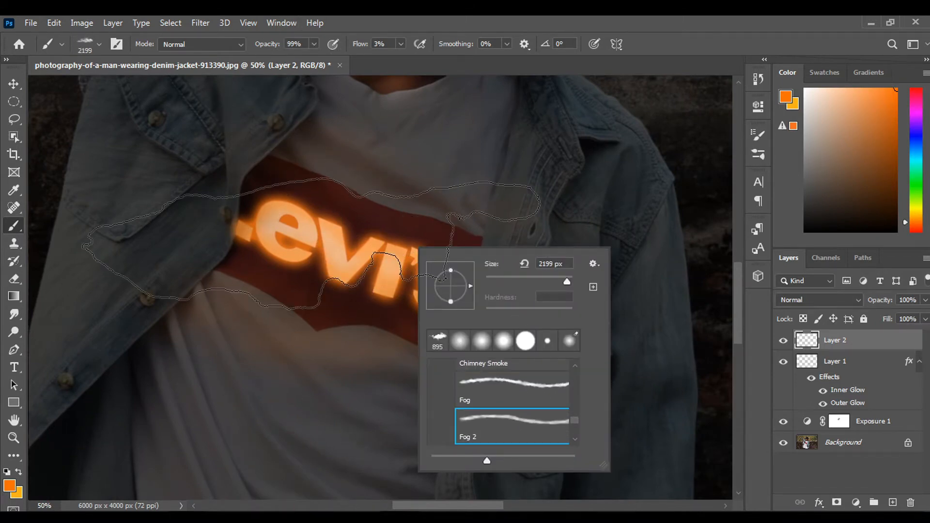
Paint a broad orange fog glow on Layer 2 over the shirt below and above the print, reducing the brush from 2100 px to 1400 px
left_click(490, 192)
key("bracketleft")
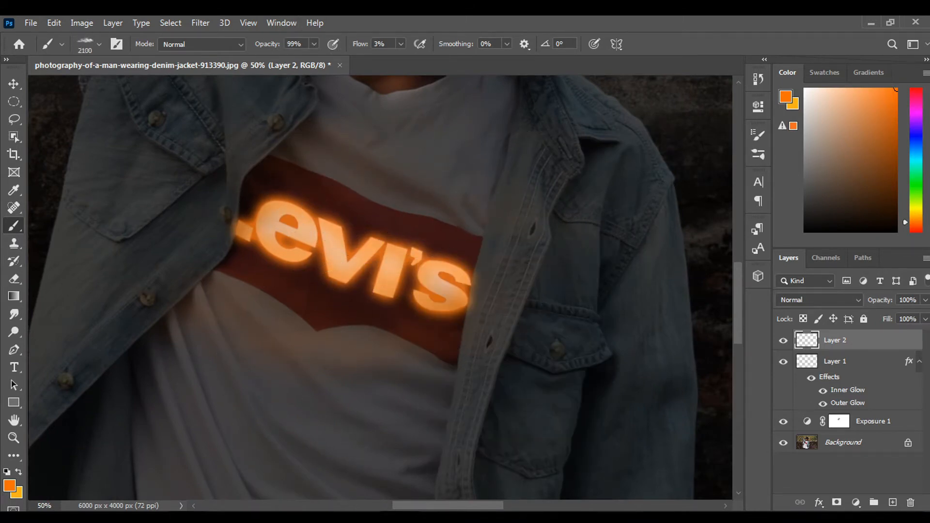
left_click_drag(334, 300, 326, 358)
key("bracketleft")
key("bracketleft")
key("bracketleft")
key("bracketleft")
key("bracketleft")
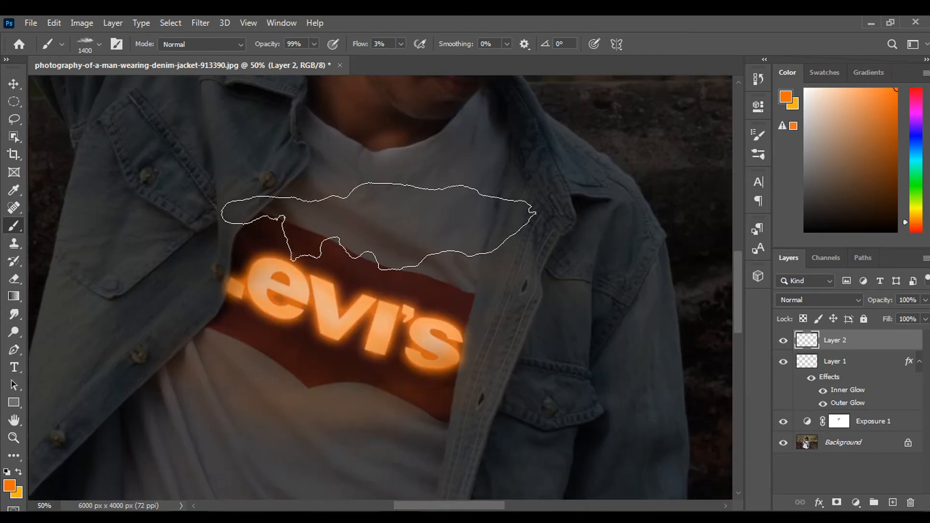
left_click_drag(376, 273, 361, 236)
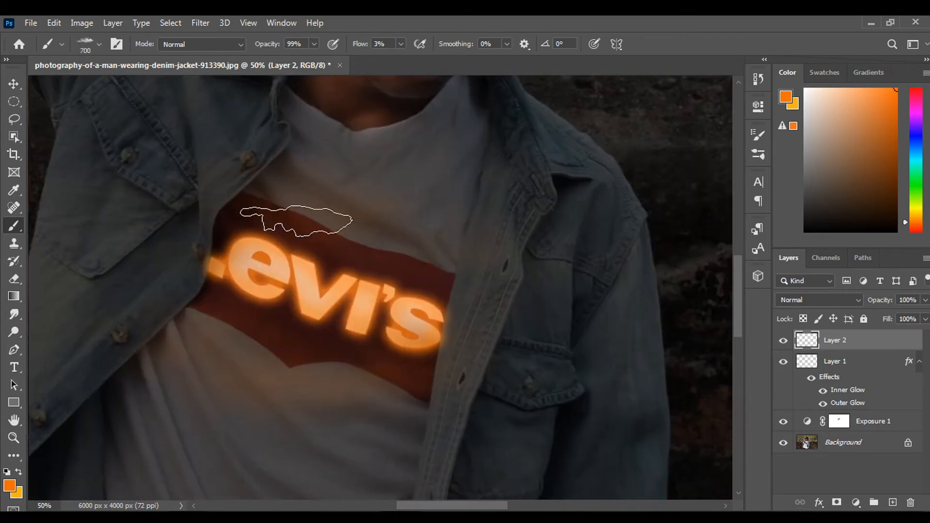
Paint smaller patches of orange fog on Layer 2 around the print's lower edge with the brush at 500 px
scroll(446, 286, "down", 3)
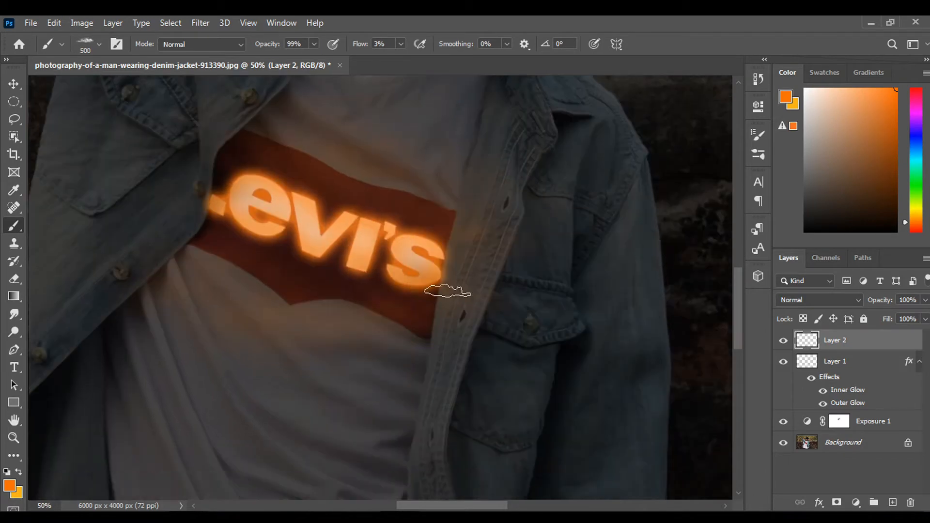
key("bracketleft")
key("bracketleft")
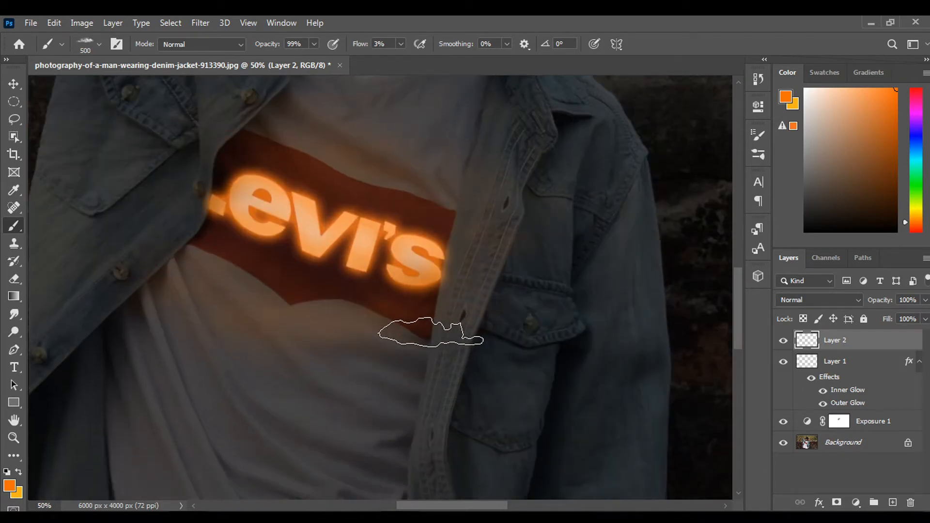
left_click_drag(390, 266, 419, 271)
left_click_drag(260, 293, 249, 328)
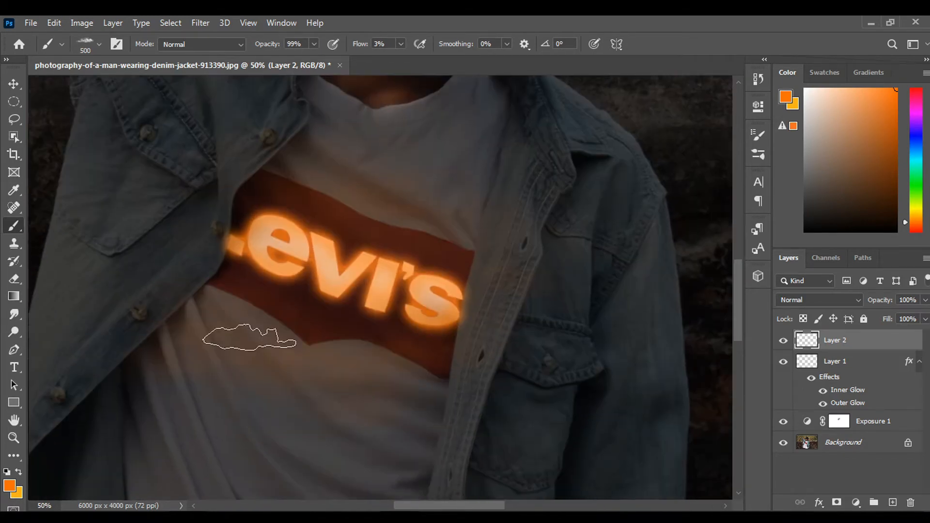
Switch to a soft round brush, reduce it to 100 px, and paint orange light along the shirt folds above the print
right_click(306, 287)
double_click(378, 376)
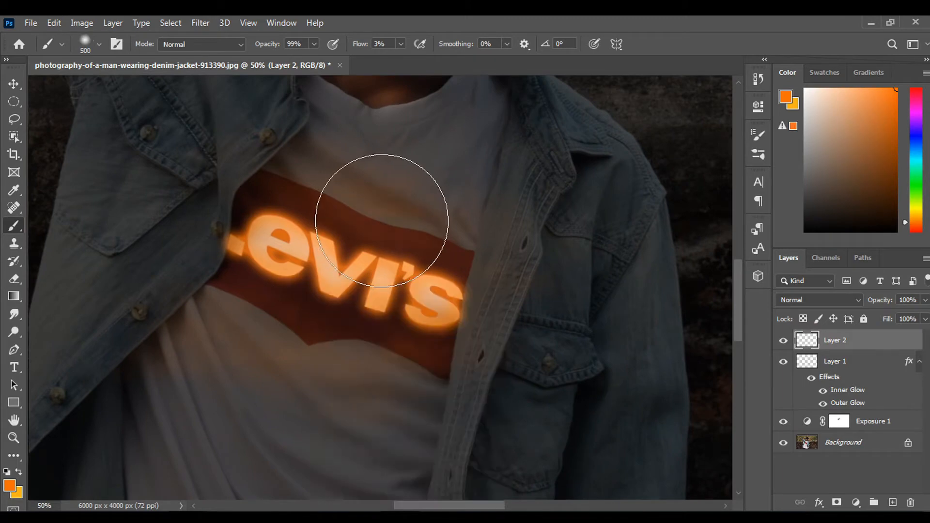
scroll(466, 332, "down", 3)
key("bracketleft")
key("bracketleft")
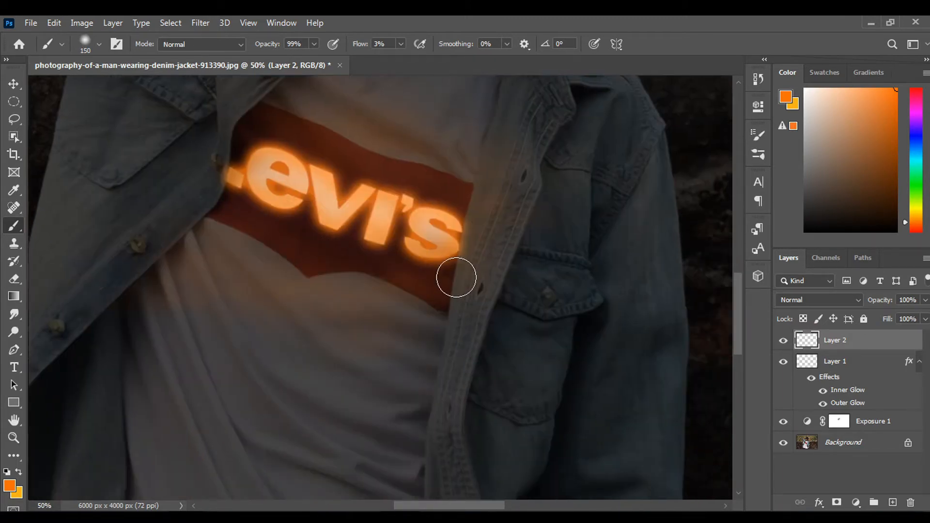
left_click_drag(265, 108, 355, 237)
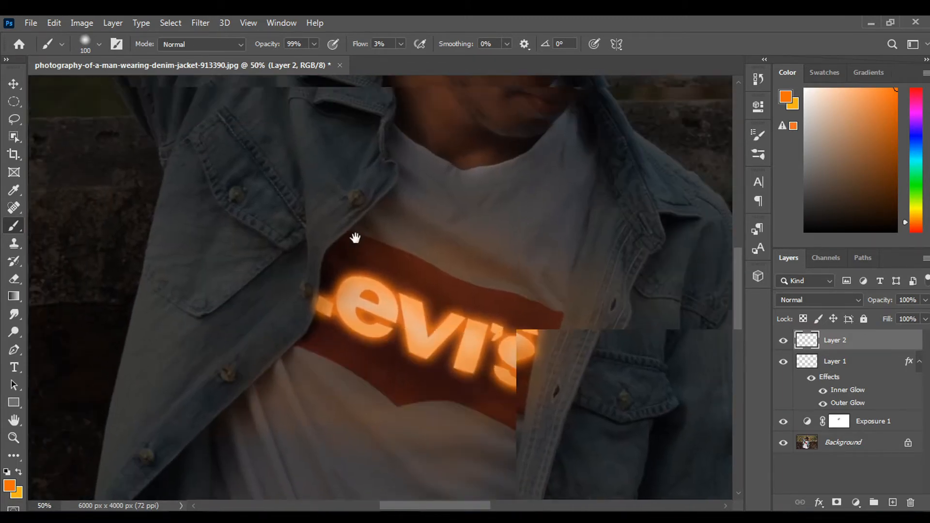
left_click_drag(402, 207, 488, 241)
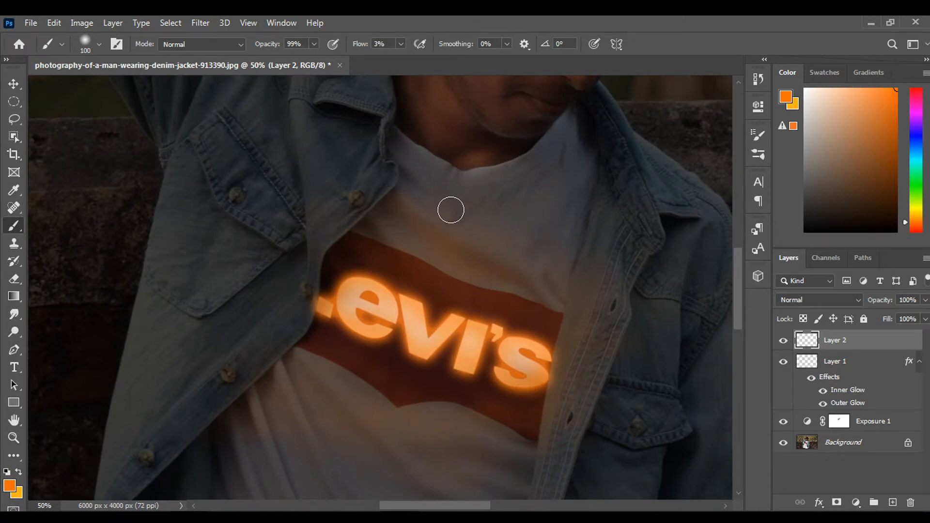
mouse_move(449, 203)
left_mouse_down()
mouse_move(481, 296)
mouse_move(546, 223)
left_mouse_up()
left_click_drag(449, 264, 419, 154)
left_click_drag(396, 243, 419, 153)
Paint orange streaks along the shirt folds below the print on Layer 2 with a 50 px soft brush
key("bracketleft")
key("bracketleft")
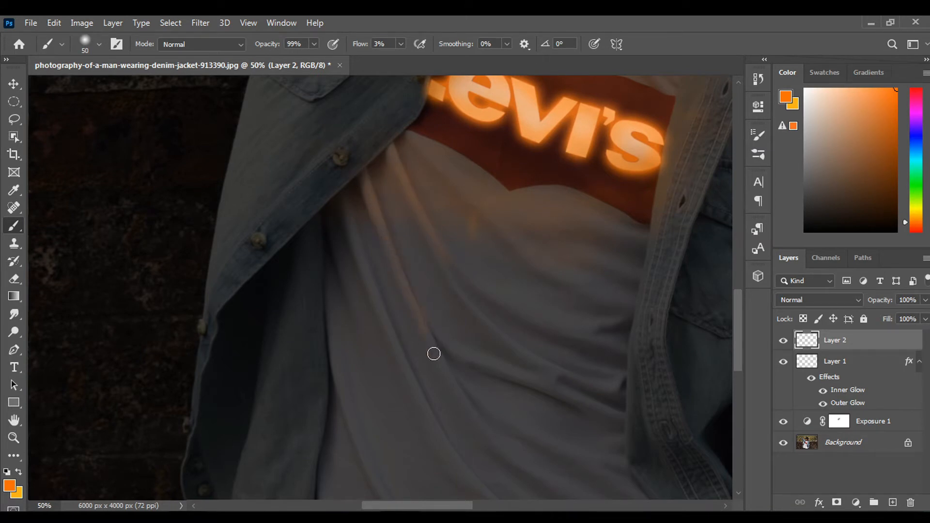
left_click_drag(449, 262, 405, 286)
left_click_drag(415, 242, 346, 319)
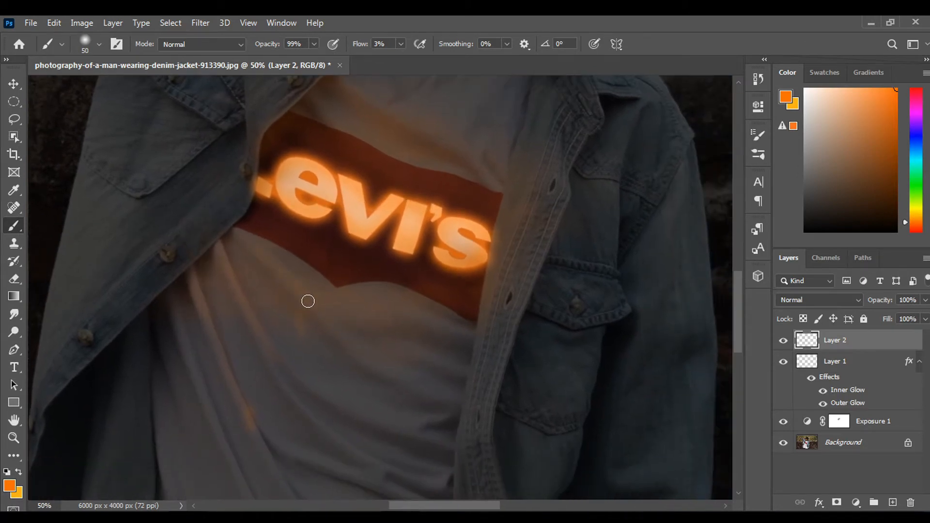
left_click_drag(429, 329, 314, 294)
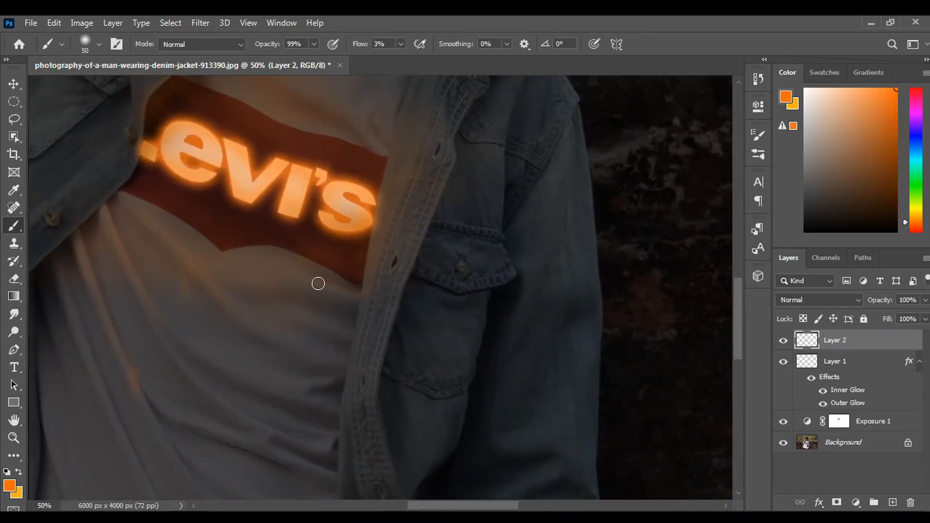
mouse_move(269, 270)
left_mouse_down()
mouse_move(324, 287)
mouse_move(280, 307)
mouse_move(290, 319)
left_mouse_up()
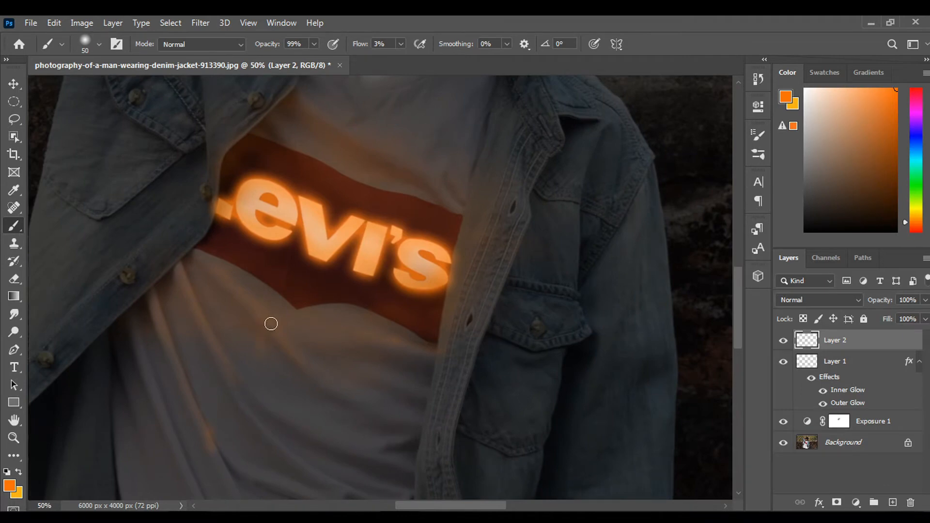
Erase the excess orange at the lower end of the long fold streak on Layer 2
key("ctrl+minus")
key("ctrl+minus")
key("ctrl+minus")
key("ctrl+plus")
key("ctrl+plus")
key("ctrl+plus")
mouse_move(283, 418)
left_mouse_down()
mouse_move(360, 328)
mouse_move(355, 311)
left_mouse_up()
key("e")
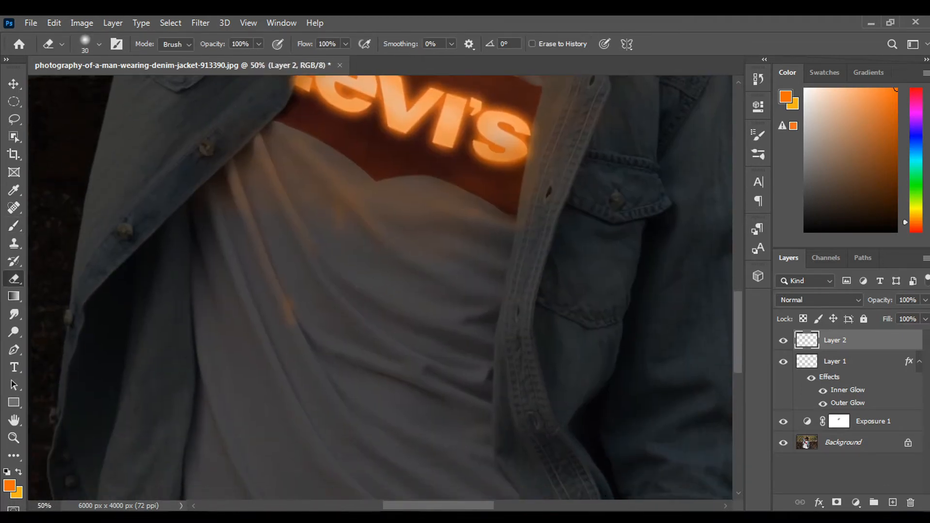
key("bracketright")
right_click(317, 376, "alt")
mouse_move(283, 347)
left_mouse_down()
mouse_move(295, 312)
mouse_move(280, 300)
left_mouse_up()
key("ctrl+minus")
key("ctrl+minus")
key("ctrl+plus")
left_click_drag(387, 264, 421, 332, "space")
Set the soft brush to 73% opacity and 300 px and paint a gentle orange tint over the shirt around the print
key("b")
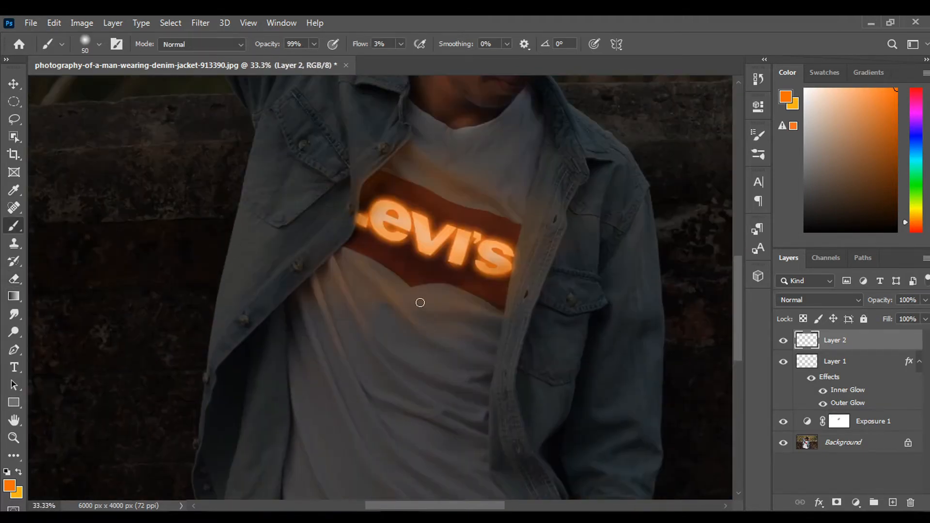
left_click_drag(270, 46, 257, 48)
key("bracketright")
key("bracketright")
key("bracketright")
key("bracketright")
key("bracketright")
key("bracketright")
key("bracketright")
key("bracketright")
key("bracketright")
key("bracketright")
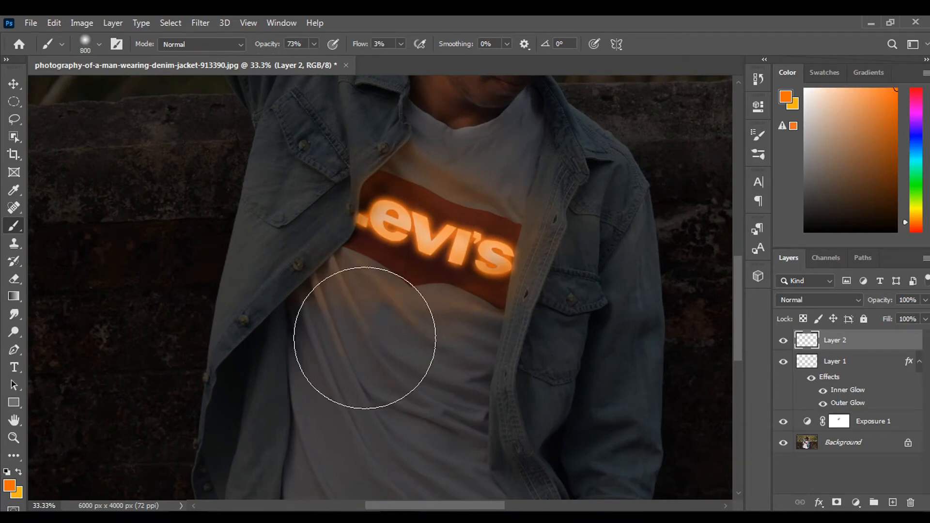
key("bracketleft")
key("bracketleft")
key("bracketleft")
key("bracketleft")
key("bracketleft")
mouse_move(385, 318)
left_mouse_down()
mouse_move(405, 358)
mouse_move(361, 353)
mouse_move(486, 341)
left_mouse_up()
left_click_drag(457, 257, 464, 346)
left_click_drag(403, 322, 411, 372)
Add a new layer above Layer 2 and reduce the soft brush to 50 px for detail painting
key("ctrl+plus")
key("ctrl+plus")
left_click_drag(462, 413, 382, 252)
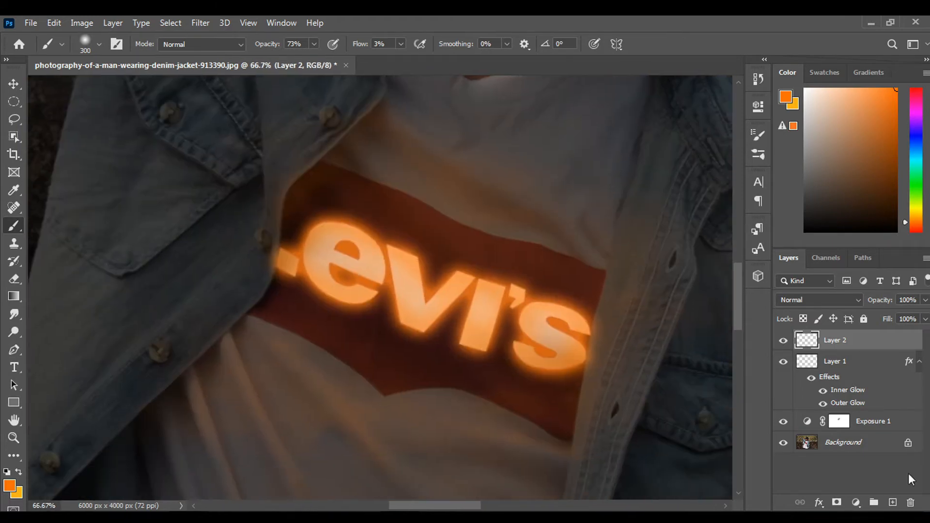
left_click(893, 503)
left_click_drag(504, 292, 523, 361)
key("bracketleft")
key("bracketleft")
key("bracketleft")
key("bracketleft")
key("bracketleft")
key("bracketleft")
key("bracketleft")
key("bracketleft")
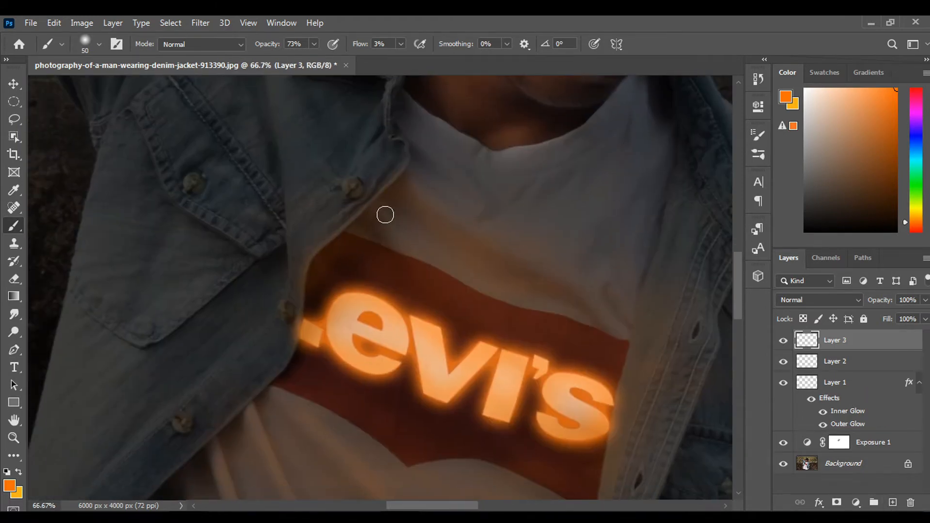
Paint a thin orange rim light on Layer 3 along the jacket edge beside the first letters, using a 15 px brush
key("ctrl+plus")
left_click_drag(393, 220, 395, 260)
key("bracketleft")
key("bracketleft")
key("bracketleft")
key("bracketleft")
key("bracketleft")
key("bracketleft")
key("bracketleft")
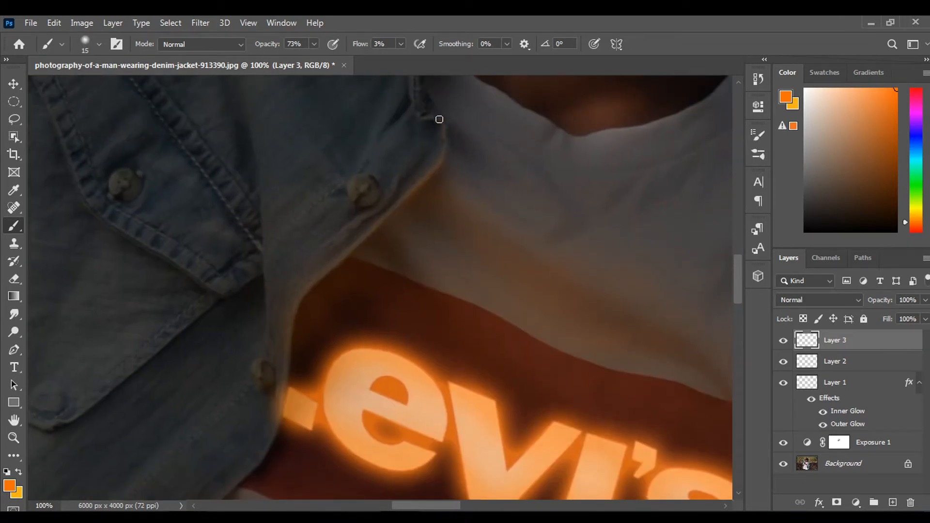
left_click_drag(393, 213, 406, 189)
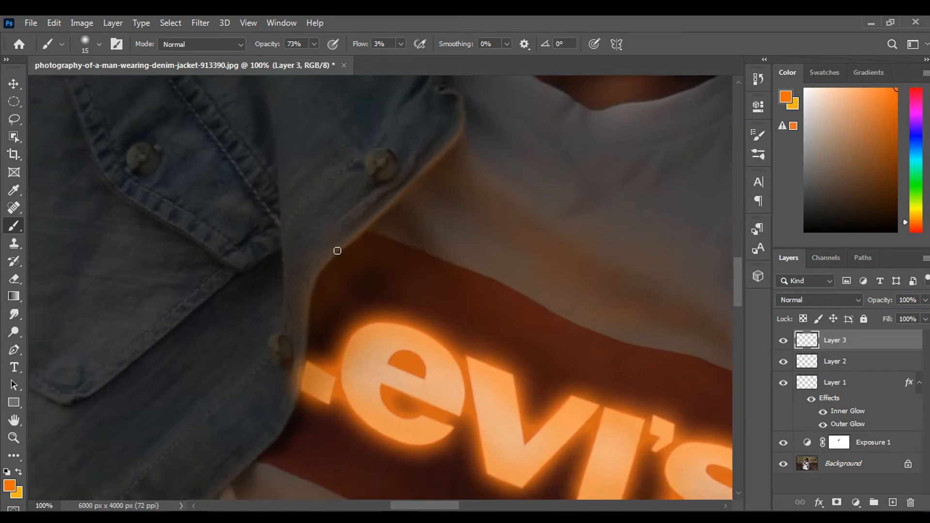
left_click_drag(305, 335, 305, 262)
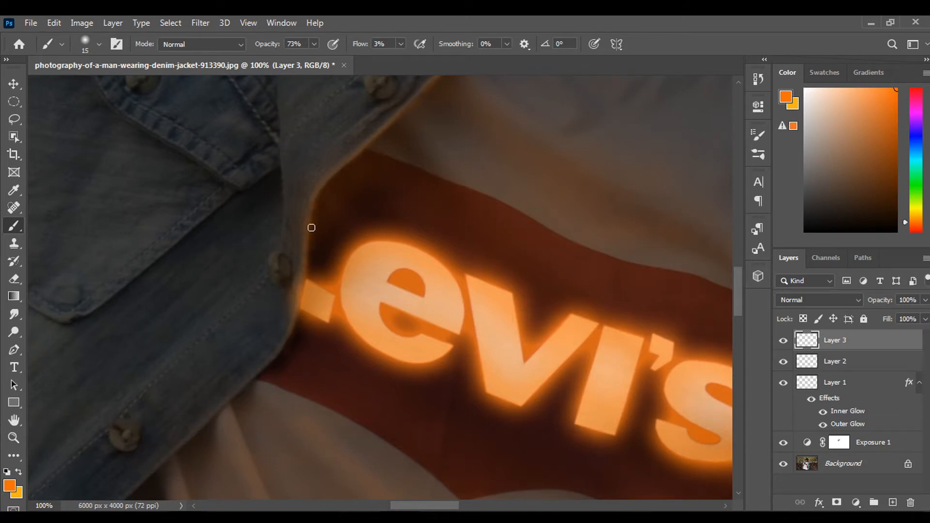
left_click_drag(336, 253, 370, 181)
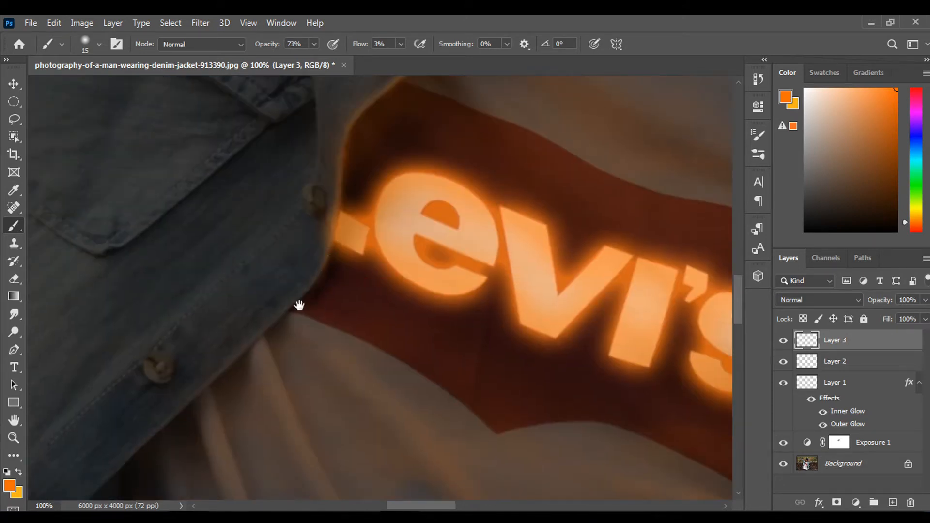
mouse_move(299, 305)
left_mouse_down()
mouse_move(335, 252)
mouse_move(349, 198)
left_mouse_up()
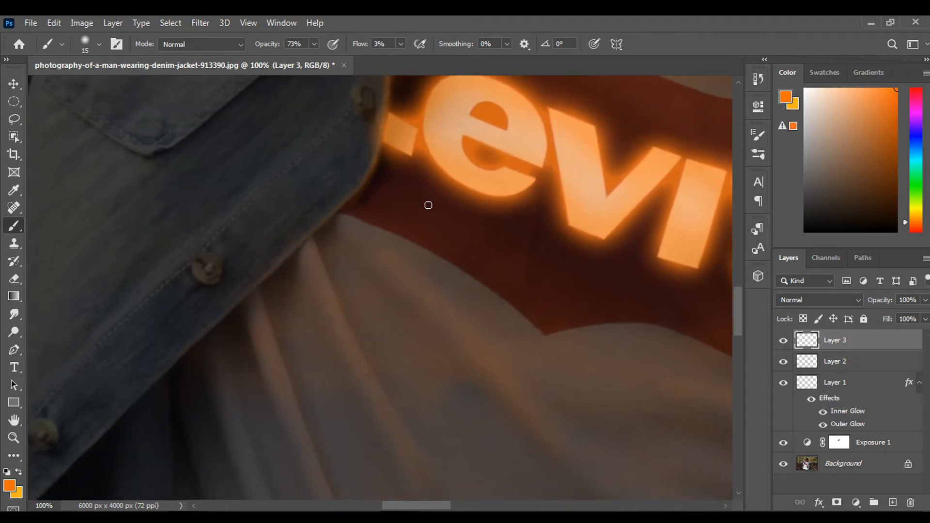
Paint stronger orange light on Layer 3 along the shirt fold above the print with a 40 px brush
key("ctrl+minus")
key("ctrl+minus")
key("ctrl+minus")
key("ctrl+minus")
key("ctrl+plus")
key("ctrl+plus")
key("ctrl+plus")
left_click_drag(707, 240, 383, 338)
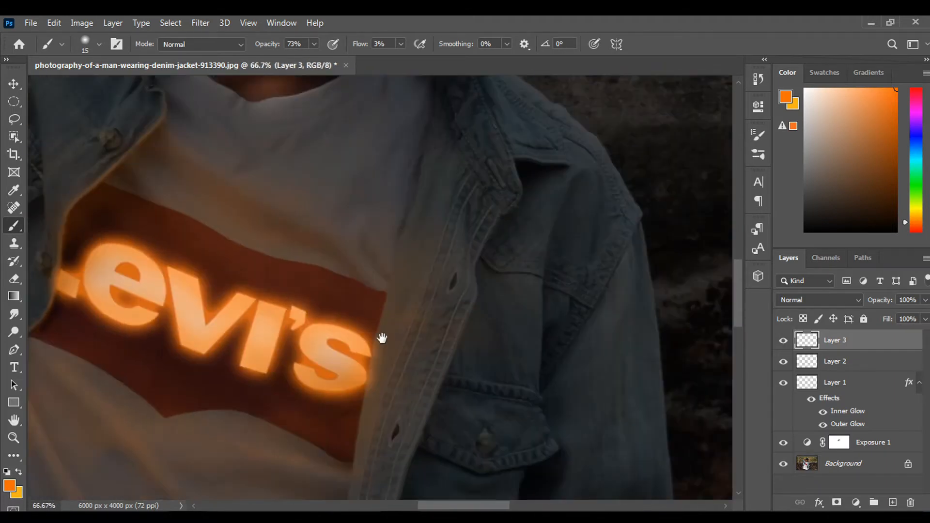
key("ctrl+plus")
key("ctrl+plus")
key("ctrl+minus")
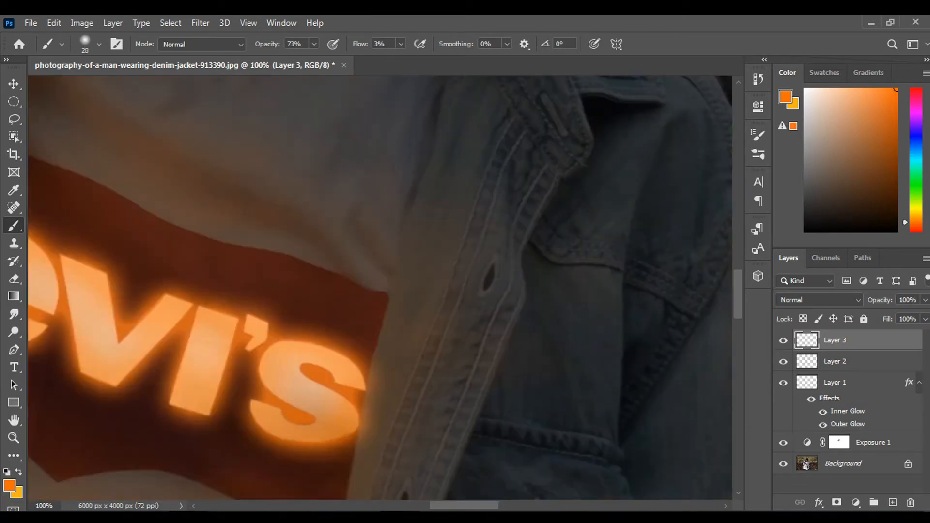
left_click_drag(377, 283, 449, 241)
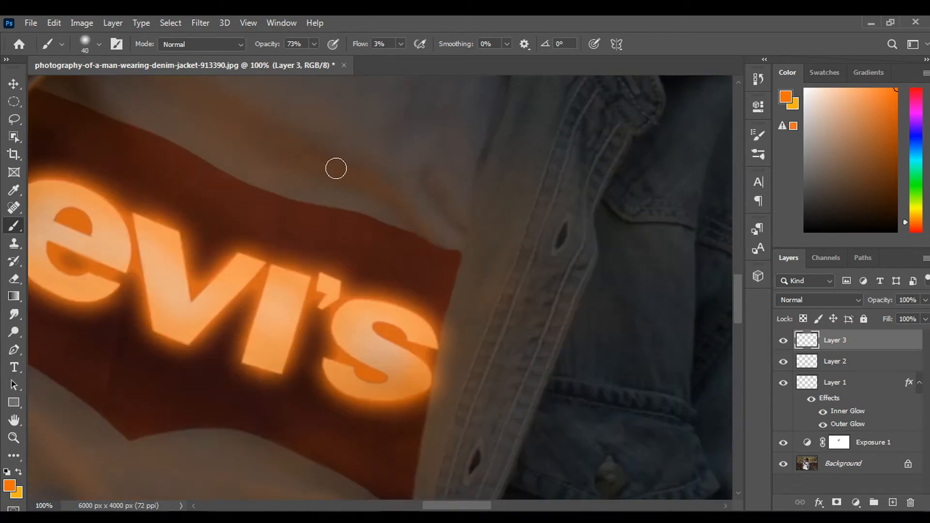
left_click_drag(383, 221, 451, 243)
left_click_drag(256, 129, 374, 210)
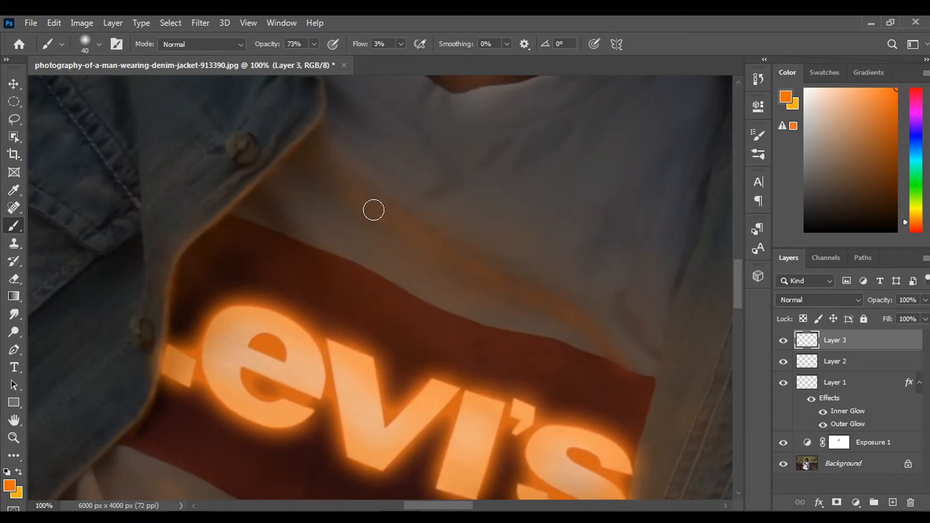
Paint faint orange streaks on Layer 3 over creases in the red print and along the fold just below it
mouse_move(253, 192)
left_mouse_down()
mouse_move(329, 310)
mouse_move(322, 279)
mouse_move(290, 264)
mouse_move(335, 305)
left_mouse_up()
left_click_drag(441, 398, 376, 238)
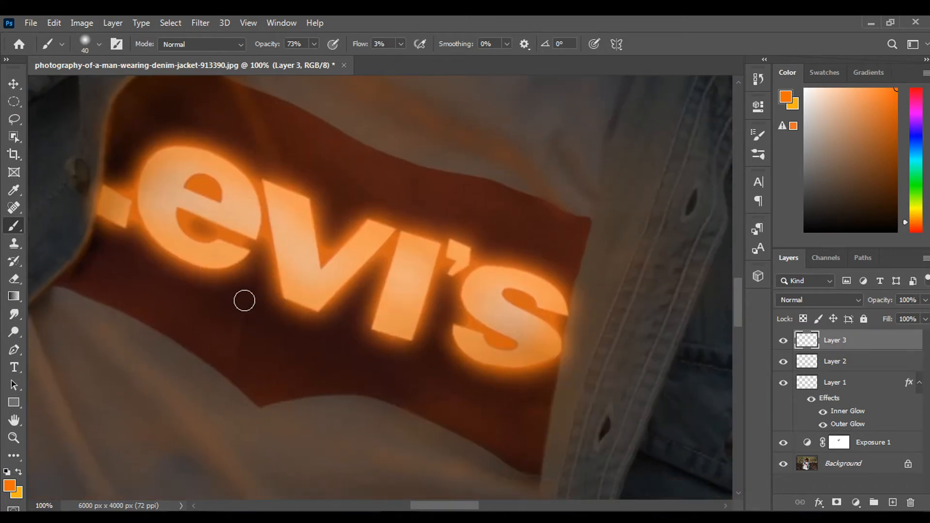
left_click_drag(296, 377, 239, 326)
left_click_drag(334, 396, 278, 374)
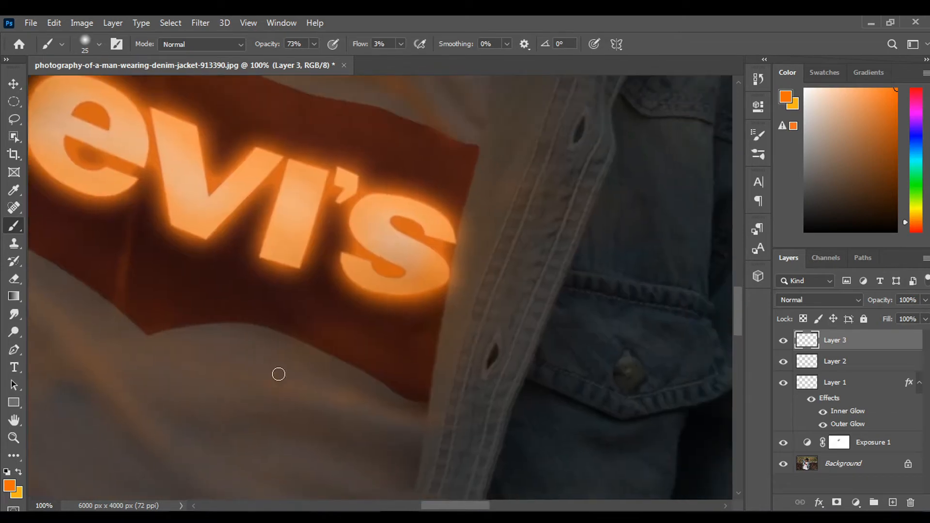
key("bracketright")
scroll(435, 387, "down", 3)
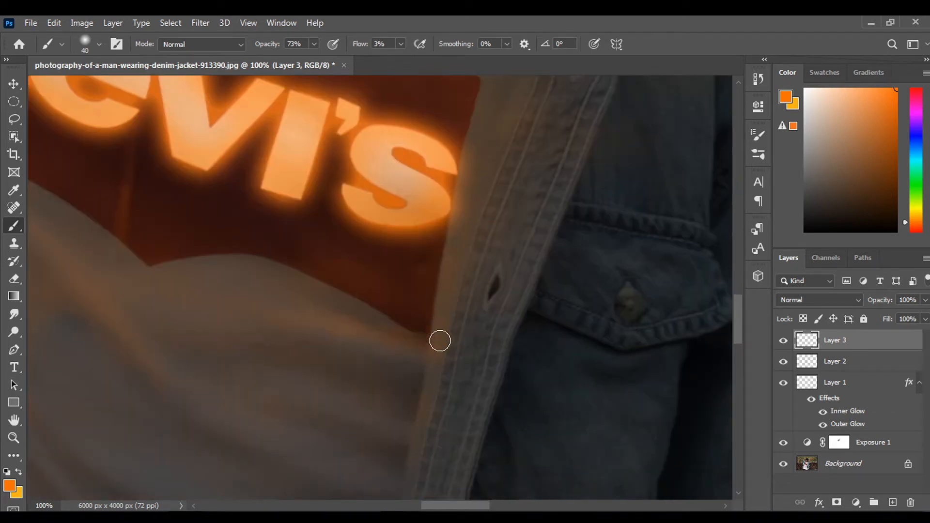
scroll(439, 320, "up", 1)
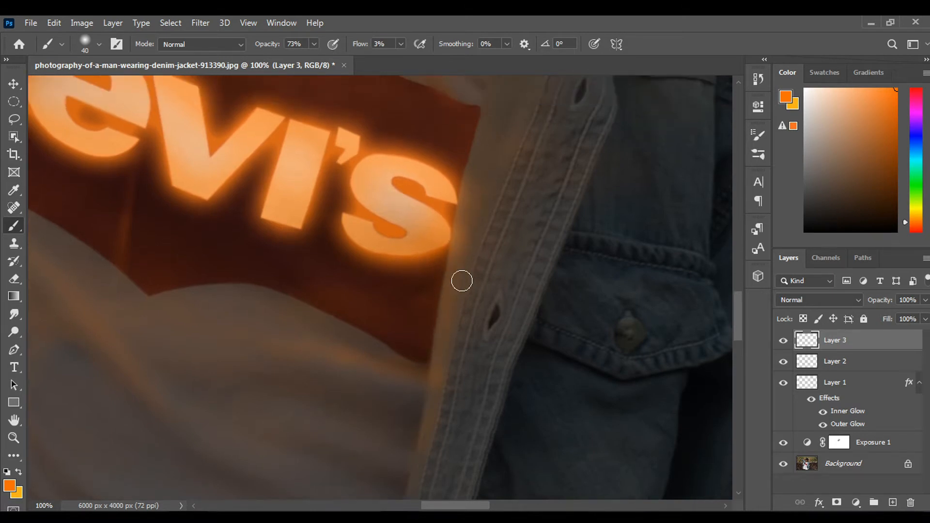
Enlarge the brush to 90 px and paint orange light on the jacket's buttonhole placket beside the letter s
mouse_move(464, 303)
left_mouse_down()
mouse_move(434, 397)
mouse_move(444, 263)
left_mouse_up()
key("bracketright")
key("bracketright")
key("bracketright")
key("bracketright")
key("bracketright")
key("bracketright")
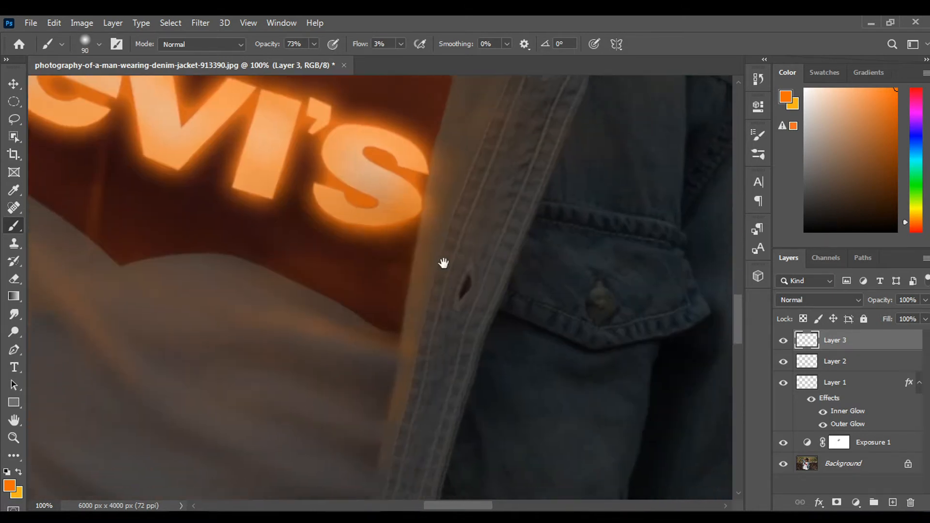
scroll(449, 354, "up", 5)
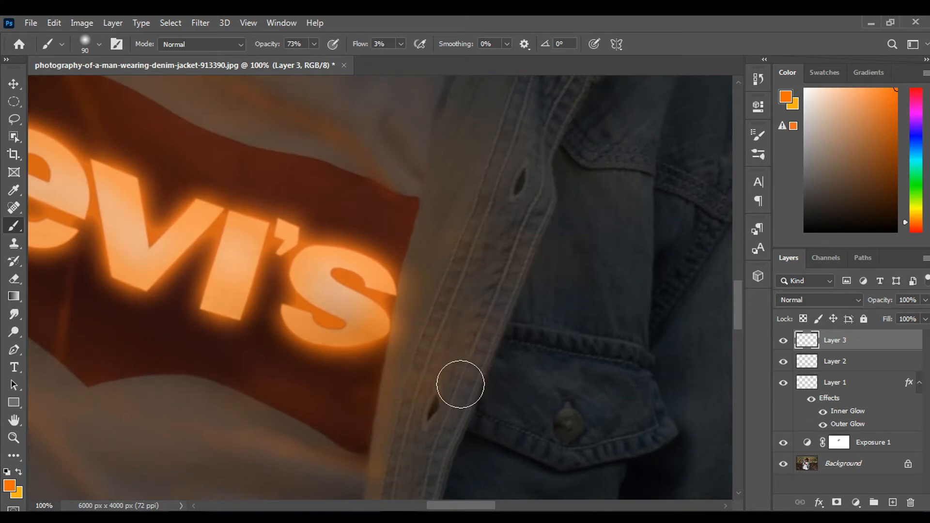
mouse_move(461, 384)
left_mouse_down()
mouse_move(427, 362)
mouse_move(527, 231)
left_mouse_up()
mouse_move(457, 250)
left_mouse_down()
mouse_move(511, 193)
mouse_move(509, 209)
left_mouse_up()
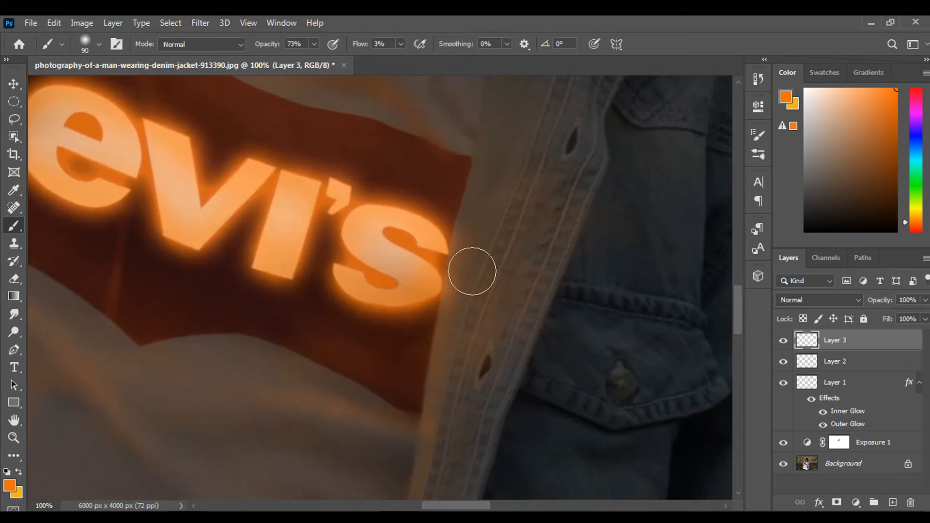
Paint a thin orange rim light on Layer 3 along the jacket's inner edge beside the letter s, using a 30 px brush
key("bracketleft")
key("bracketleft")
key("bracketleft")
key("bracketleft")
left_click_drag(463, 226, 444, 317)
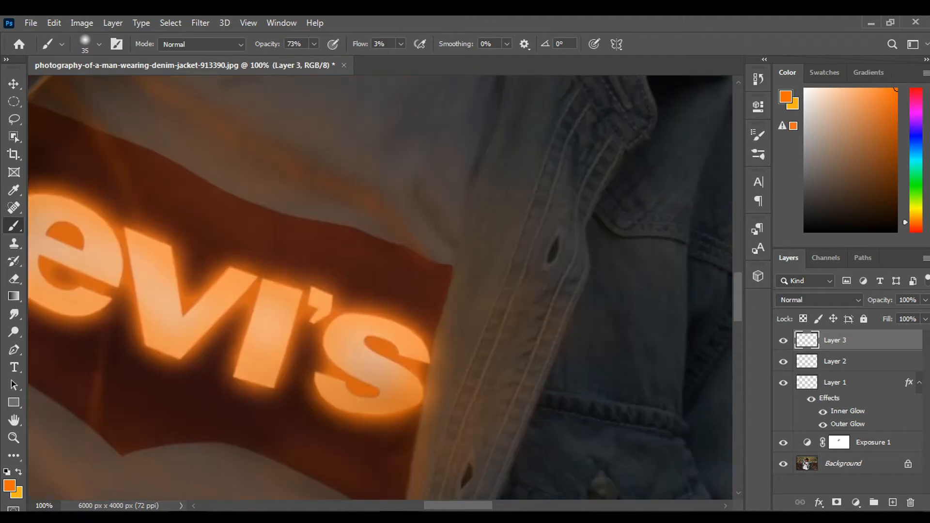
left_click_drag(476, 198, 473, 247)
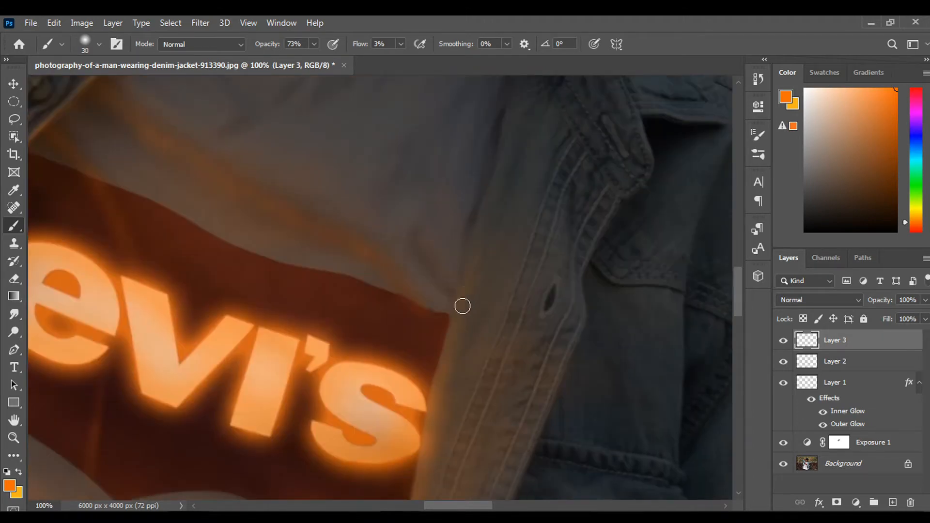
left_click_drag(466, 319, 441, 393)
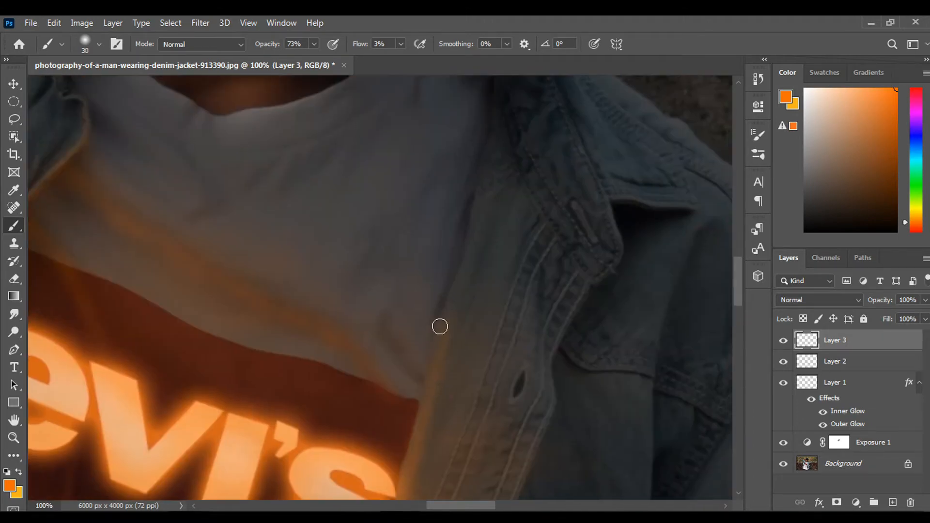
Lower the brush opacity to 32% and paint softer orange light on Layer 3 along the jacket's inner edge and buttonhole placket
left_click_drag(269, 46, 267, 47)
left_click_drag(455, 358, 443, 307)
left_click_drag(500, 310, 485, 195)
left_click_drag(375, 410, 383, 338)
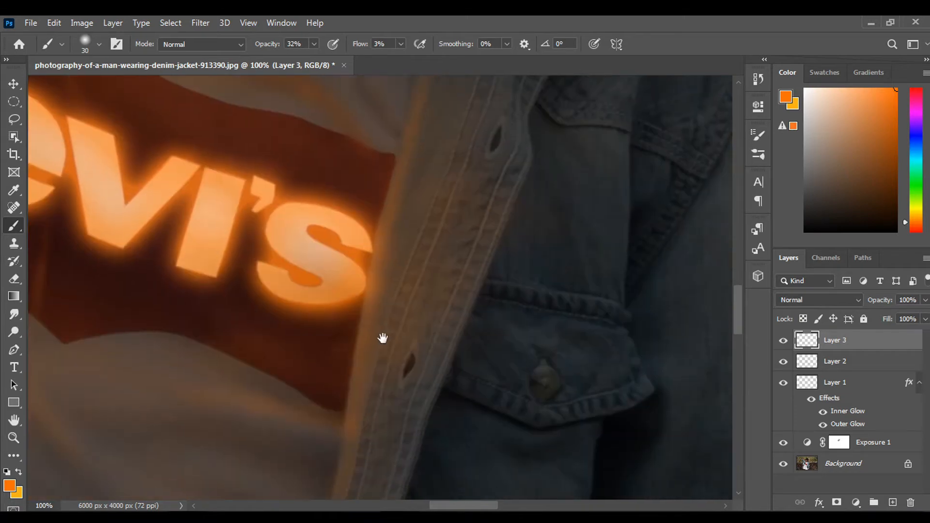
left_click_drag(480, 141, 418, 359)
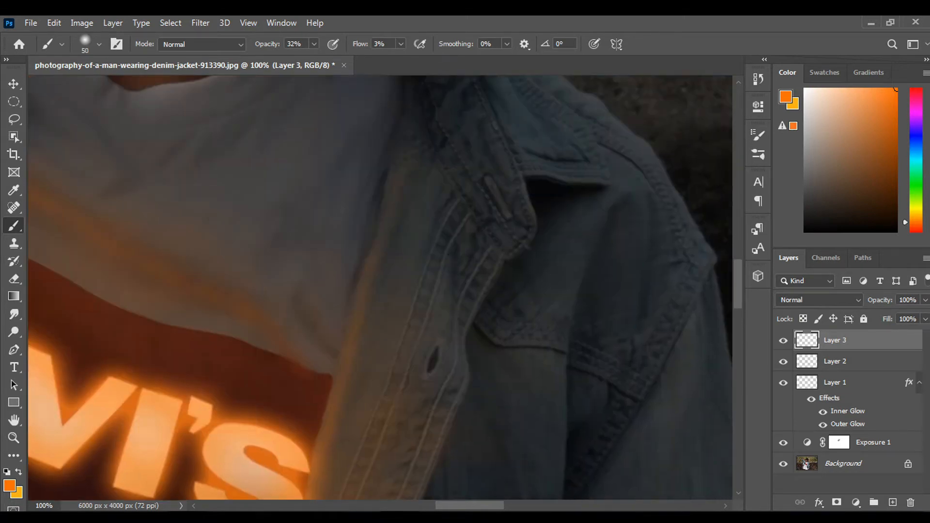
scroll(387, 310, "down", 5)
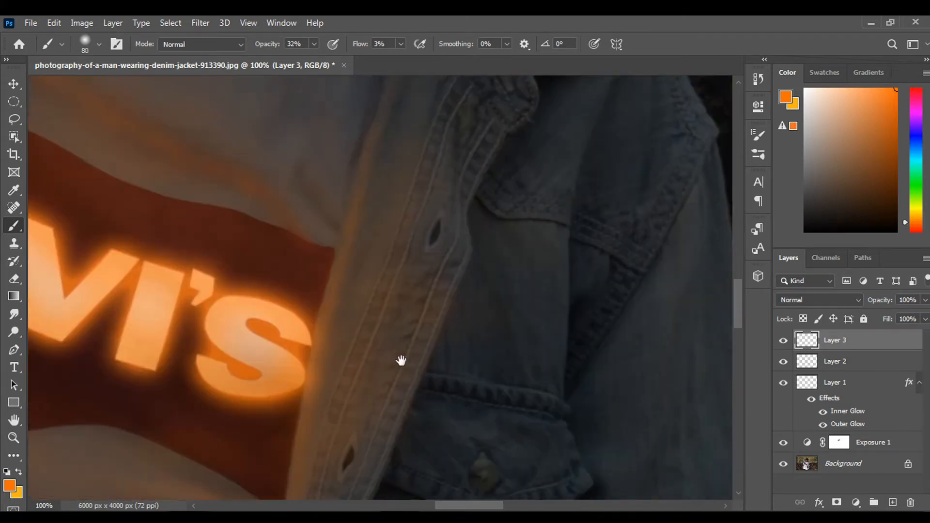
scroll(339, 436, "down", 3)
scroll(409, 436, "down", 5)
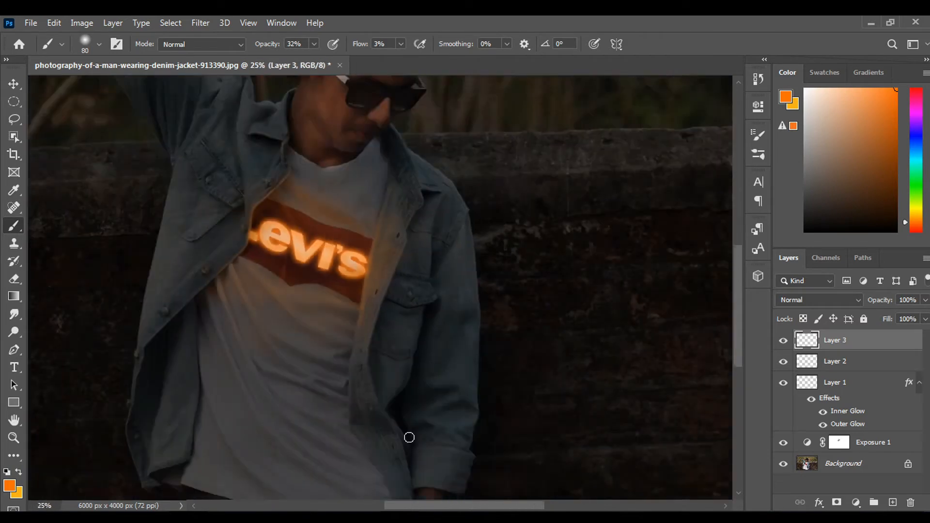
Paint a faint orange streak with a 40 px brush on the shirt crease above the print, near the buttonhole placket
scroll(344, 379, "up", 6)
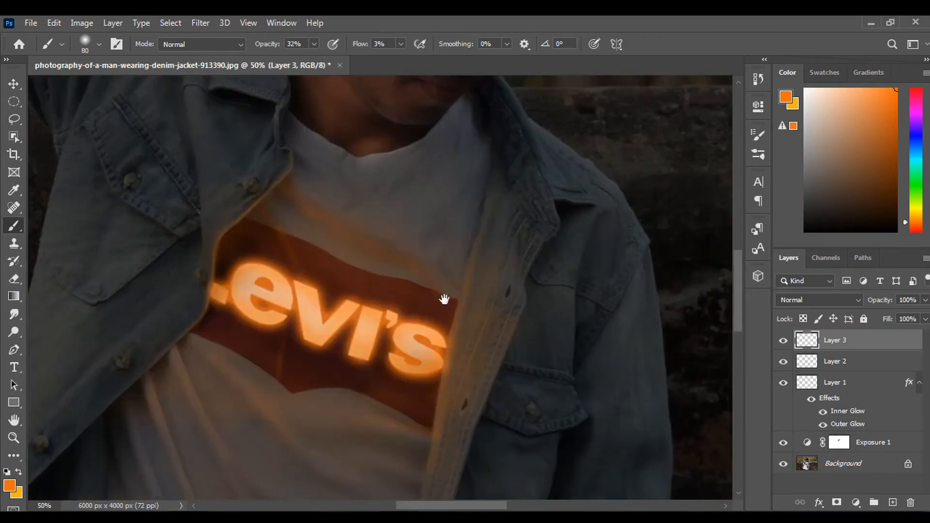
scroll(415, 323, "down", 12)
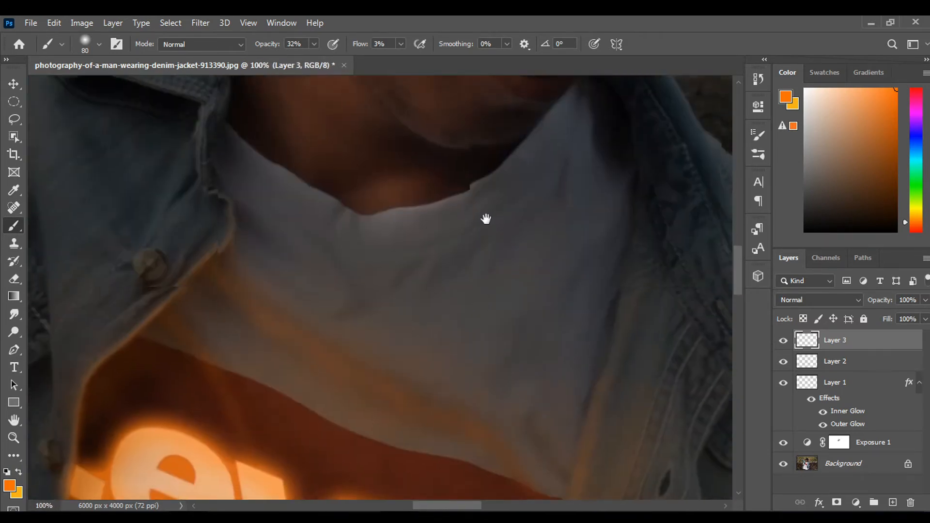
key("bracketleft")
key("bracketleft")
key("bracketleft")
key("bracketleft")
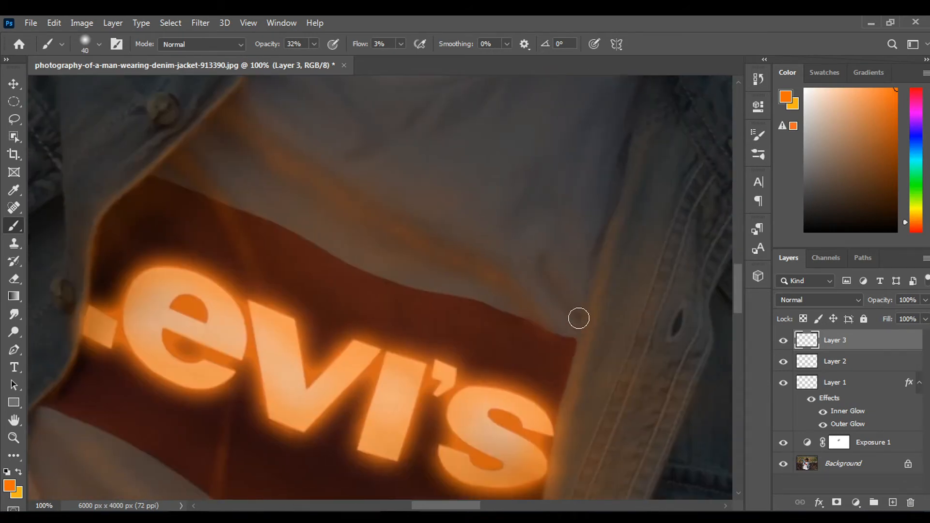
scroll(563, 279, "down", 6)
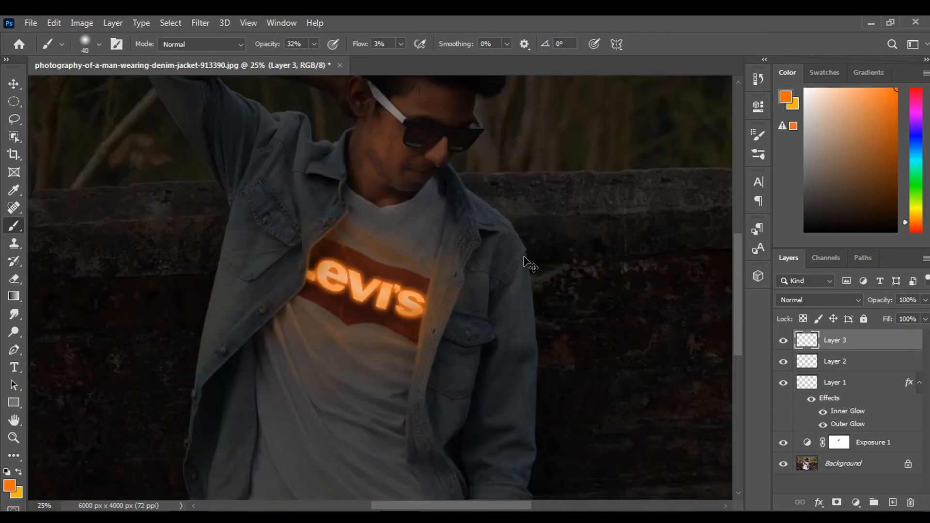
Set up the Brush tool at 80% opacity for the face and make Layer 3 the active layer
key("ctrl+plus")
key("ctrl+plus")
key("ctrl+plus")
key("ctrl+plus")
key("ctrl+plus")
key("ctrl+plus")
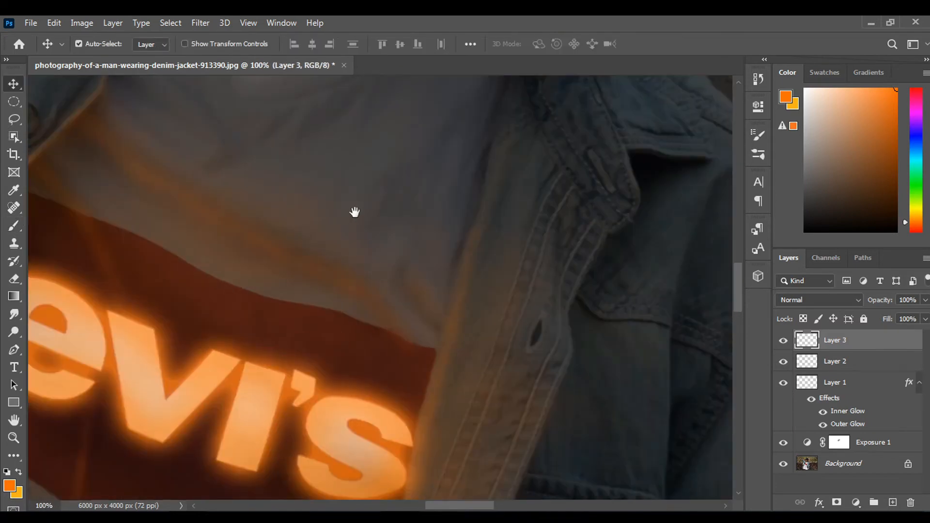
left_click_drag(355, 212, 361, 328)
left_click_drag(306, 191, 325, 278)
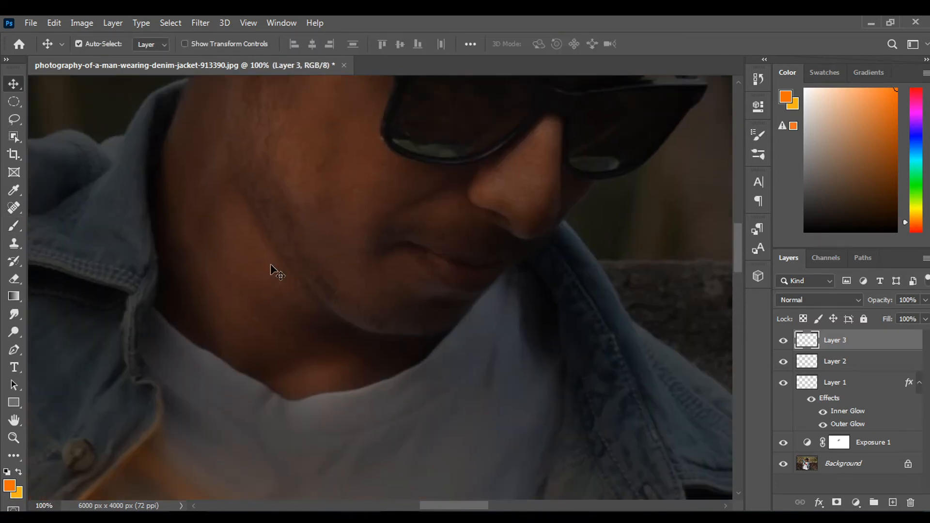
left_click_drag(270, 265, 326, 268)
left_click(369, 303)
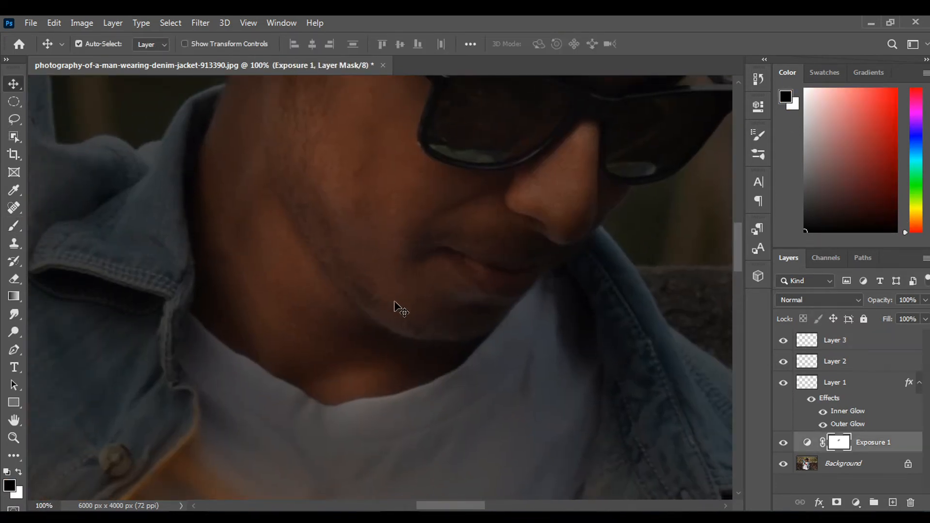
key("b")
left_click_drag(393, 308, 376, 221)
key("ctrl+minus")
key("ctrl+minus")
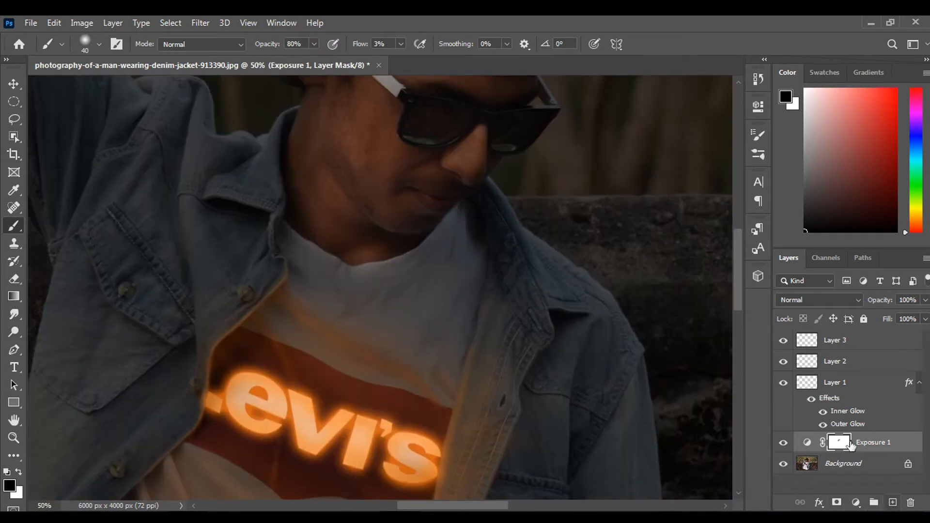
left_click(854, 343)
Create a new layer above Layer 3 and paint a thin orange rim light along the jawline from chin towards the ear
left_click_drag(344, 240, 356, 286)
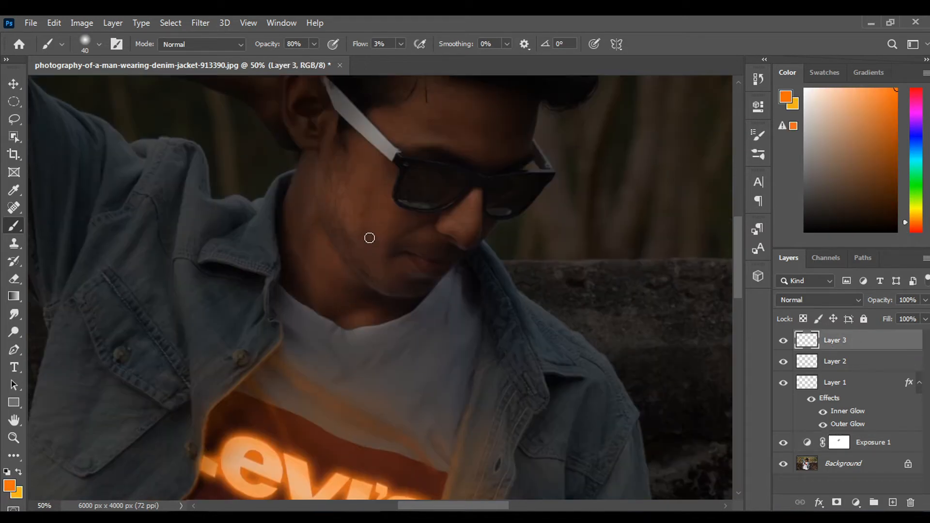
key("ctrl+plus")
left_click_drag(357, 189, 408, 245)
left_click(346, 141, "ctrl")
left_click(893, 503)
left_click_drag(559, 330, 556, 318)
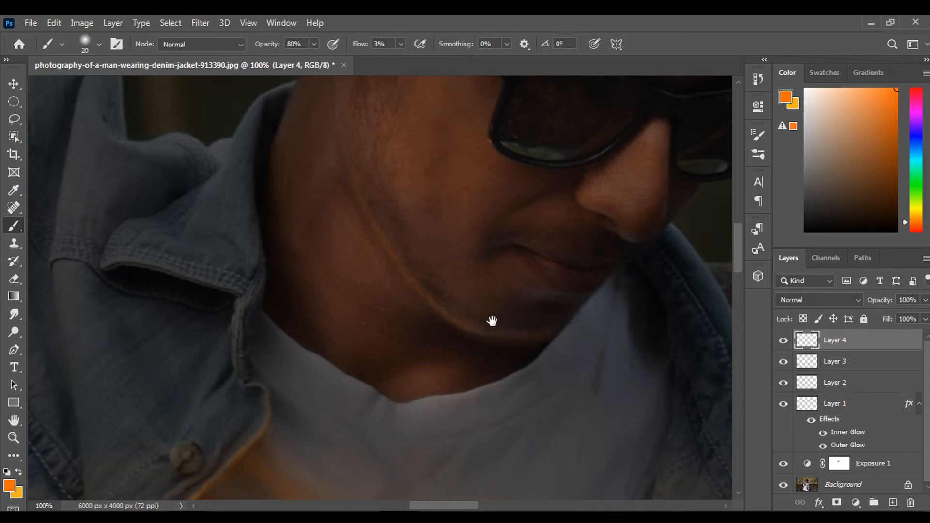
left_click_drag(492, 321, 556, 312)
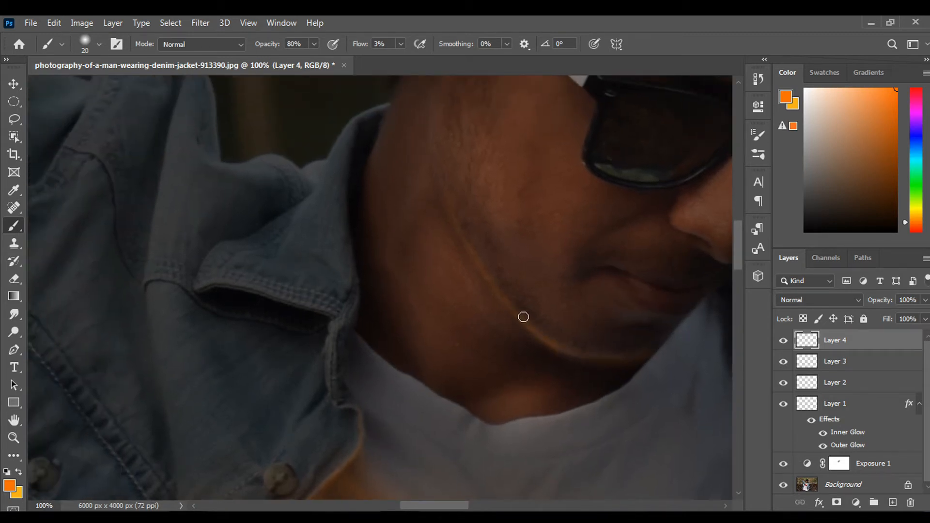
left_click_drag(441, 181, 452, 224)
key("[")
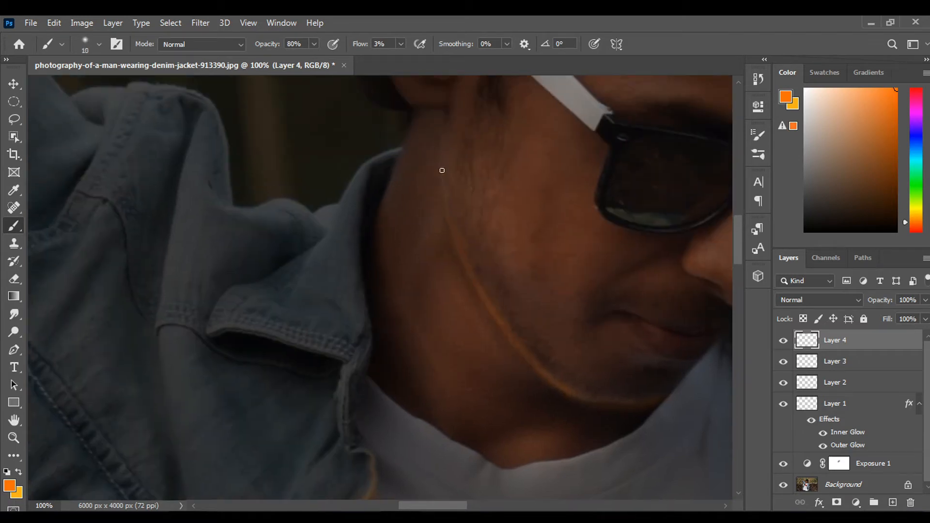
Set the brush to 90 px and 29% opacity and paint soft orange light over the cheek and jaw on Layer 4
key("ctrl+minus")
key("ctrl+minus")
key("ctrl+minus")
scroll(504, 358, "up", 8)
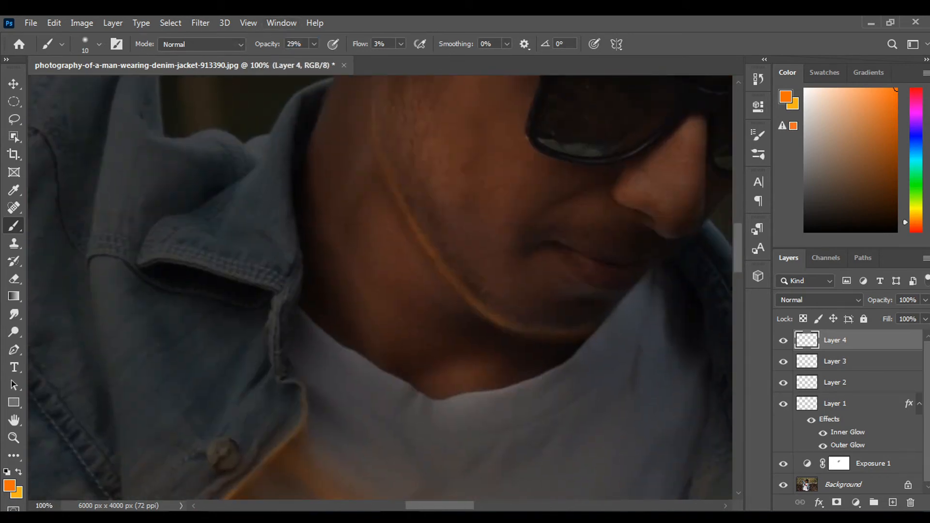
key("]")
right_click(440, 181, "alt")
left_click_drag(426, 216, 472, 269)
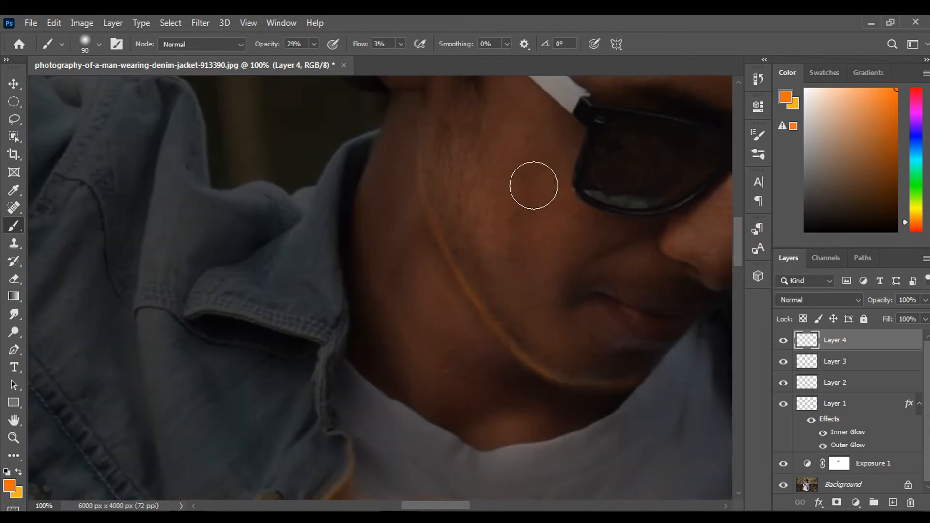
left_click_drag(494, 150, 513, 266)
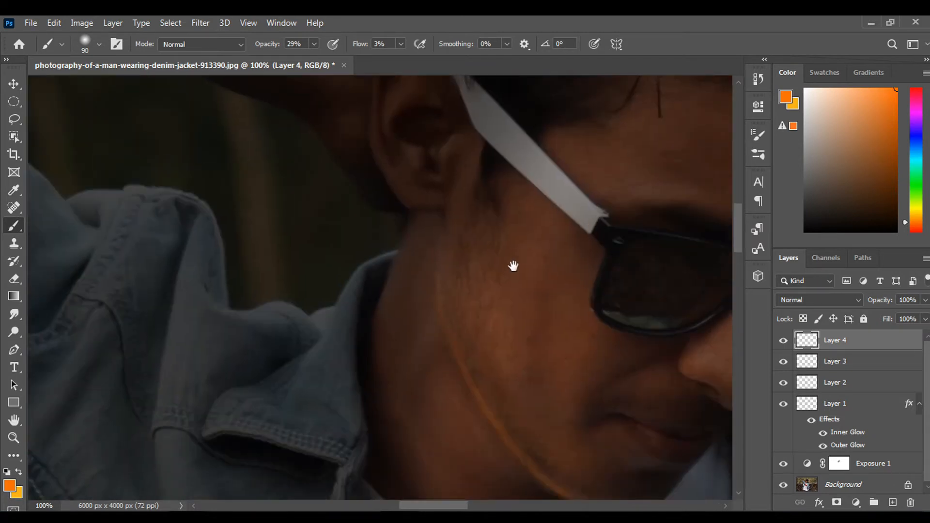
mouse_move(595, 403)
left_mouse_down()
mouse_move(509, 347)
mouse_move(343, 272)
left_mouse_up()
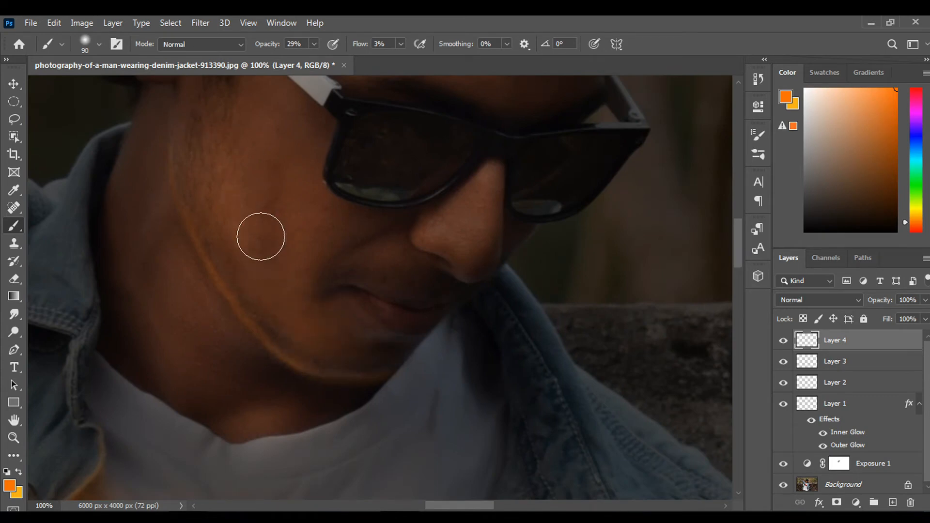
Compare the painted face light with the glowing lettering across the whole photo, then examine the face up close
key("ctrl+minus")
key("ctrl+minus")
key("ctrl+minus")
key("ctrl+minus")
key("ctrl+minus")
key("ctrl+plus")
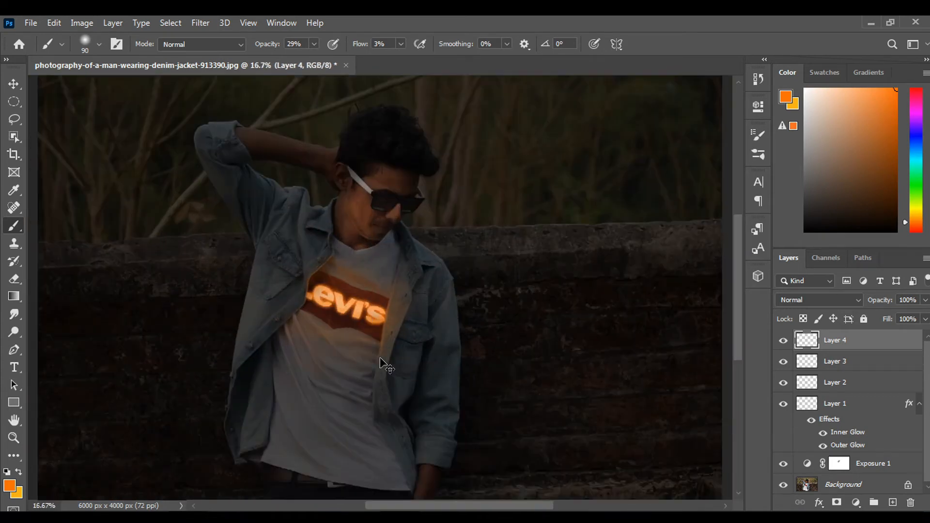
key("ctrl+plus")
key("ctrl+plus")
key("ctrl+plus")
key("ctrl+plus")
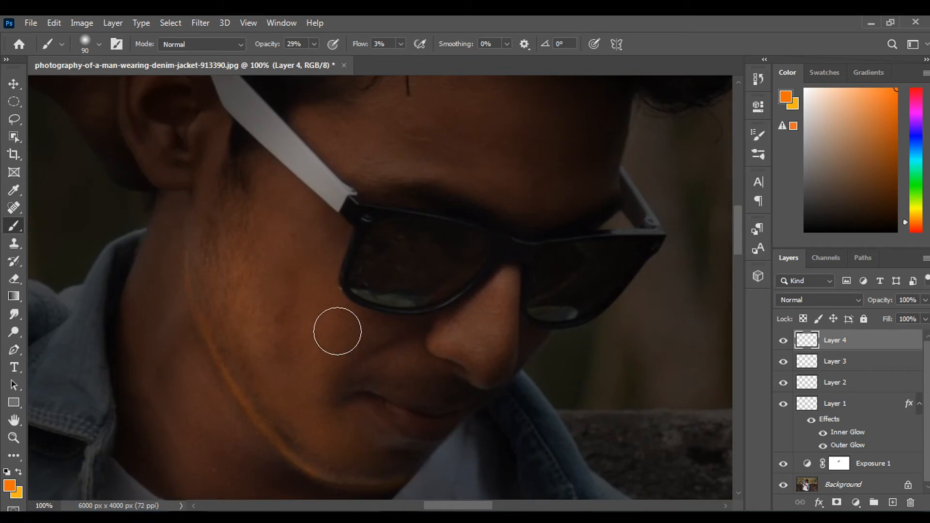
Raise the brush opacity to 100% and paint orange light on Layer 4 along the nose's underside and tip with a small brush
left_click_drag(268, 45, 277, 46)
key("Return")
key("bracketleft")
key("bracketleft")
key("bracketleft")
key("ctrl+plus")
left_click_drag(538, 443, 482, 270)
scroll(513, 261, "down", 2)
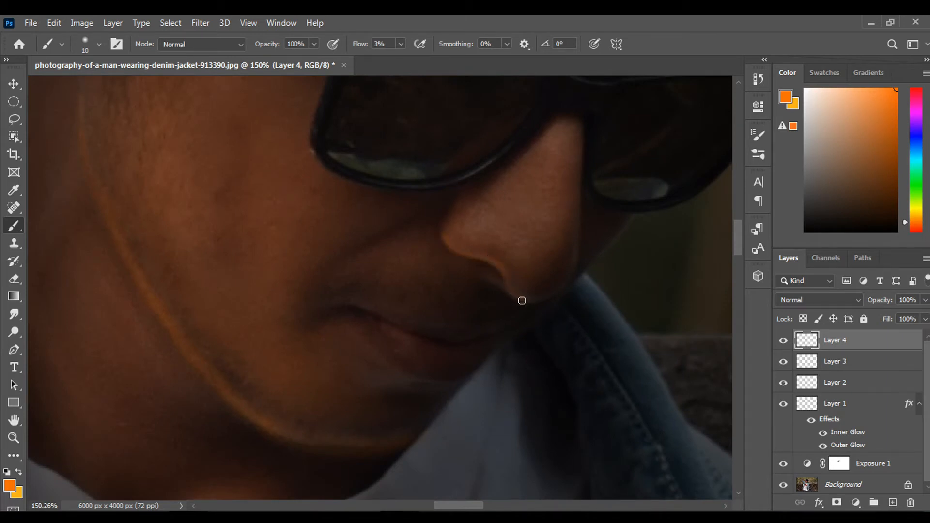
mouse_move(520, 296)
left_mouse_down()
mouse_move(514, 263)
mouse_move(490, 229)
left_mouse_up()
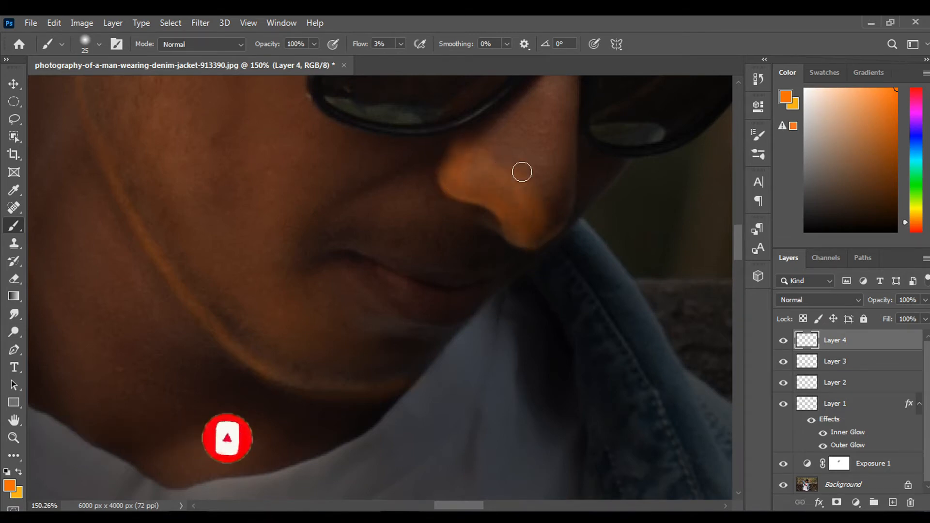
Clean up the orange light on the side of the nose with the Eraser, keeping it along the lower edge
mouse_move(500, 158)
left_mouse_down()
mouse_move(463, 184)
mouse_move(476, 175)
mouse_move(490, 194)
mouse_move(460, 177)
mouse_move(445, 187)
left_mouse_up()
key("e")
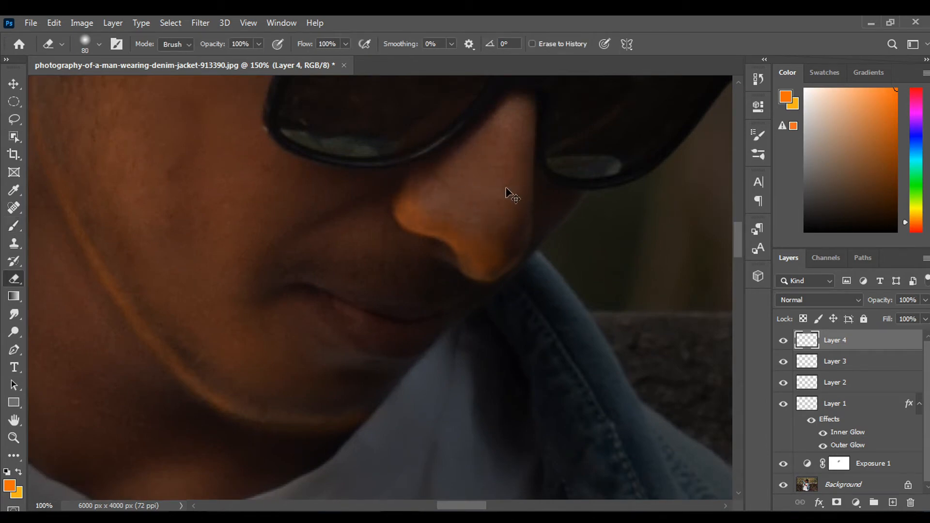
scroll(507, 194, "down", 5)
scroll(399, 357, "up", 6)
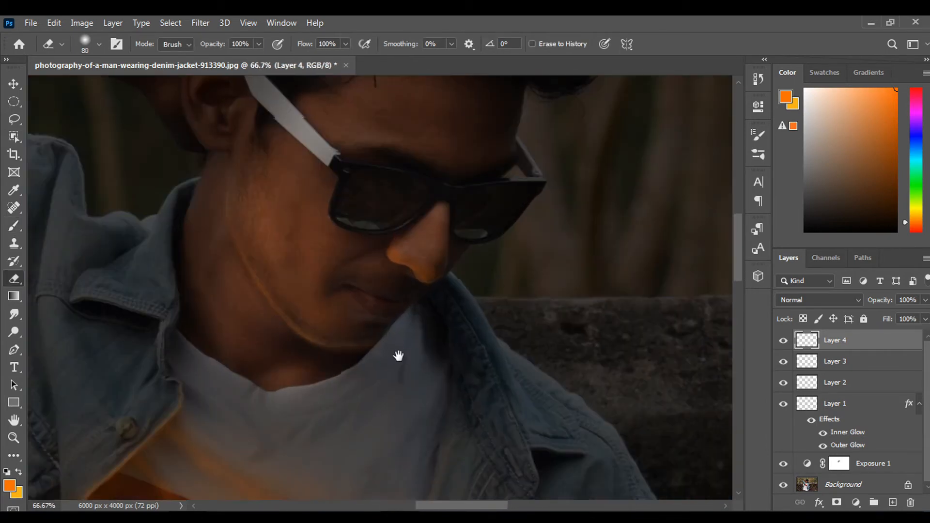
scroll(390, 291, "down", 2)
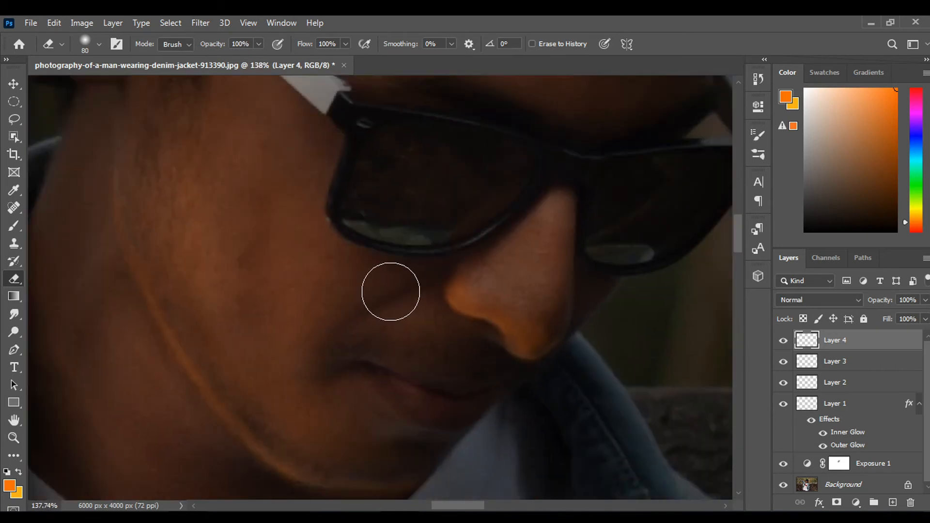
Paint a thin orange rim light with a 15 px brush along the lower edge of the sunglasses lens beside the cheek
key("b")
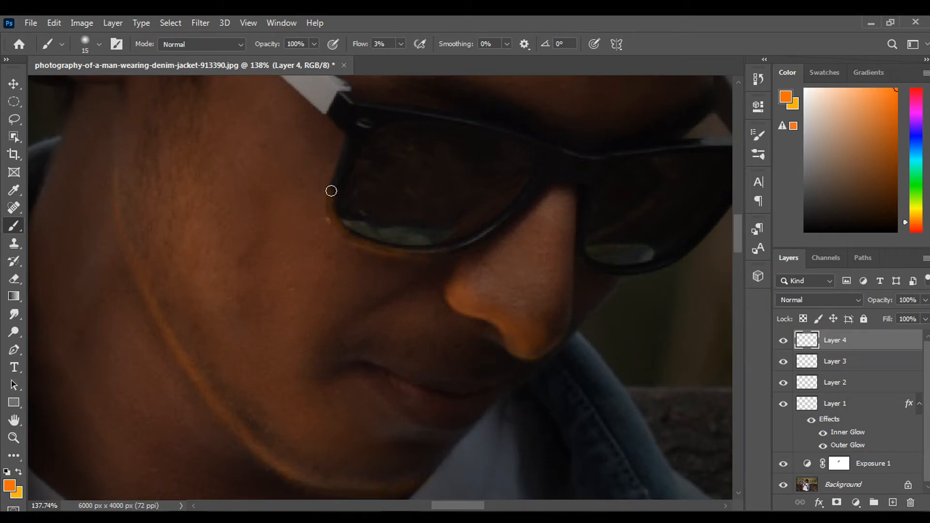
key("ctrl+minus")
key("ctrl+minus")
key("ctrl+minus")
key("ctrl+minus")
key("ctrl+minus")
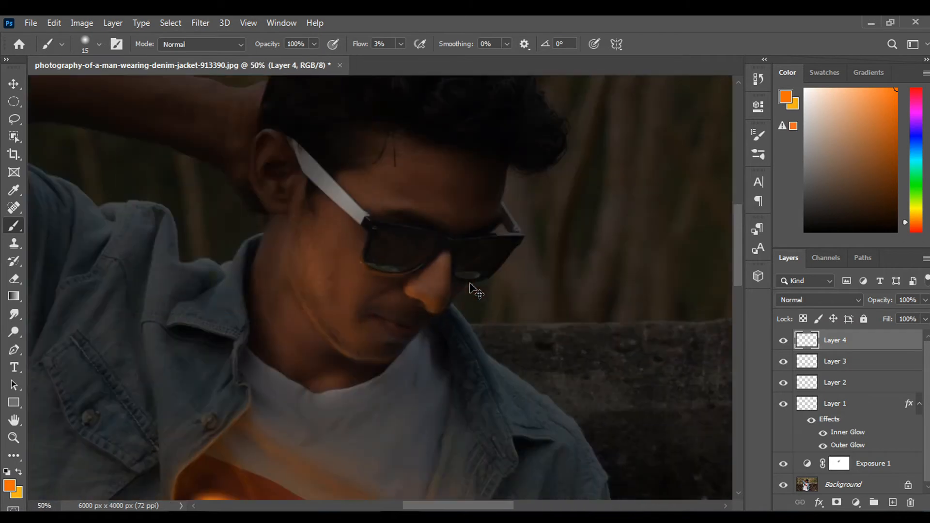
Set the brush to 70 px and 25% opacity and paint faint orange light on the nose and neck on Layer 4
key("ctrl+plus")
key("ctrl+plus")
key("ctrl+plus")
key("ctrl+plus")
key("bracketright")
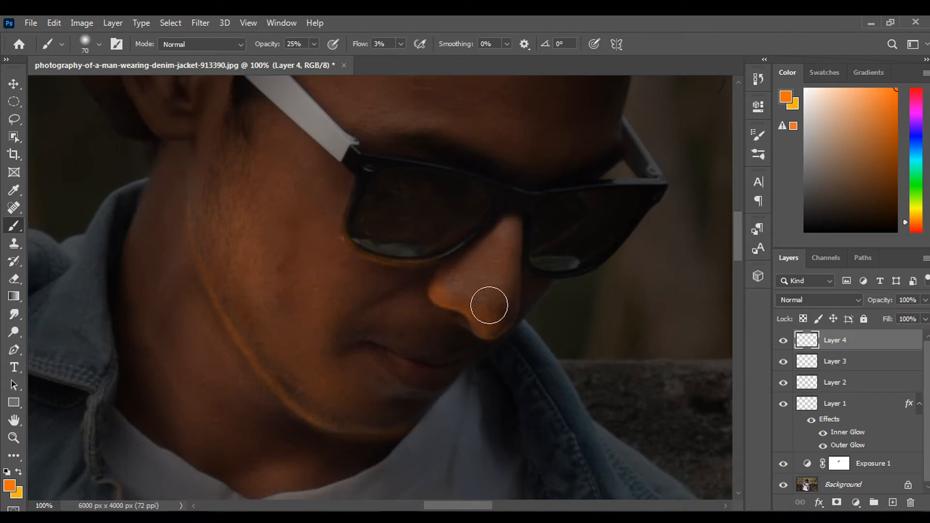
mouse_move(387, 325)
left_mouse_down()
mouse_move(423, 266)
mouse_move(450, 275)
mouse_move(373, 87)
left_mouse_up()
scroll(387, 310, "up", 5)
scroll(387, 310, "left", 3)
left_click_drag(169, 358, 284, 258)
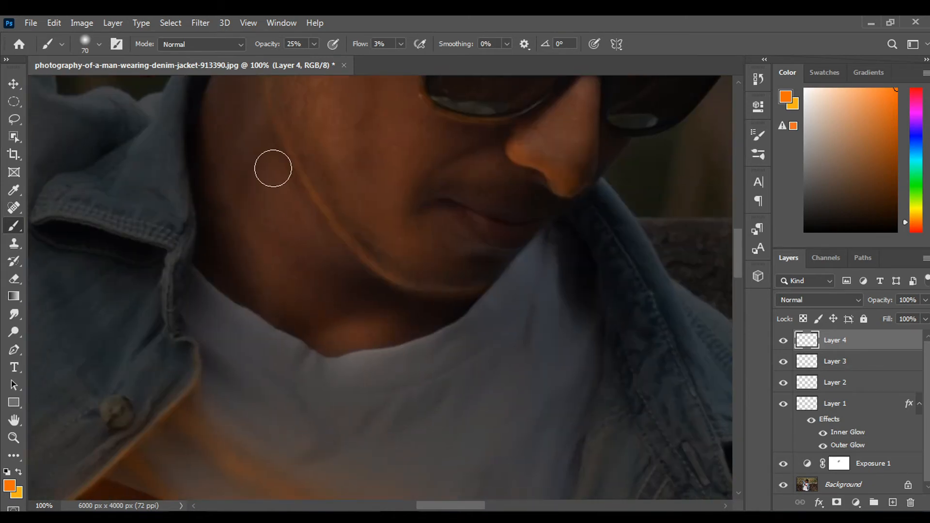
left_click_drag(294, 264, 334, 318)
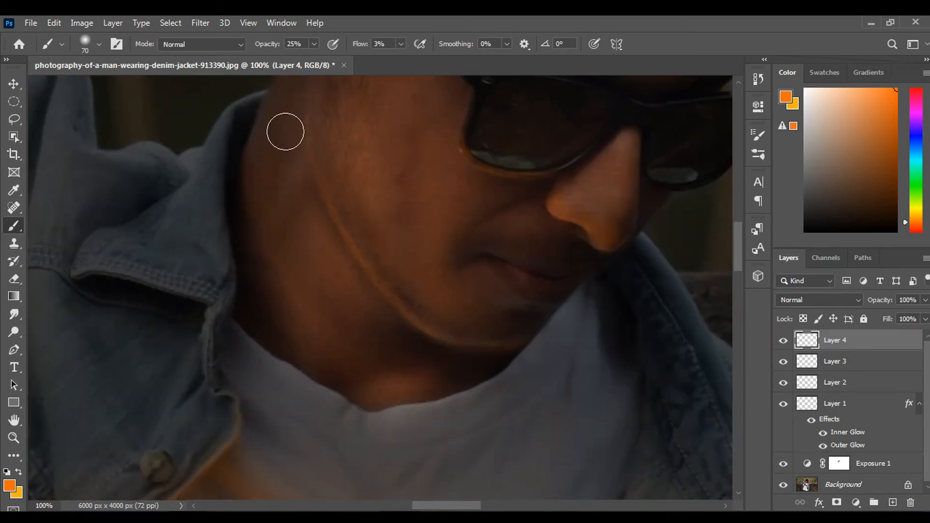
Raise the brush opacity to 37% and add faint orange light to the forehead on Layer 4
left_click_drag(285, 131, 297, 181)
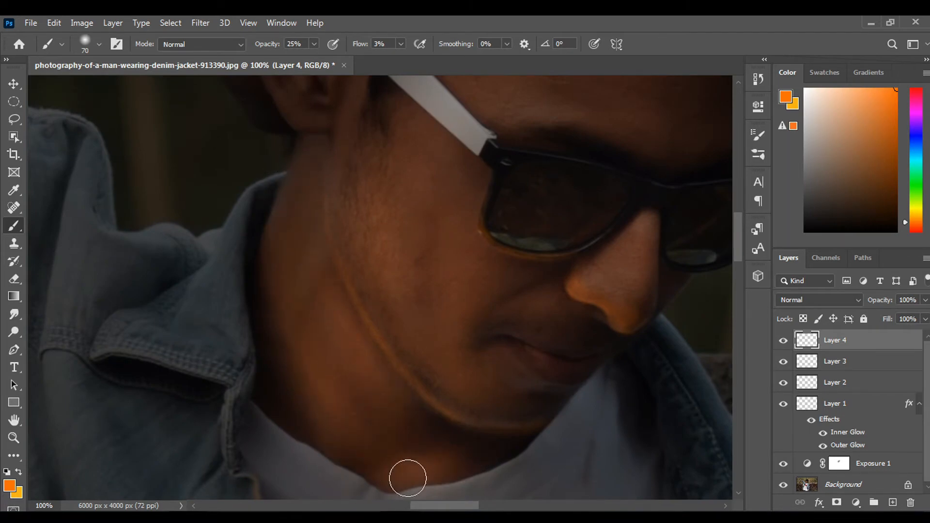
scroll(373, 436, "down", 7)
scroll(374, 446, "up", 4)
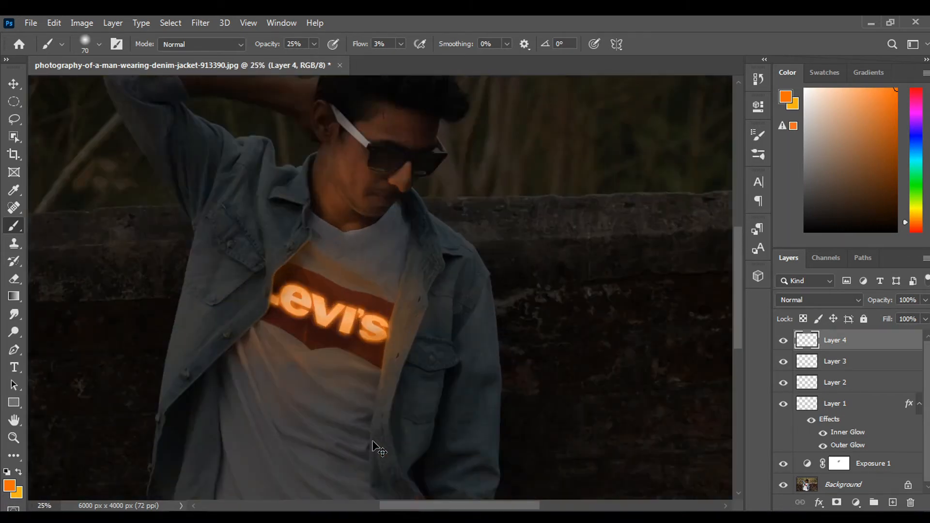
left_click_drag(394, 232, 405, 342)
key("ctrl+minus")
key("ctrl+minus")
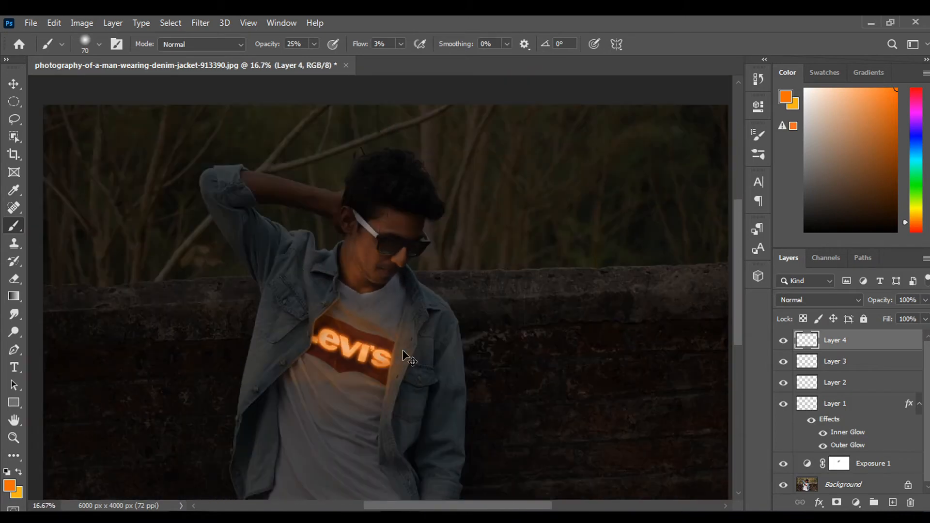
key("ctrl+plus")
key("ctrl+plus")
key("ctrl+plus")
key("ctrl+plus")
mouse_move(431, 257)
left_mouse_down()
mouse_move(375, 365)
mouse_move(332, 210)
left_mouse_up()
key("ctrl+plus")
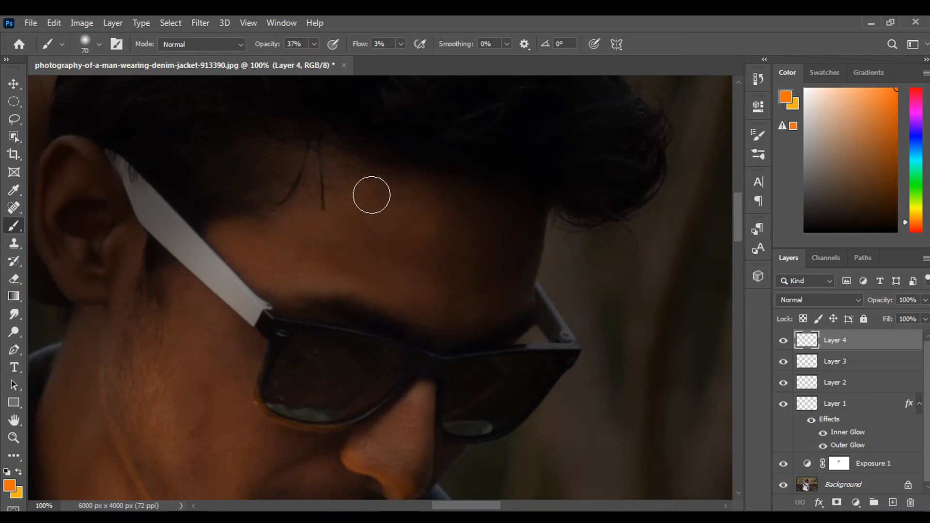
key("ctrl+minus")
key("ctrl+minus")
key("ctrl+plus")
key("ctrl+plus")
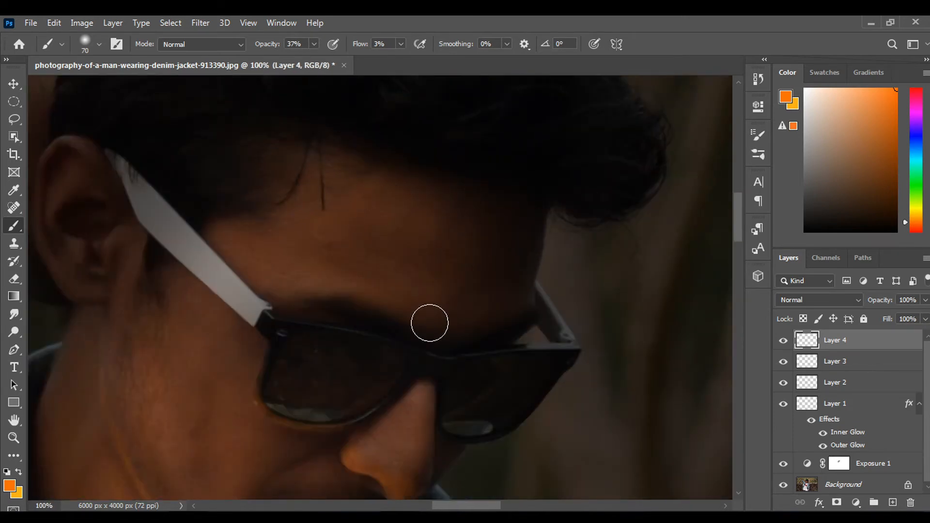
left_click_drag(397, 278, 398, 251)
Examine the orange light on the face up close and its balance with the glowing lettering across the whole photo
key("ctrl+minus")
key("ctrl+minus")
key("ctrl+minus")
key("ctrl+minus")
key("ctrl+minus")
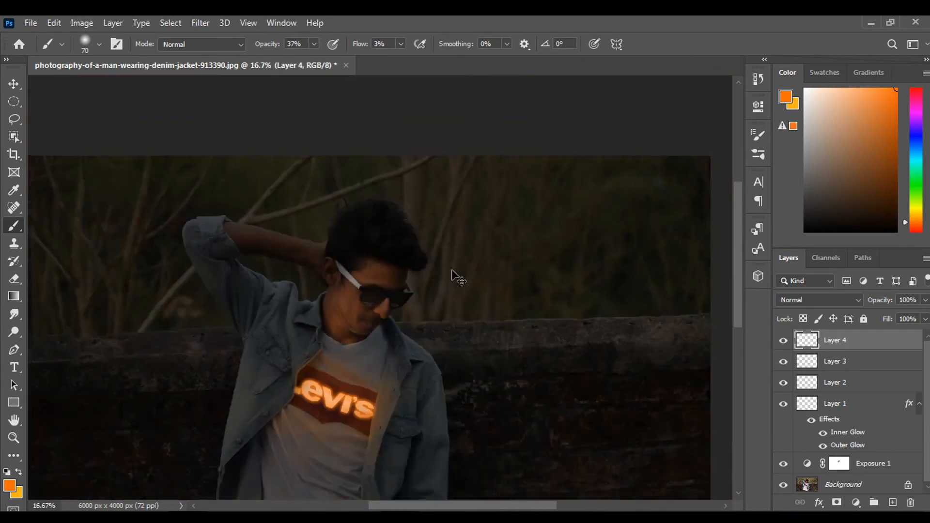
key("ctrl+plus")
key("ctrl+plus")
key("ctrl+plus")
key("ctrl+plus")
key("ctrl+plus")
scroll(379, 270, "up", 3)
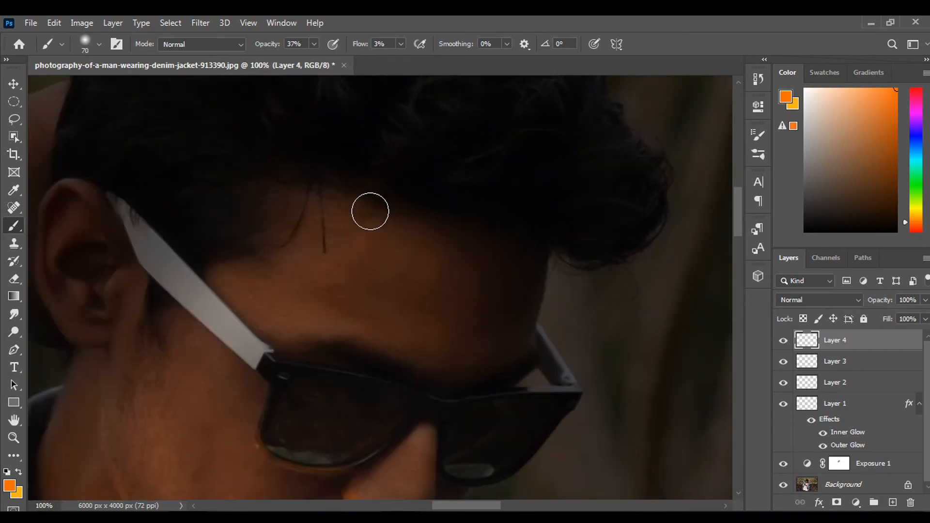
key("ctrl+minus")
key("ctrl+minus")
key("ctrl+minus")
key("ctrl+minus")
key("ctrl+minus")
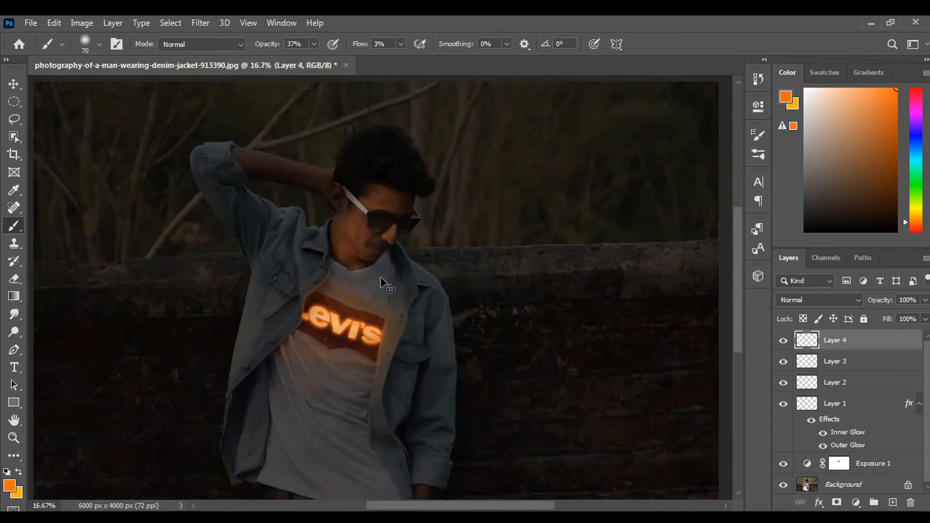
key("ctrl+plus")
left_click_drag(400, 336, 392, 260)
key("ctrl+minus")
key("ctrl+minus")
key("ctrl+plus")
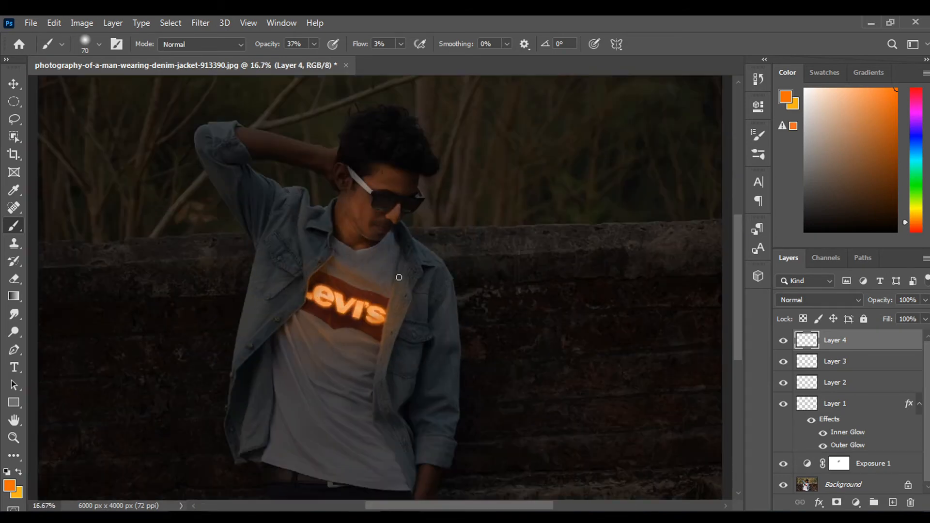
left_click_drag(412, 289, 416, 265)
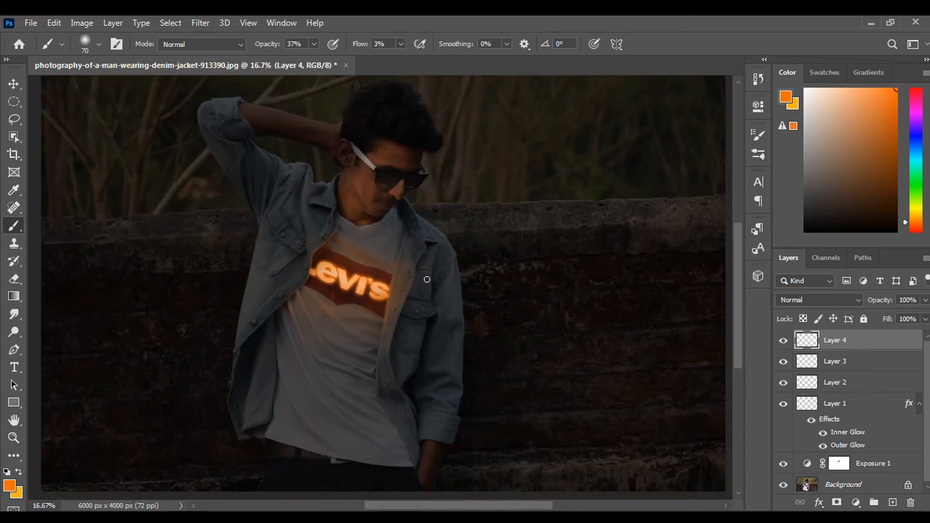
key("ctrl+minus")
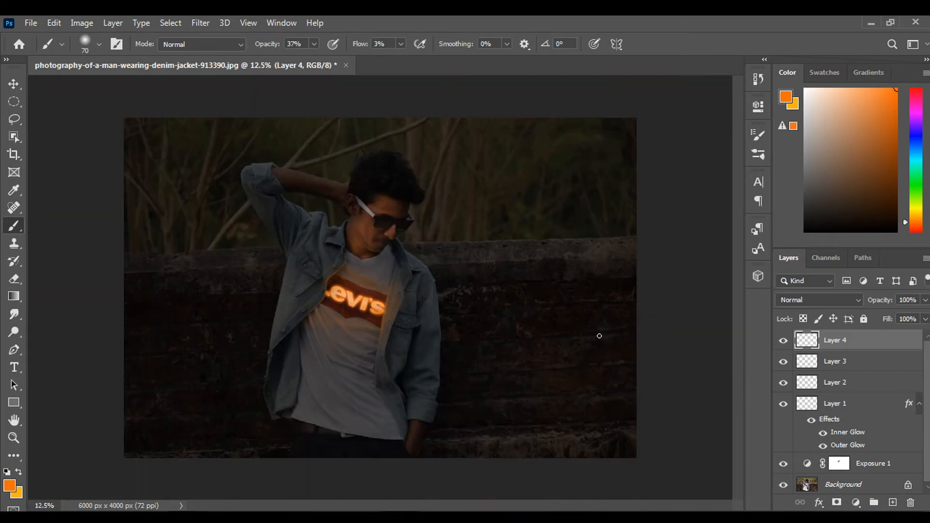
scroll(602, 332, "up", 1)
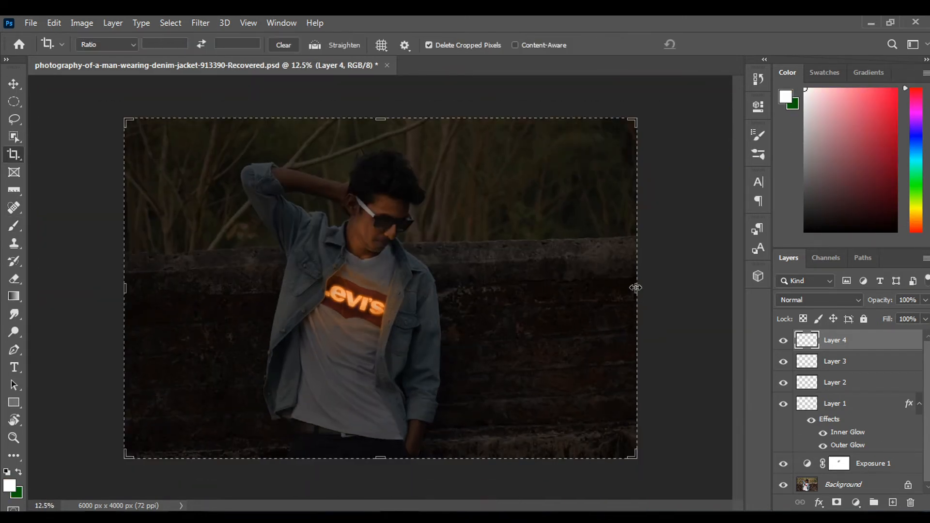
Crop both sides of the photo to a portrait format of 3392 px x 4000 px around the man
left_click_drag(633, 289, 565, 289)
left_click_drag(196, 289, 234, 288)
key("Return")
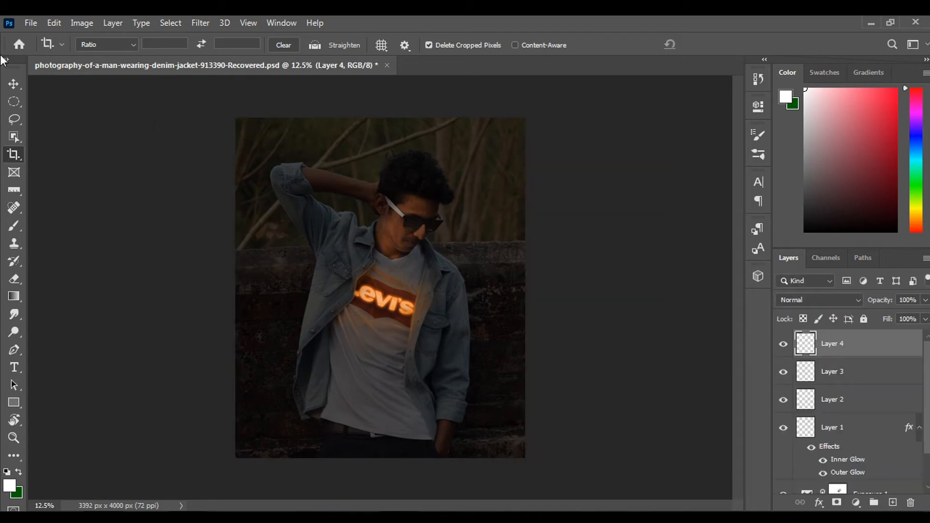
left_click(13, 84)
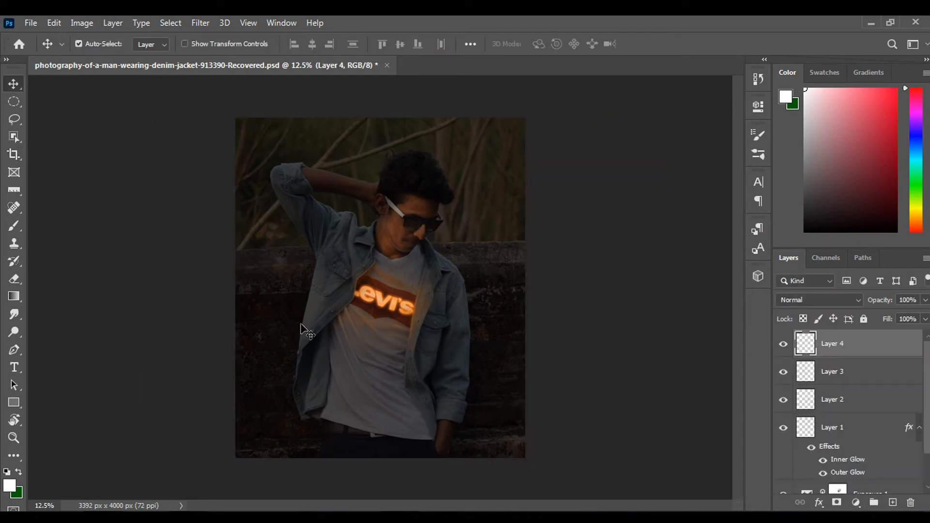
Choose a soft round brush, undo the white test spot on Layer 4, and enlarge the brush to 2100 px
key("b")
right_click(365, 266)
left_click(424, 403)
left_click(228, 162)
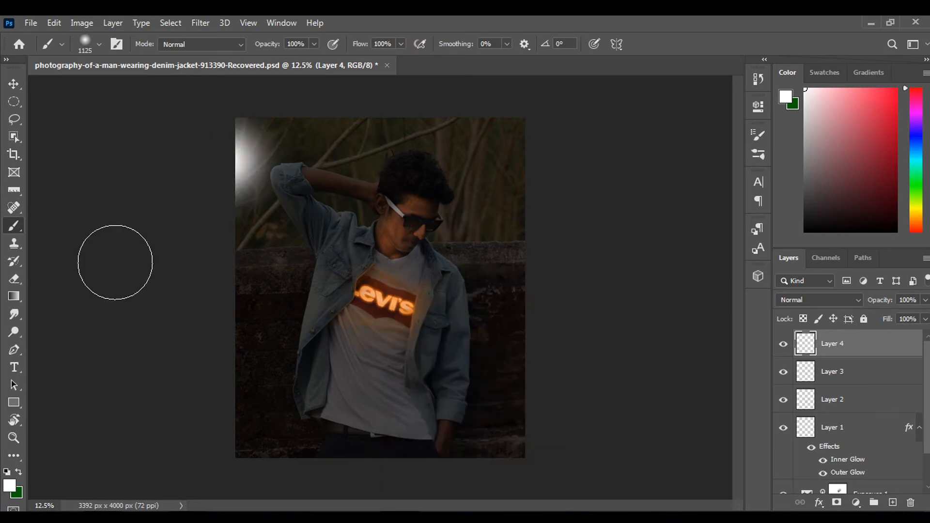
key("ctrl+z")
key("bracketright")
key("bracketright")
key("bracketright")
key("bracketright")
key("bracketright")
key("bracketright")
key("bracketright")
key("bracketright")
key("bracketright")
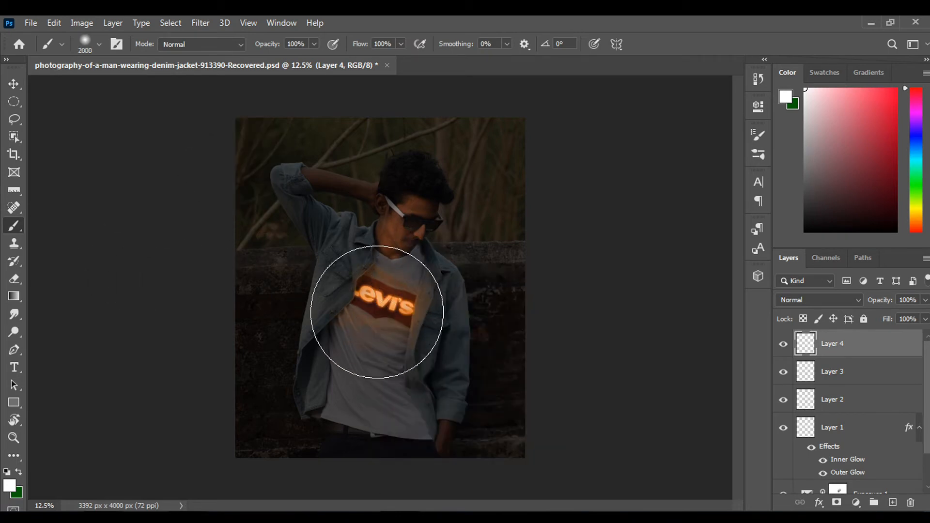
key("bracketright")
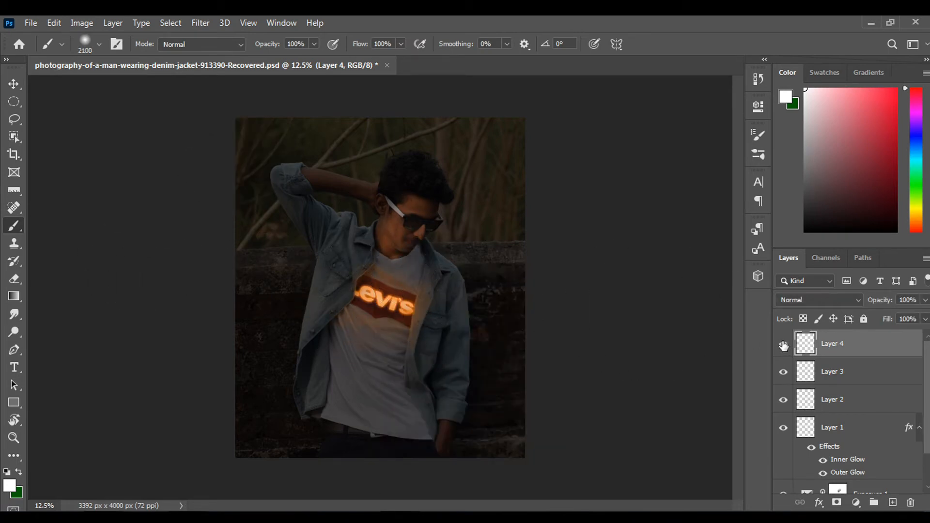
Add a new layer, paint a single bright orange glow spot on it, and move the glow to the photo's left edge
left_click(893, 504)
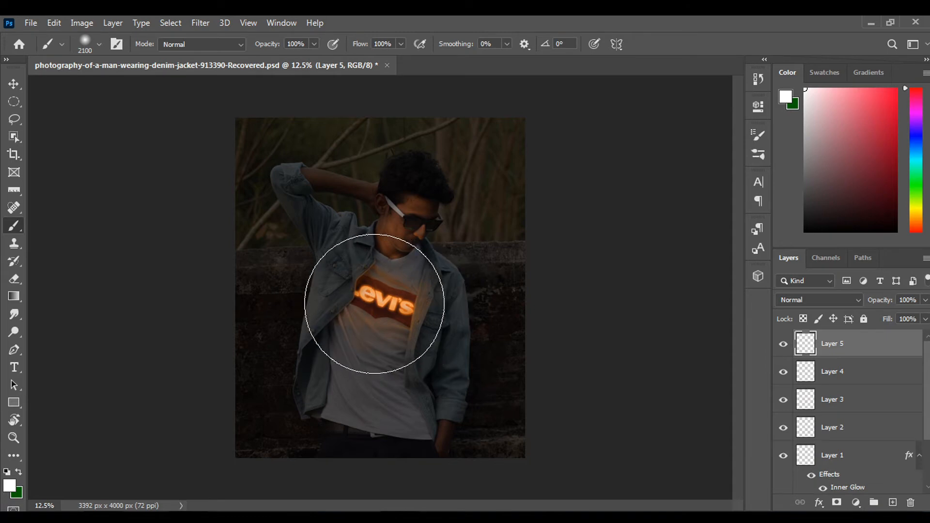
left_click(398, 307, "alt")
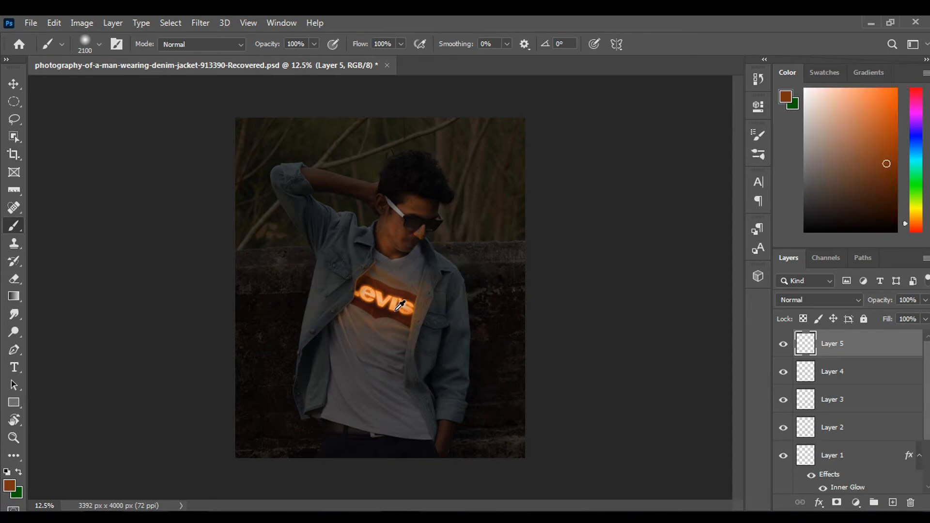
left_click(896, 89)
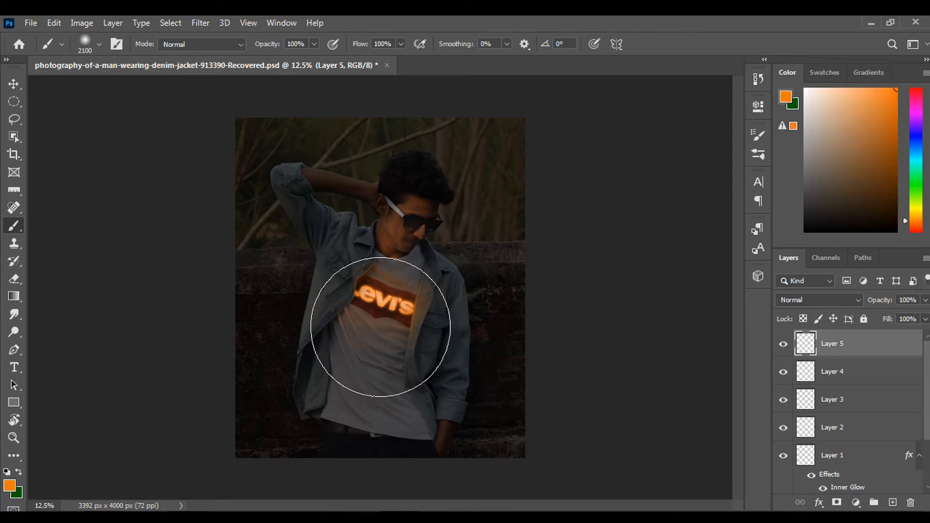
left_click(380, 318)
key("v")
mouse_move(347, 328)
left_mouse_down()
mouse_move(213, 338)
mouse_move(201, 325)
left_mouse_up()
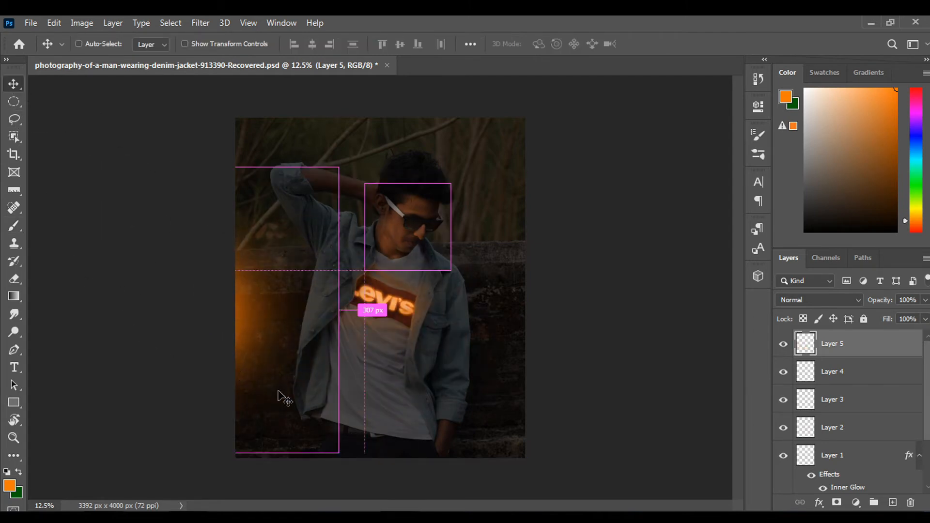
Enlarge the orange glow to about 120% width and 147% height, rotate it about -2.5°, and change Layer 5's blending mode
key("ctrl+t")
left_click_drag(192, 454, 193, 520)
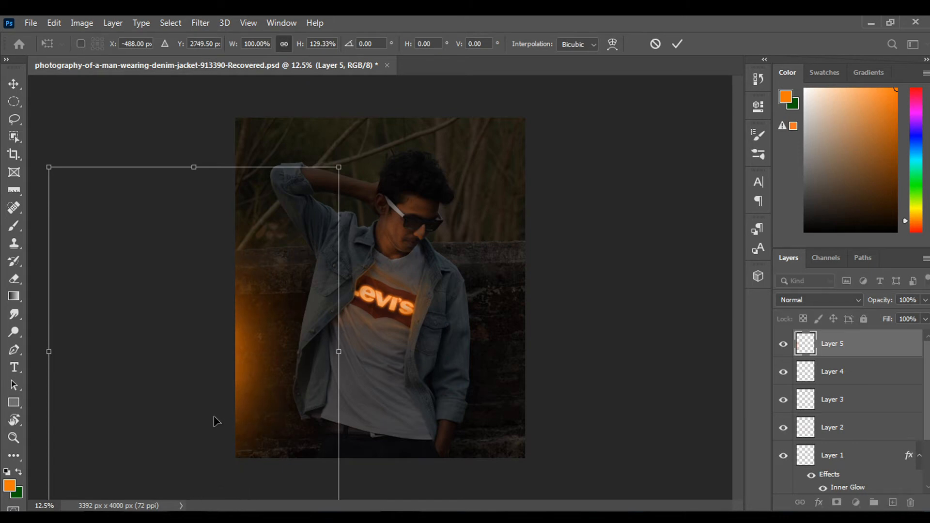
left_click_drag(339, 167, 399, 116)
left_click_drag(225, 347, 171, 353)
left_click_drag(391, 369, 390, 359)
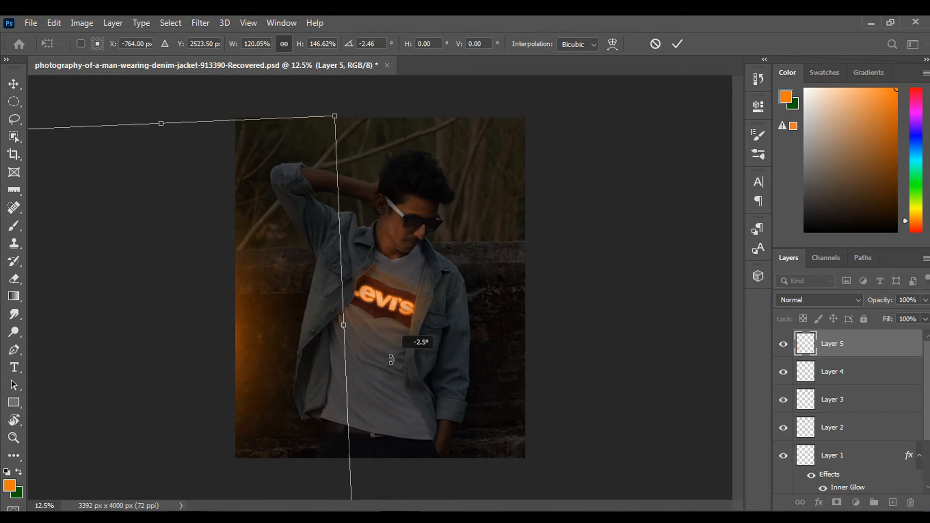
left_click_drag(246, 387, 249, 380)
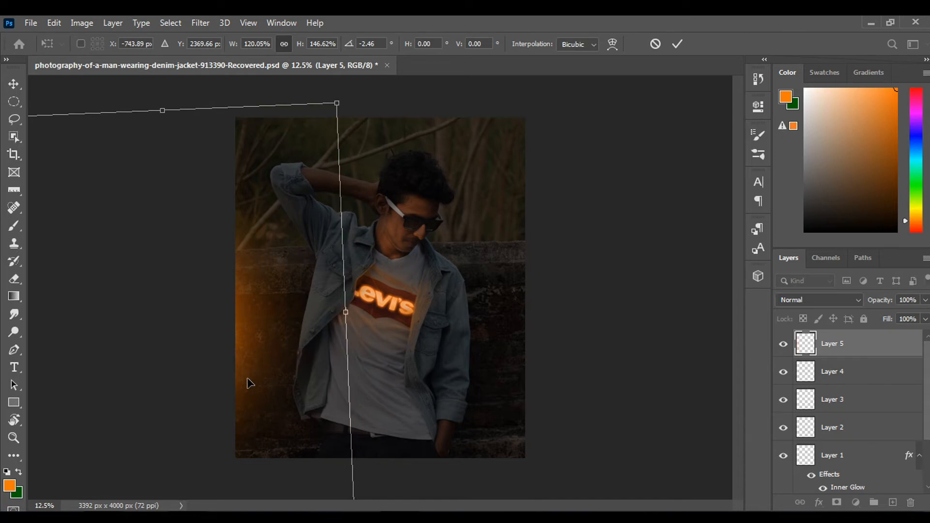
key("Return")
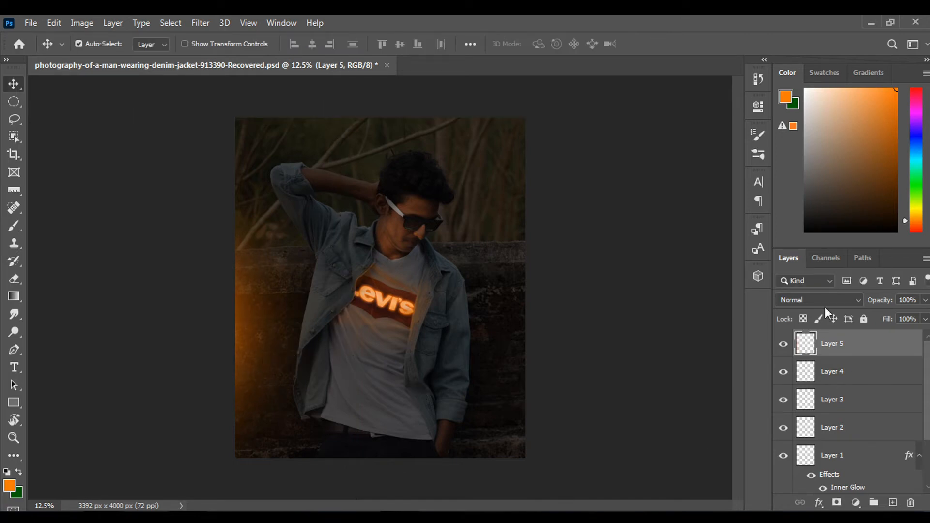
left_click(826, 305)
left_click(809, 285)
Add a new layer, paint a single bright blue glow spot on it, and move the glow to the photo's right edge
left_click(893, 502)
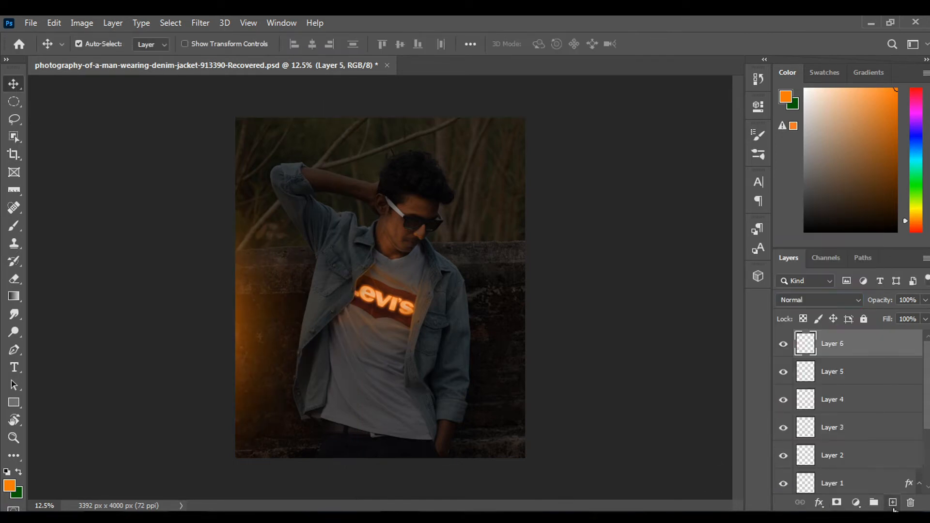
left_click(920, 151)
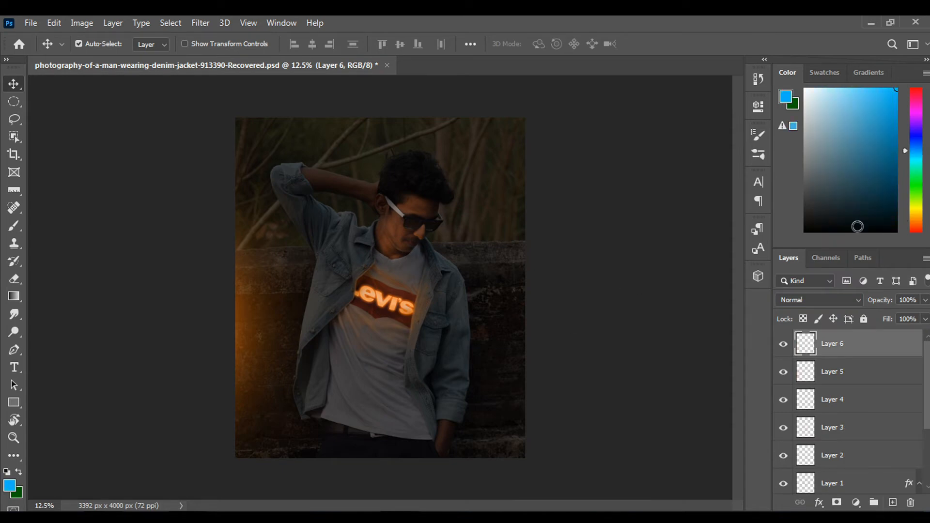
left_click(913, 147)
left_click(913, 149)
left_click(384, 325)
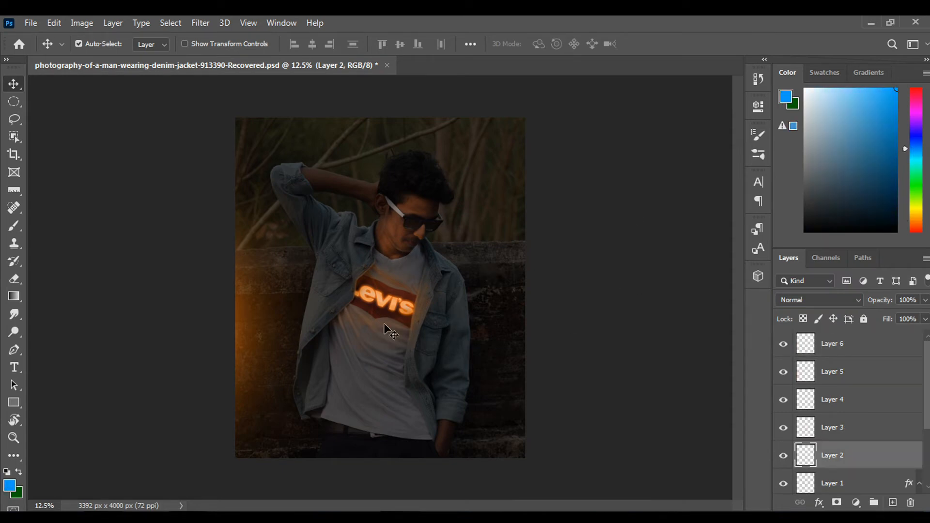
left_click(874, 351)
key("b")
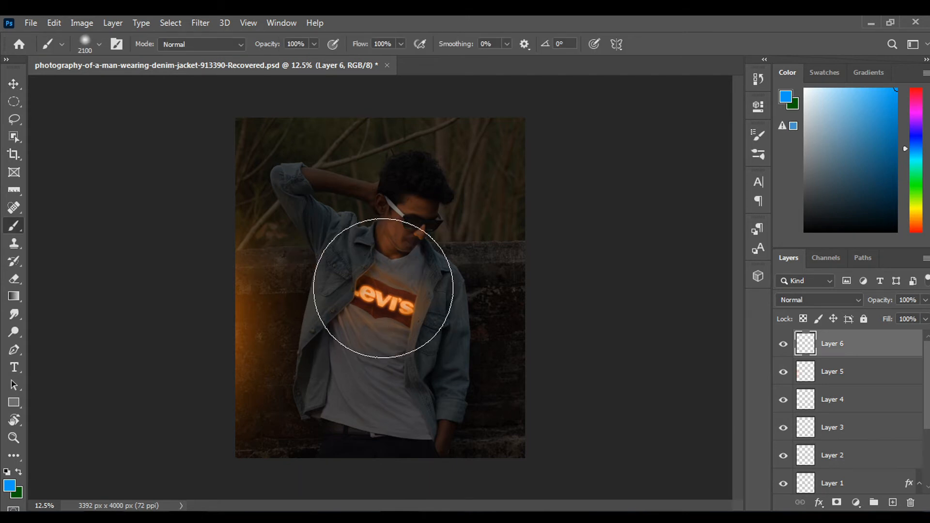
left_click(373, 295)
left_click(14, 84)
left_click_drag(409, 311, 586, 376)
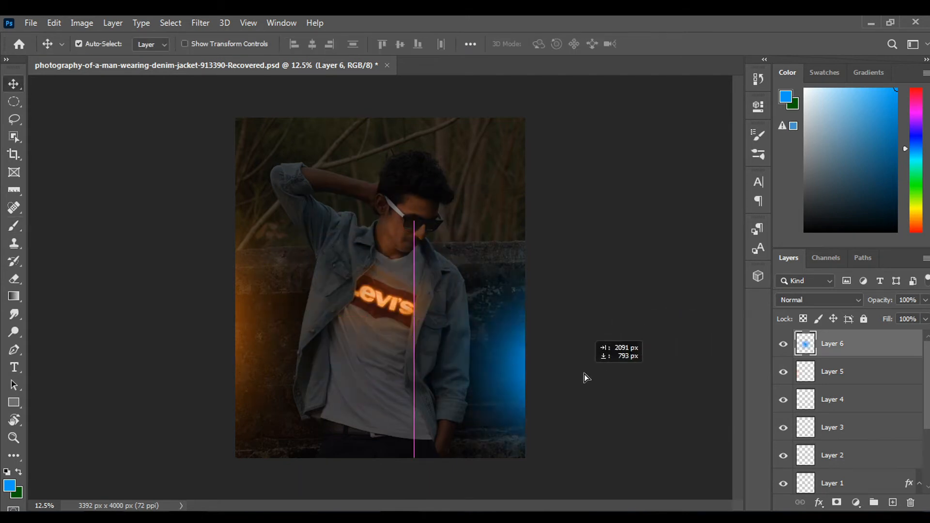
Enlarge the blue glow on Layer 6 to about 117% width and 135% height and reposition it along the photo's right edge
key("ctrl+t")
left_click_drag(415, 218, 364, 118)
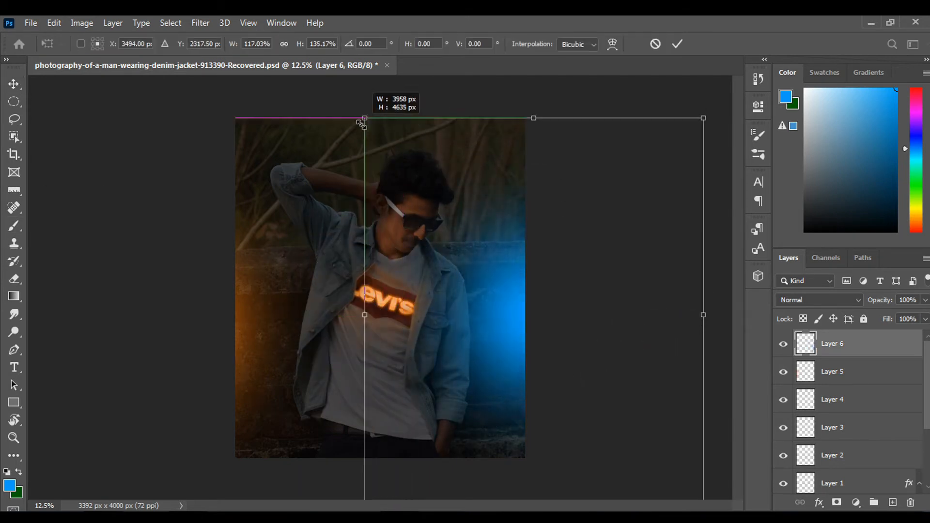
left_click_drag(528, 271, 573, 307)
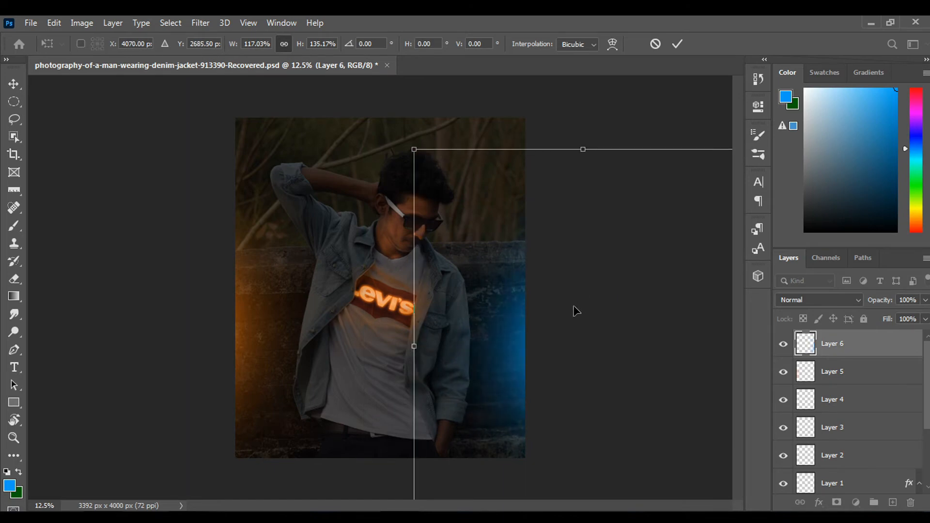
left_click_drag(528, 344, 506, 346)
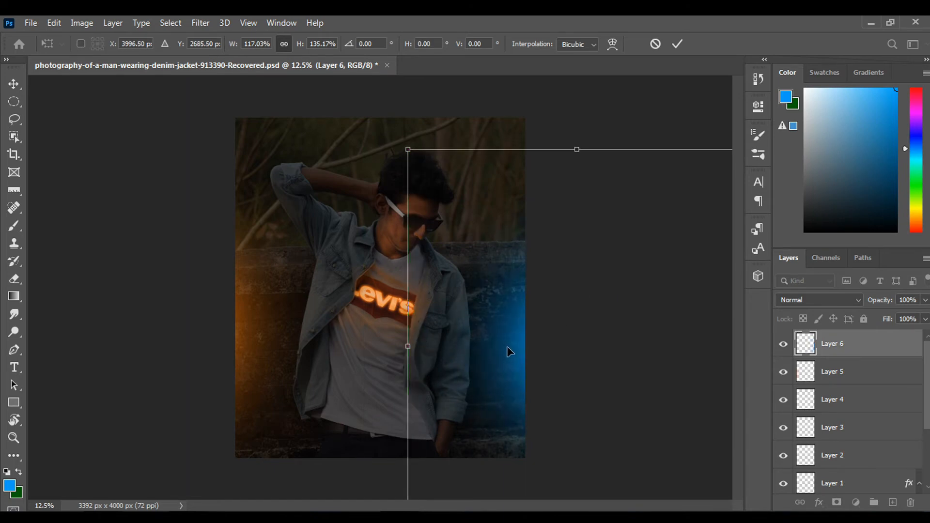
key("Return")
mouse_move(527, 380)
left_mouse_down()
mouse_move(527, 398)
mouse_move(511, 385)
left_mouse_up()
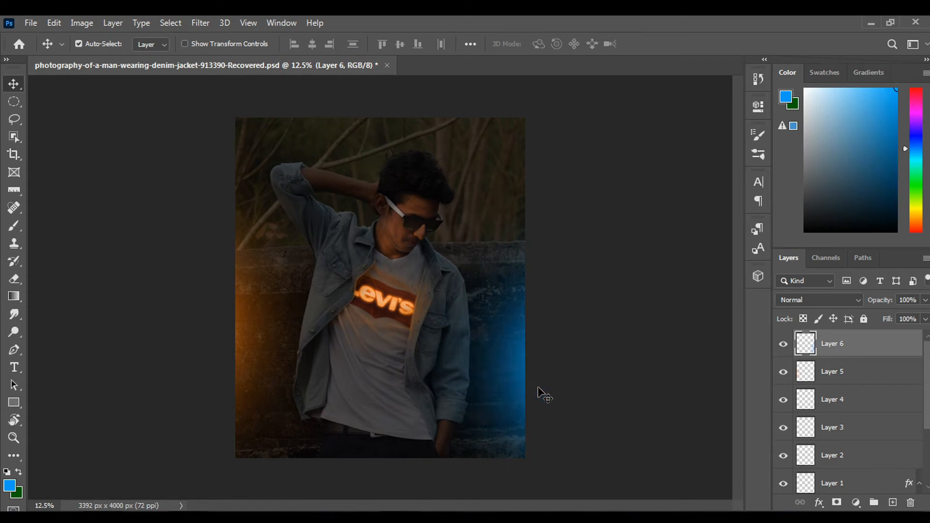
left_click_drag(494, 370, 496, 371)
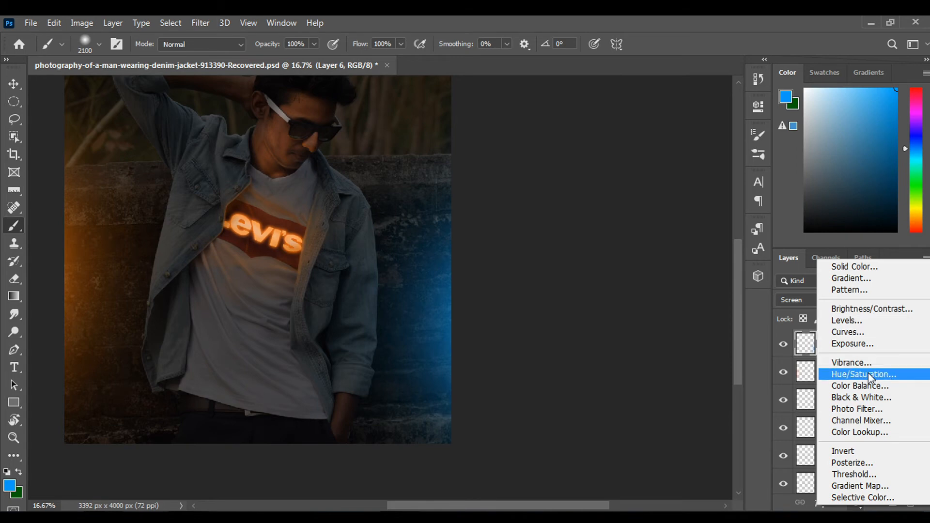
Add a colorized Hue/Saturation adjustment layer with hue 203, saturation 100 and lightness +17, and invert its mask to black
left_click(868, 373)
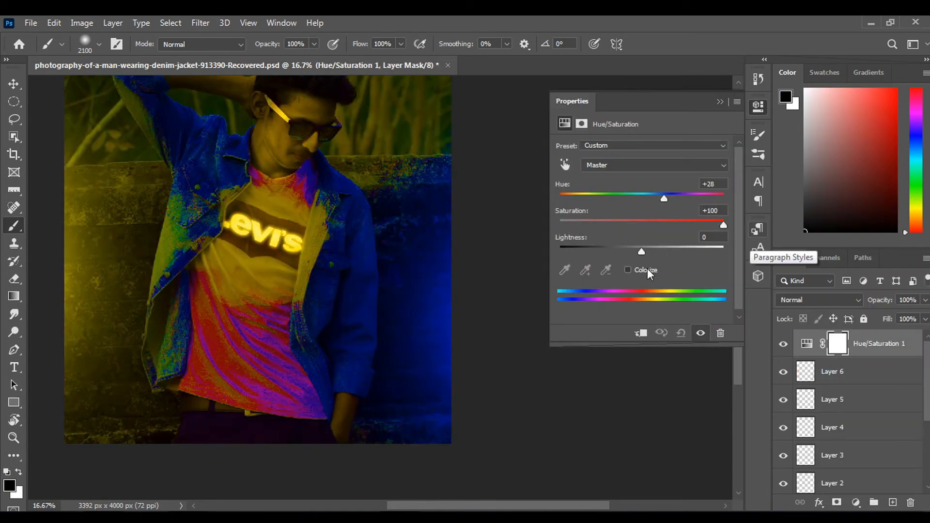
left_click(647, 268)
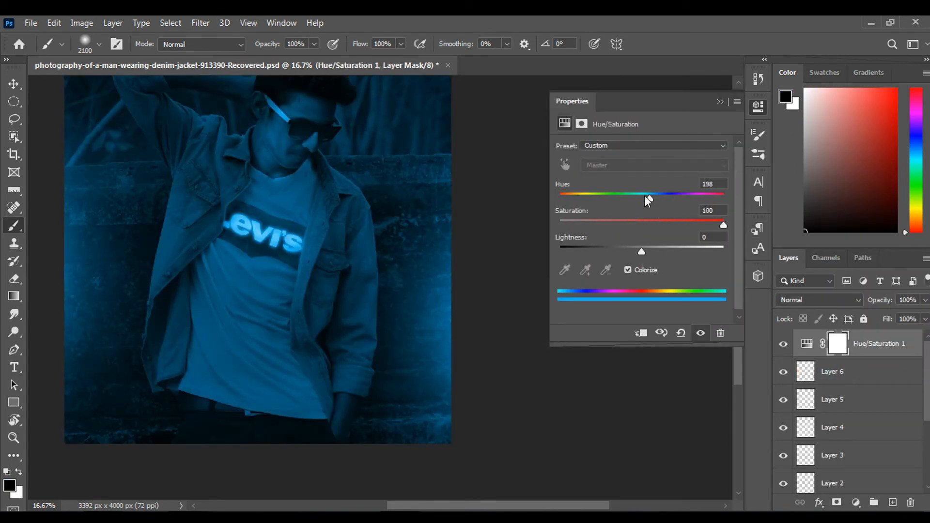
left_click_drag(645, 196, 653, 194)
left_click(784, 344)
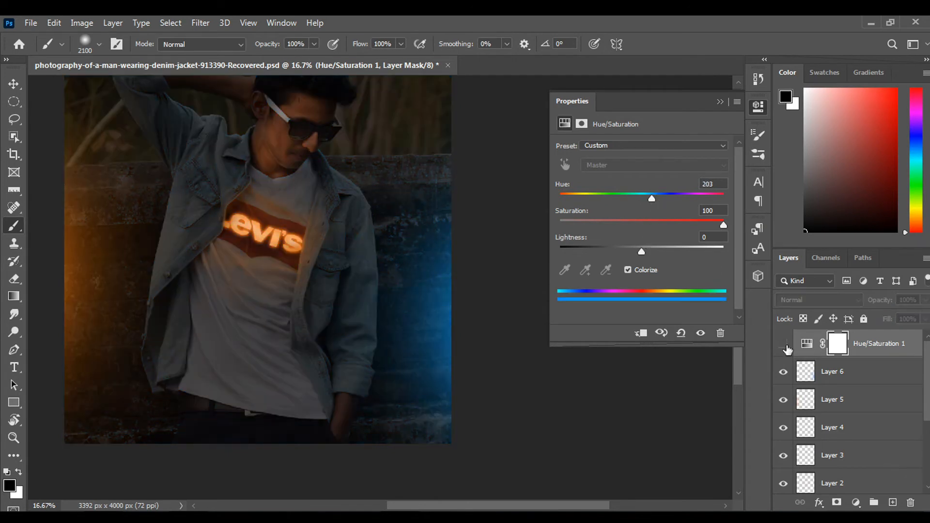
left_click(784, 344)
left_click(806, 343)
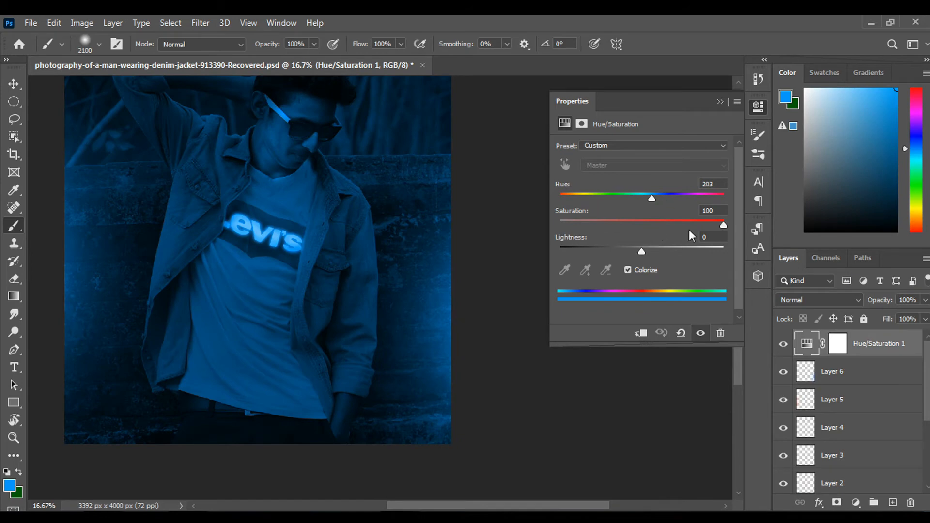
left_click_drag(642, 251, 656, 252)
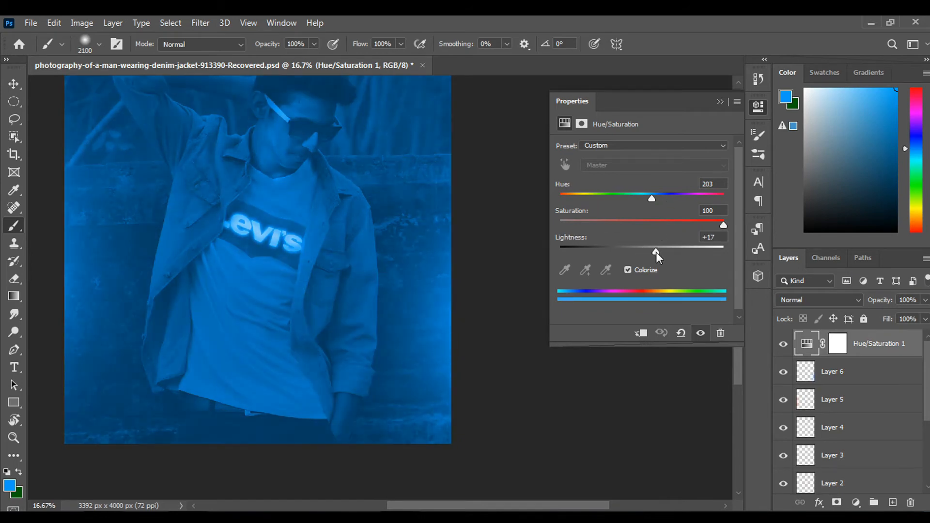
left_click(721, 102)
left_click(838, 343)
key("ctrl+i")
Paint white on the adjustment mask with a 60 px brush along the outer edge of the sleeve, cuff and wrist facing the blue glow
scroll(368, 337, "up", 3)
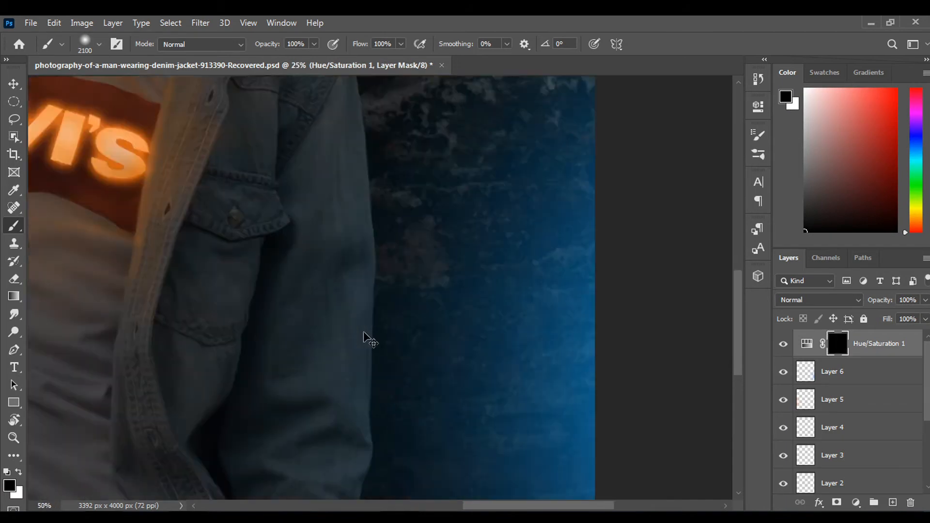
scroll(368, 337, "up", 1)
mouse_move(376, 334)
left_mouse_down()
mouse_move(392, 413)
mouse_move(391, 490)
left_mouse_up()
key("bracketleft")
key("bracketleft")
key("bracketleft")
key("bracketleft")
key("bracketleft")
key("bracketleft")
key("bracketleft")
key("bracketleft")
key("bracketleft")
key("bracketleft")
key("bracketleft")
key("bracketleft")
key("bracketleft")
key("bracketleft")
key("bracketleft")
key("bracketleft")
key("bracketleft")
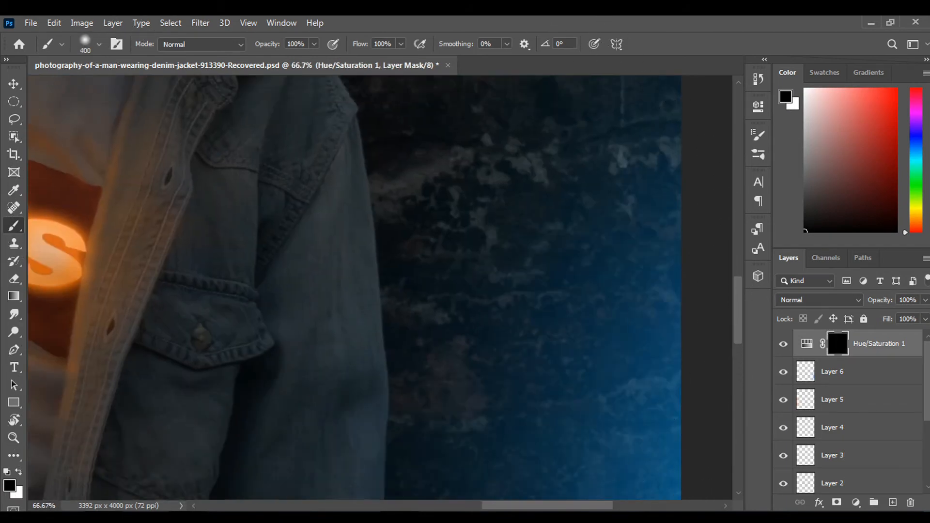
key("bracketleft")
key("bracketleft")
key("bracketleft")
key("bracketleft")
key("bracketleft")
key("bracketleft")
key("bracketleft")
key("bracketleft")
key("bracketleft")
key("x")
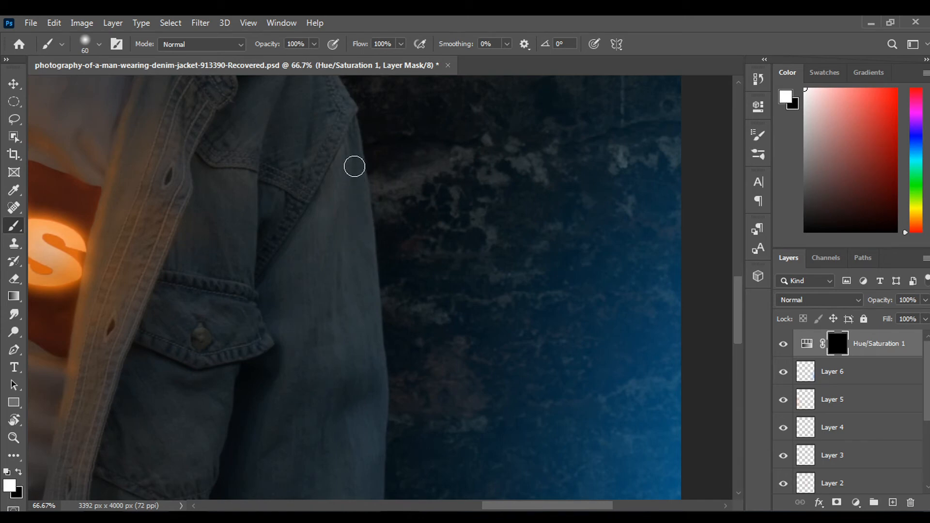
mouse_move(355, 166)
left_mouse_down()
mouse_move(364, 247)
mouse_move(354, 175)
left_mouse_up()
left_click_drag(355, 175, 361, 261)
left_click_drag(363, 276, 353, 239)
left_click_drag(353, 239, 358, 310)
left_click_drag(354, 342, 357, 274)
mouse_move(360, 239)
left_mouse_down()
mouse_move(356, 353)
mouse_move(352, 274)
left_mouse_up()
left_click_drag(354, 273, 355, 371)
mouse_move(355, 371)
left_mouse_down()
mouse_move(342, 251)
mouse_move(344, 276)
mouse_move(316, 354)
mouse_move(332, 378)
mouse_move(325, 426)
left_mouse_up()
left_click_drag(320, 504, 313, 381)
mouse_move(314, 301)
left_mouse_down()
mouse_move(312, 336)
mouse_move(295, 347)
left_mouse_up()
mouse_move(276, 383)
left_mouse_down()
mouse_move(288, 270)
mouse_move(237, 429)
left_mouse_up()
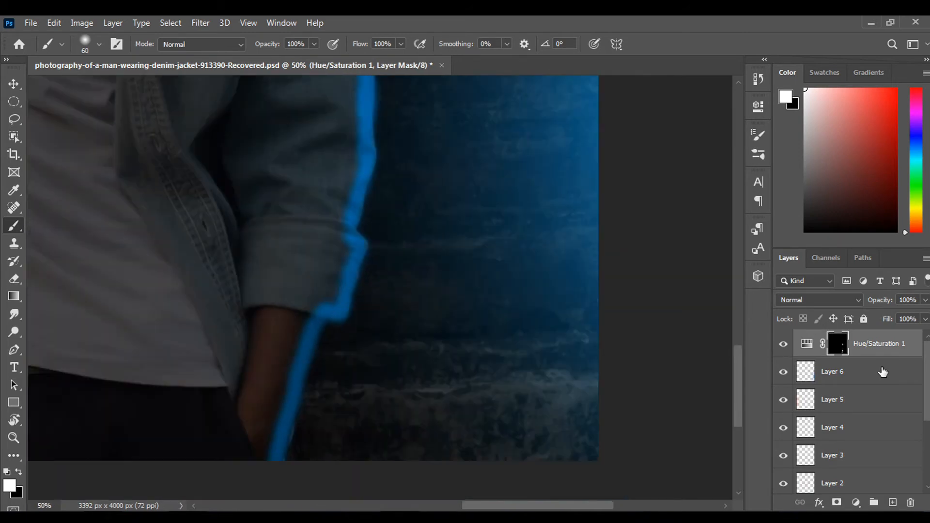
Set the Hue/Saturation layer's blending mode to Screen and soften the inner side of the blue sleeve and wrist edge with a black brush
left_click(824, 299)
left_click(809, 284)
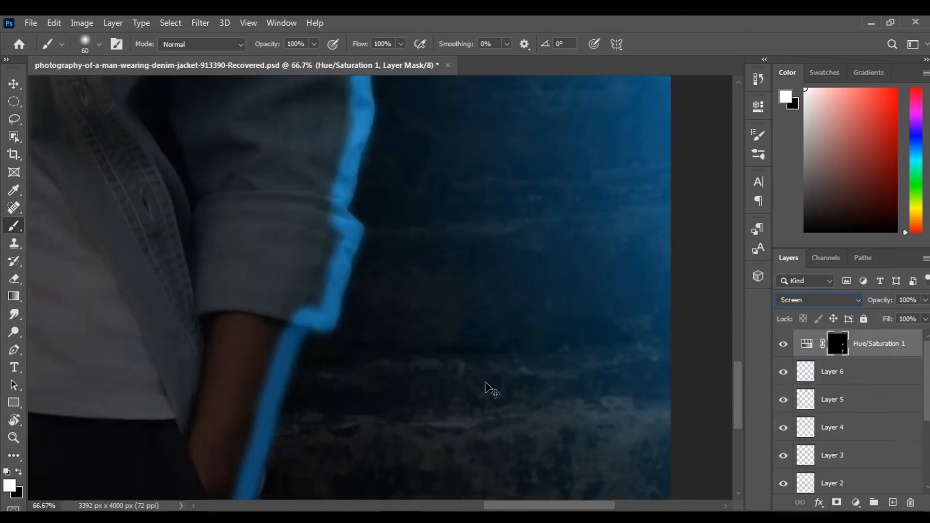
scroll(489, 388, "down", 4)
scroll(482, 307, "up", 3)
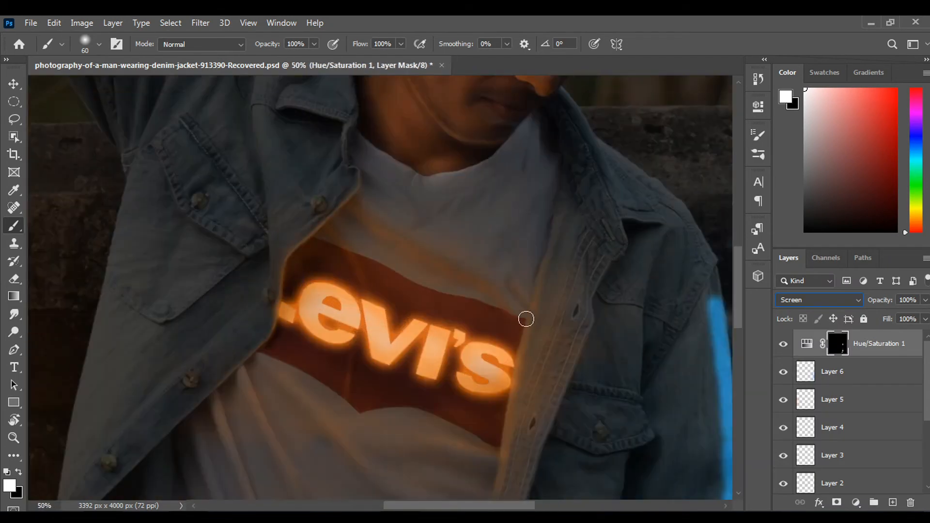
left_click_drag(584, 396, 332, 250)
key("]")
key("x")
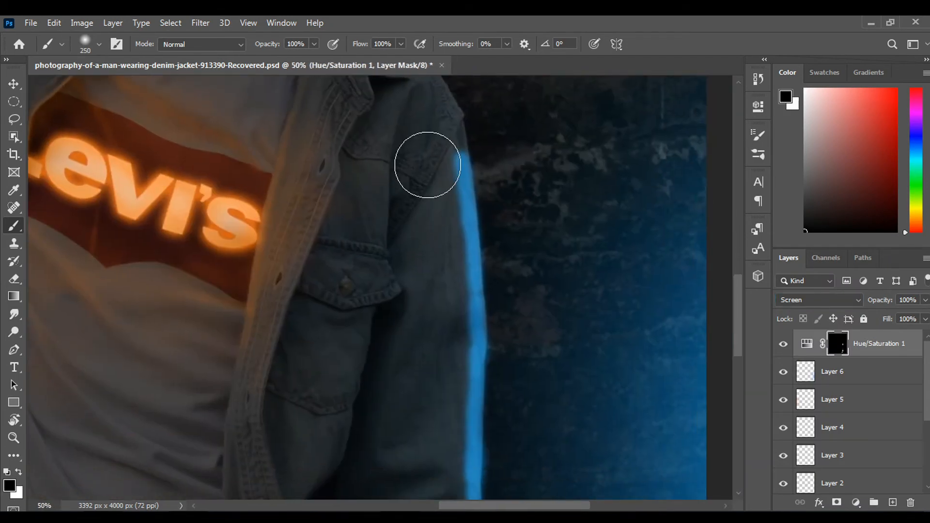
mouse_move(420, 186)
left_mouse_down()
mouse_move(438, 297)
mouse_move(429, 239)
mouse_move(428, 281)
left_mouse_up()
scroll(429, 262, "down", 1)
left_click_drag(430, 242, 439, 408)
scroll(403, 309, "down", 2)
mouse_move(424, 348)
left_mouse_down()
mouse_move(398, 428)
mouse_move(409, 269)
left_mouse_up()
mouse_move(442, 242)
left_mouse_down()
mouse_move(395, 378)
mouse_move(401, 291)
mouse_move(345, 432)
mouse_move(360, 409)
mouse_move(324, 400)
left_mouse_up()
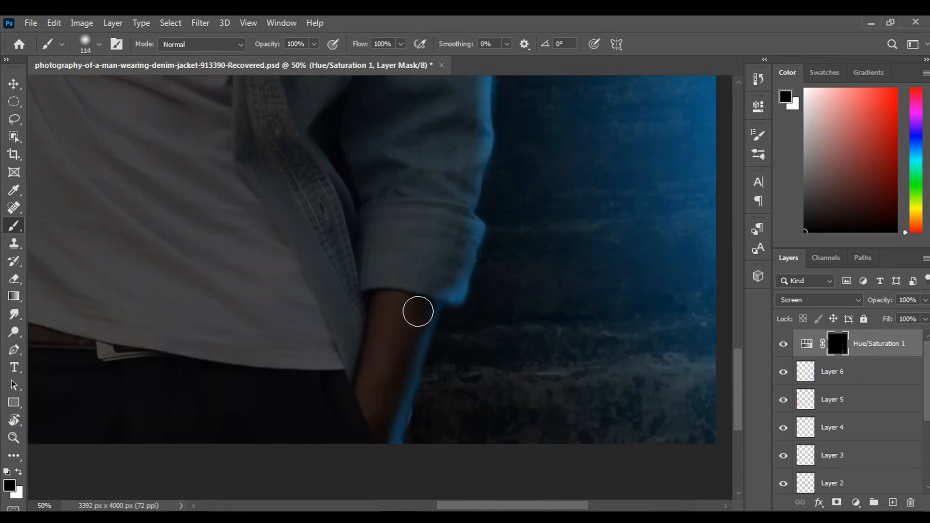
left_click_drag(446, 282, 471, 221)
Examine the blue rim light on the sleeve and wrist up close and in the whole photo
scroll(426, 270, "up", 10)
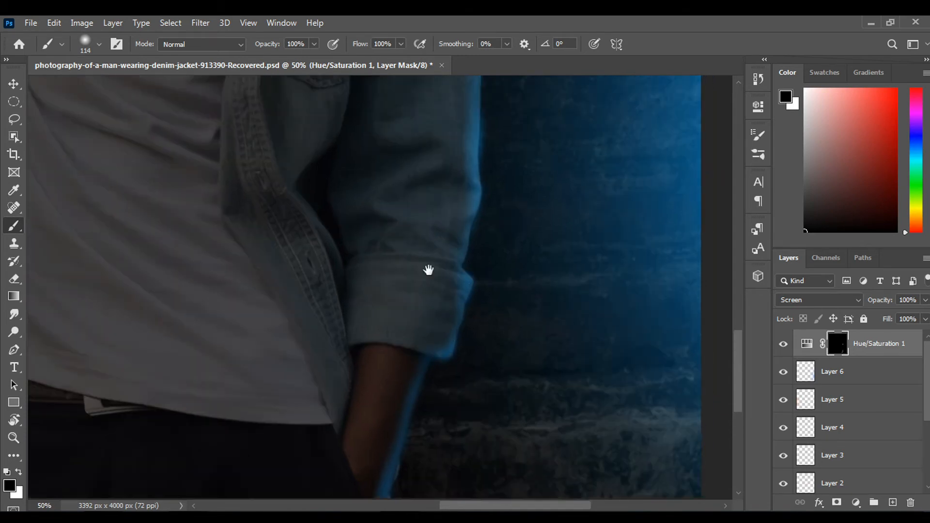
scroll(409, 295, "right", 2)
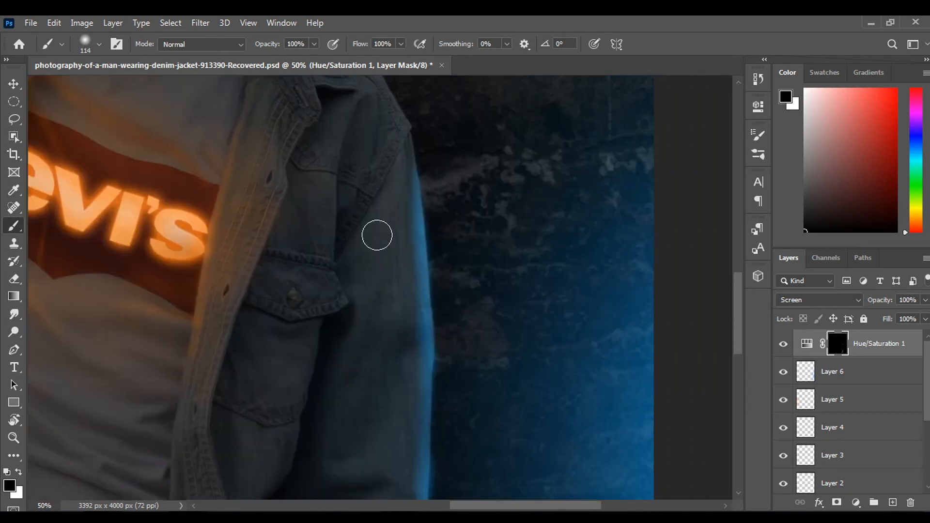
key("ctrl+minus")
key("ctrl+minus")
key("ctrl+minus")
key("ctrl+minus")
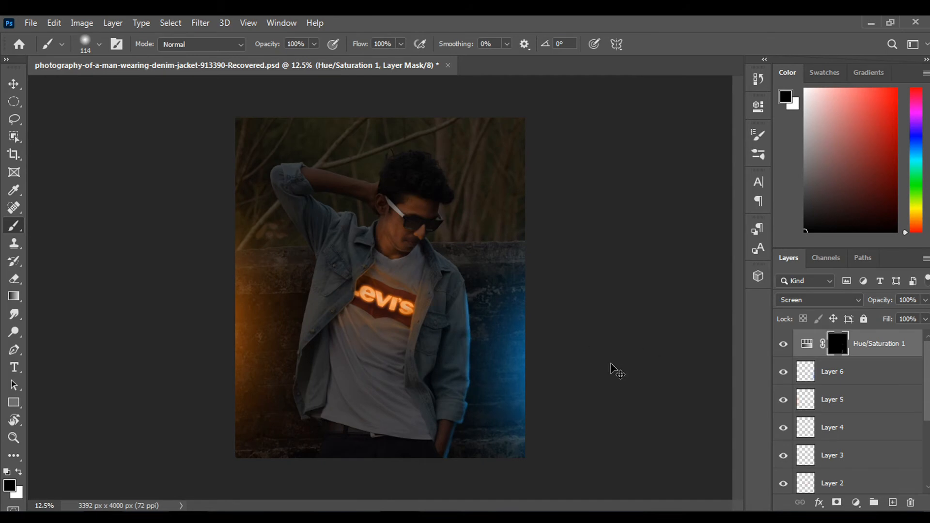
key("ctrl+plus")
key("ctrl+plus")
key("ctrl+plus")
left_click_drag(512, 431, 499, 96)
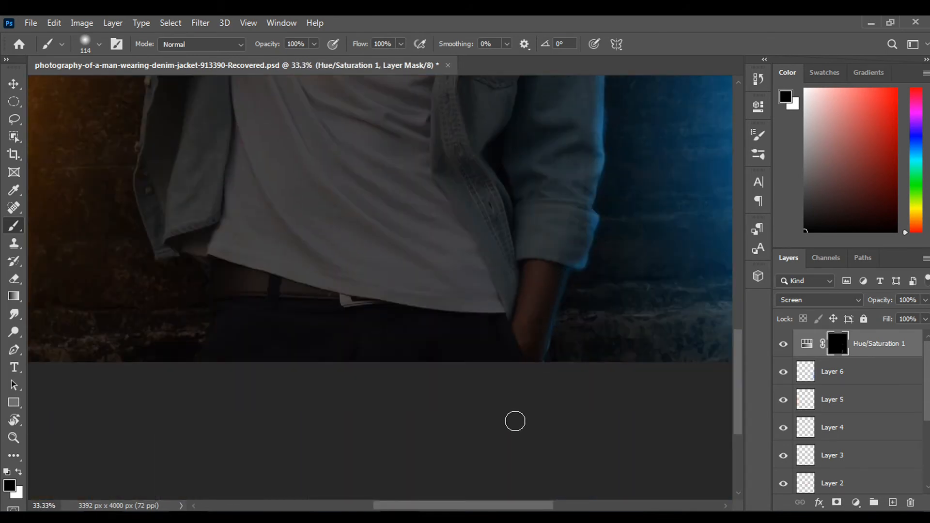
key("ctrl+minus")
key("ctrl+minus")
key("ctrl+minus")
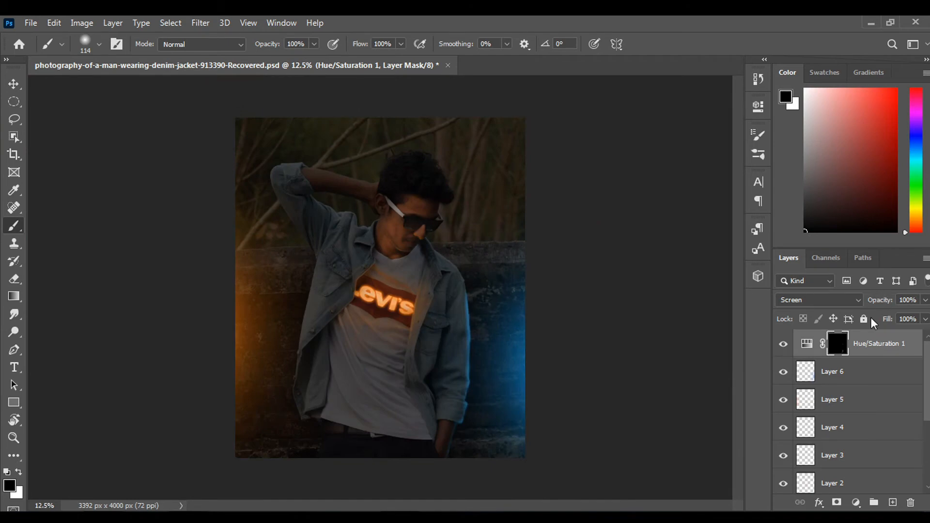
Lower the Hue/Saturation adjustment's saturation to about 72 and slightly reduce its lightness
double_click(805, 344)
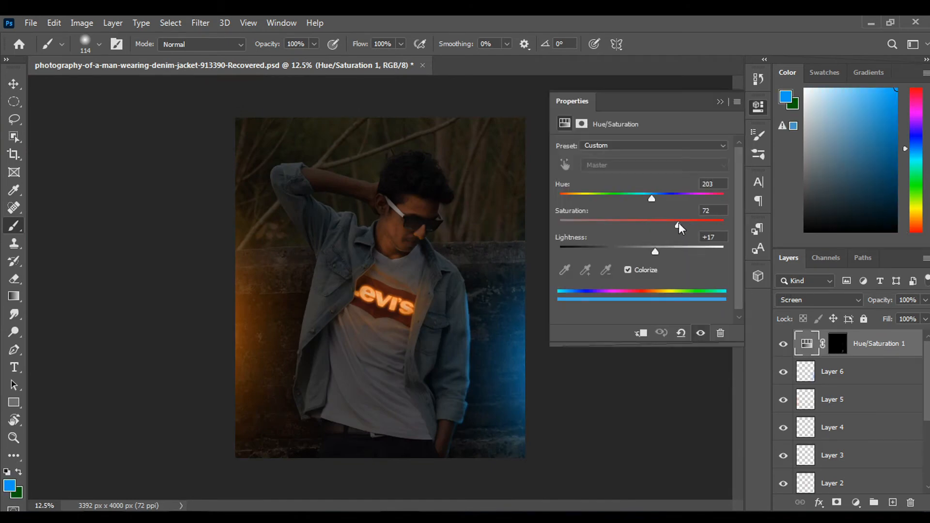
left_click_drag(655, 251, 651, 251)
left_click(719, 102)
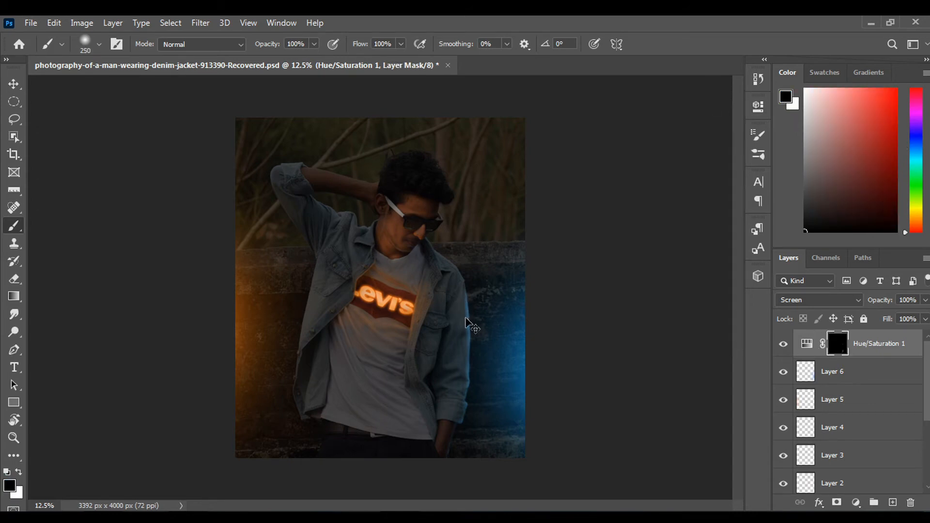
Paint faint blue highlights on the jacket front's edge beside the sleeve, using a 35 px white brush at 12% flow on the mask
key("ctrl+plus")
key("ctrl+plus")
key("ctrl+plus")
left_click_drag(549, 489, 480, 238)
key("ctrl+plus")
key("ctrl+plus")
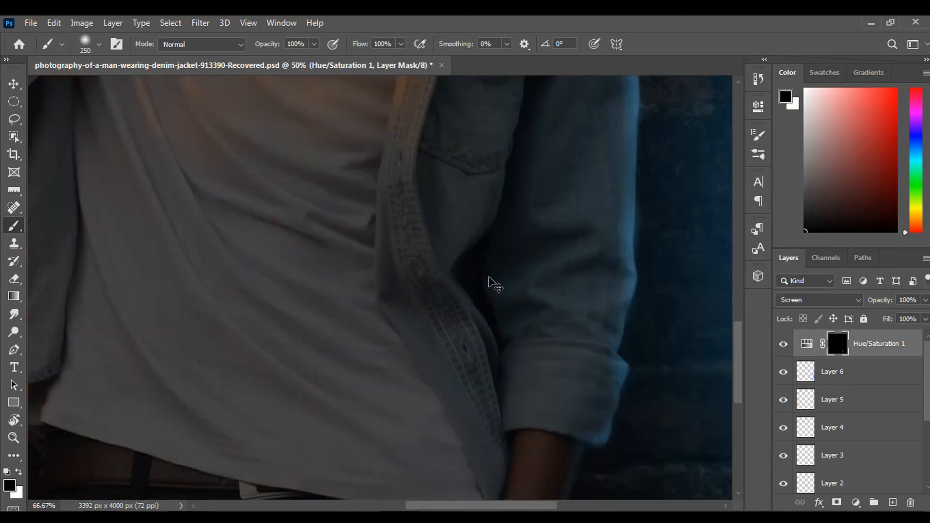
left_click_drag(518, 116, 481, 266)
key("ctrl+plus")
mouse_move(534, 282)
left_mouse_down()
mouse_move(512, 341)
mouse_move(459, 222)
left_mouse_up()
key("bracketleft")
key("bracketleft")
key("bracketleft")
key("bracketleft")
key("bracketleft")
key("bracketleft")
key("bracketleft")
key("bracketleft")
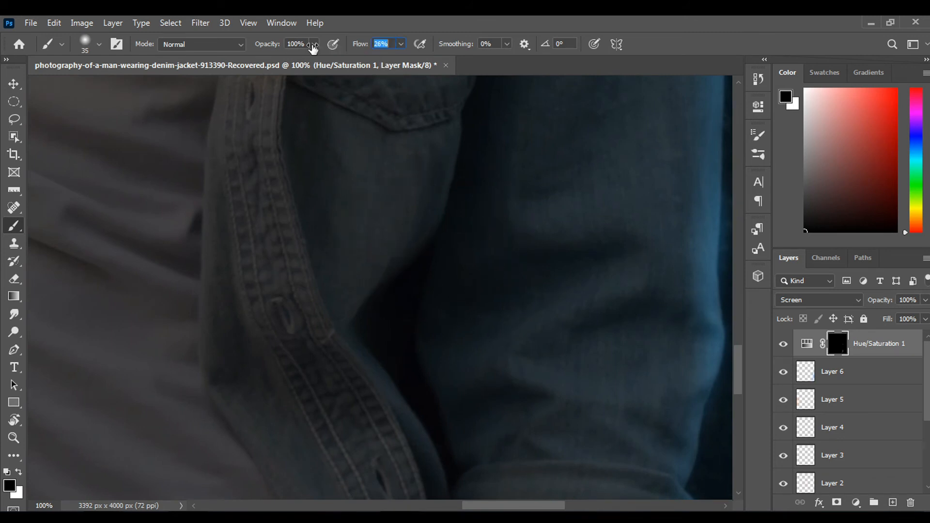
type("12")
key("Return")
key("x")
mouse_move(428, 268)
left_mouse_down()
mouse_move(386, 276)
mouse_move(352, 310)
mouse_move(353, 334)
mouse_move(407, 272)
left_mouse_up()
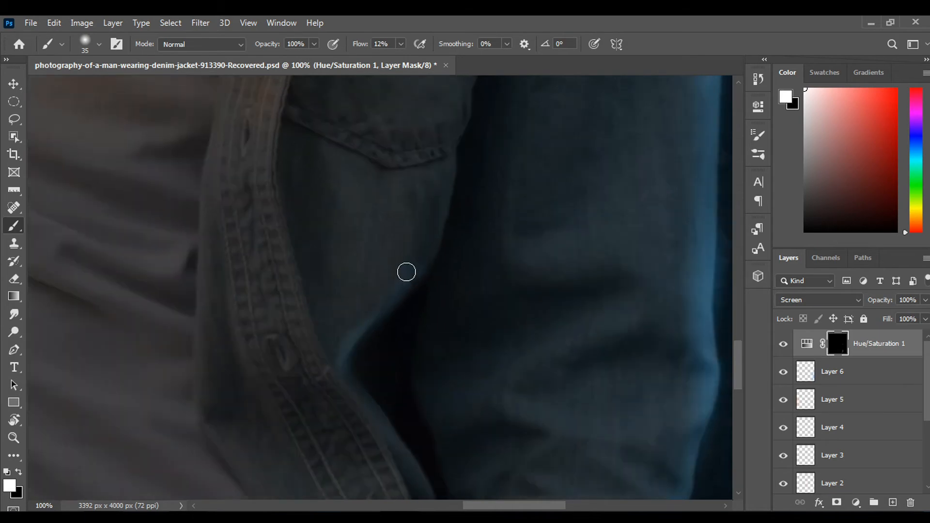
left_click_drag(435, 220, 395, 304)
left_click_drag(371, 412, 357, 285)
Paint thin blue highlights along the edges of the chest pocket and its flap with a smaller white brush
mouse_move(379, 119)
left_mouse_down()
mouse_move(374, 270)
mouse_move(334, 484)
left_mouse_up()
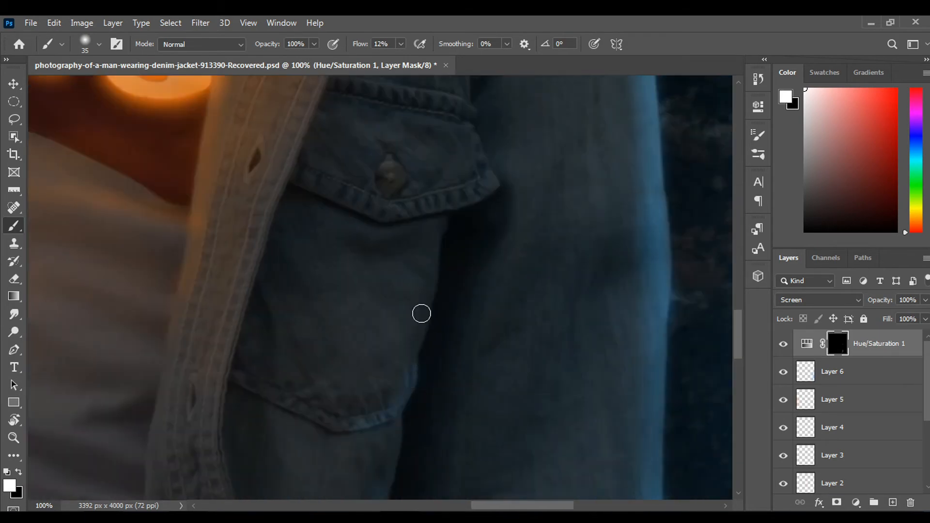
key("bracketleft")
key("bracketleft")
mouse_move(432, 189)
left_mouse_down()
mouse_move(406, 330)
mouse_move(341, 317)
left_mouse_up()
key("bracketleft")
left_click_drag(271, 126, 278, 253)
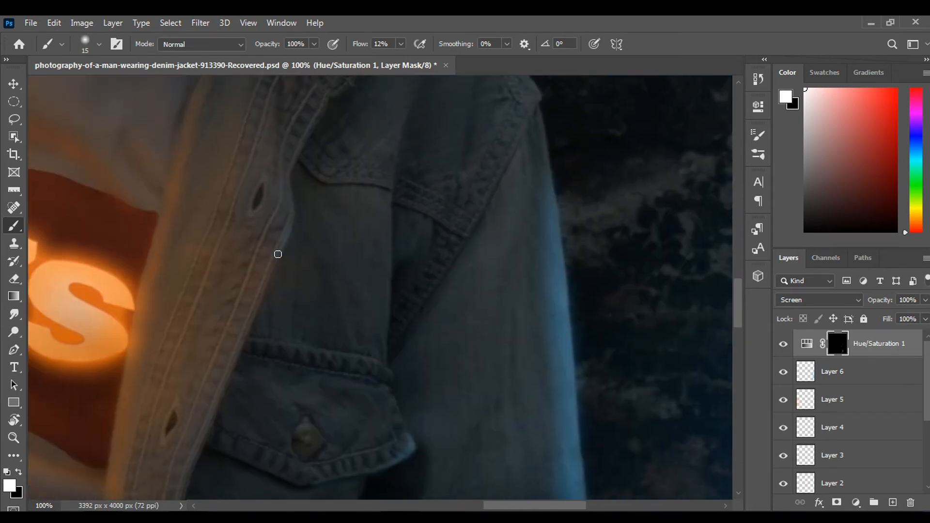
Paint a thin blue highlight along the jacket's button placket with a 15 px white brush
left_click_drag(200, 435, 245, 270)
left_click_drag(185, 467, 210, 278)
left_click_drag(239, 456, 206, 246)
left_click_drag(273, 417, 181, 224)
scroll(214, 322, "down", 5)
scroll(357, 269, "up", 5)
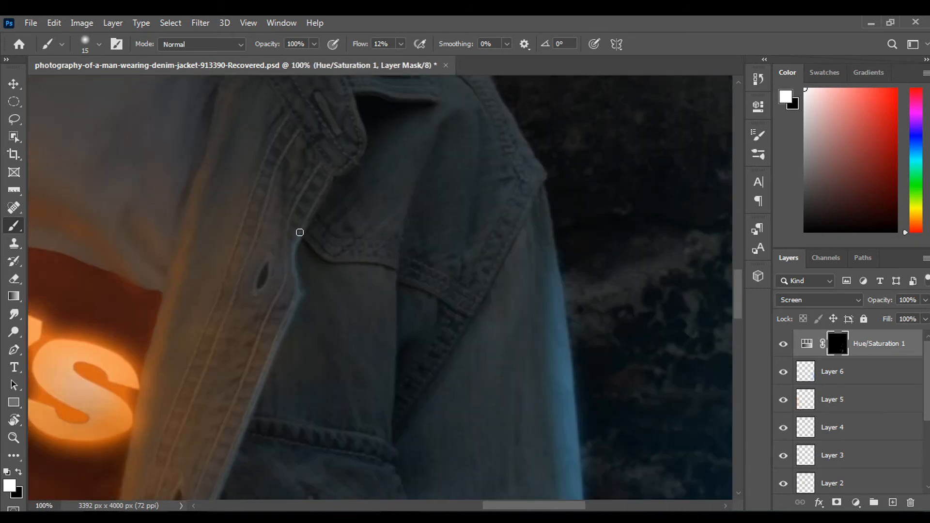
Paint a fine blue highlight around the jacket's collar tip and along the seam flap beside it
left_click(306, 280, "ctrl")
key("x")
key("x")
left_click_drag(312, 166, 313, 253)
left_click_drag(339, 146, 306, 329)
mouse_move(279, 435)
left_mouse_down()
mouse_move(384, 239)
mouse_move(539, 186)
left_mouse_up()
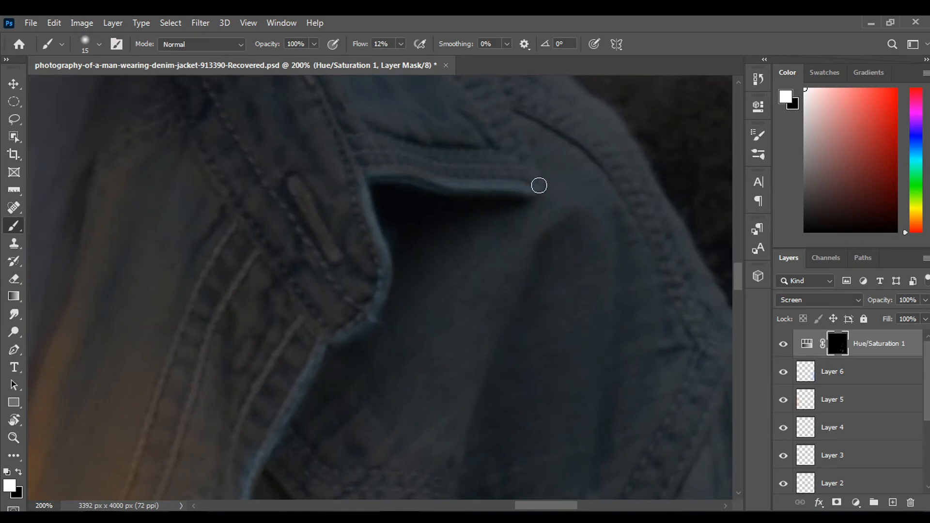
Paint a blue highlight down the jacket's front fold to the pocket flap at 23% flow and blend it with a 70 px black brush
key("bracketright")
key("ctrl+minus")
key("ctrl+minus")
key("ctrl+minus")
scroll(388, 401, "down", 3)
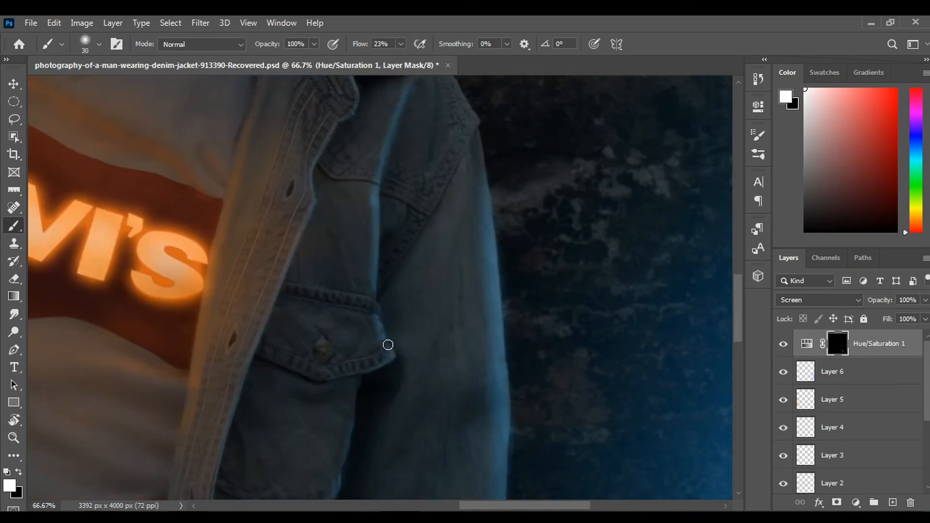
key("bracketright")
key("bracketright")
key("bracketright")
key("bracketright")
right_click(351, 335, "ctrl")
key("Escape")
key("x")
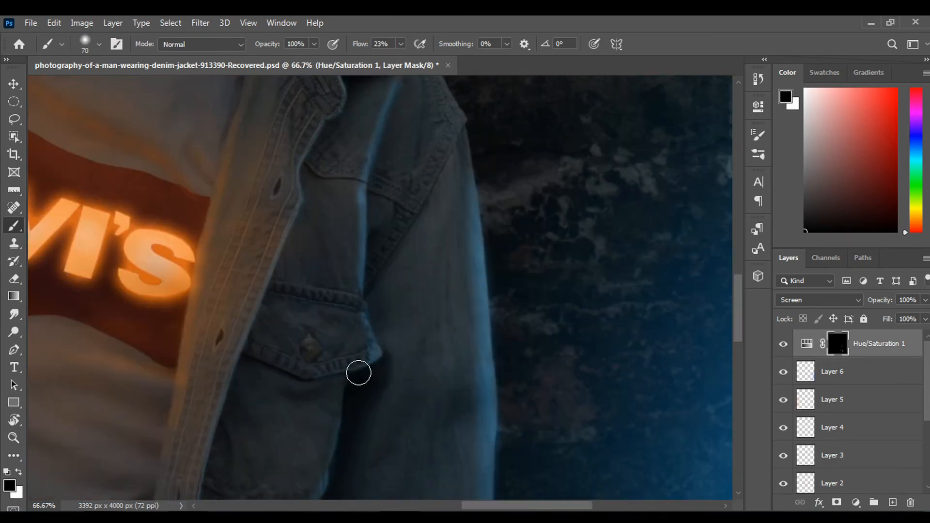
Paint a blue rim along the jacket's shoulder and collar in white on the mask, softening its inner side in black
key("ctrl+minus")
mouse_move(252, 199)
left_mouse_down()
mouse_move(525, 308)
mouse_move(180, 372)
left_mouse_up()
key("x")
key("bracketleft")
mouse_move(345, 290)
left_mouse_down()
mouse_move(327, 317)
mouse_move(323, 272)
mouse_move(333, 290)
left_mouse_up()
left_click_drag(334, 315, 266, 236)
key("x")
left_click_drag(283, 319, 298, 372)
key("bracketleft")
key("bracketleft")
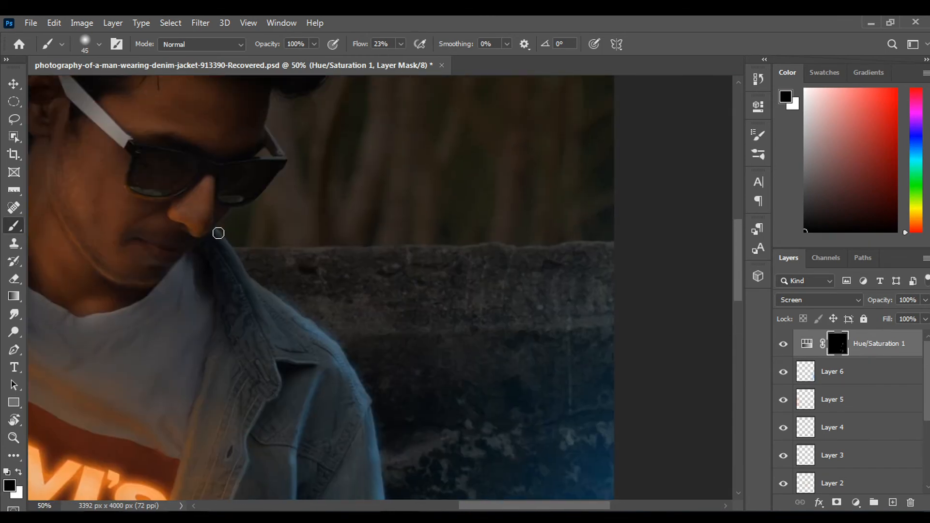
key("x")
scroll(274, 345, "down", 4)
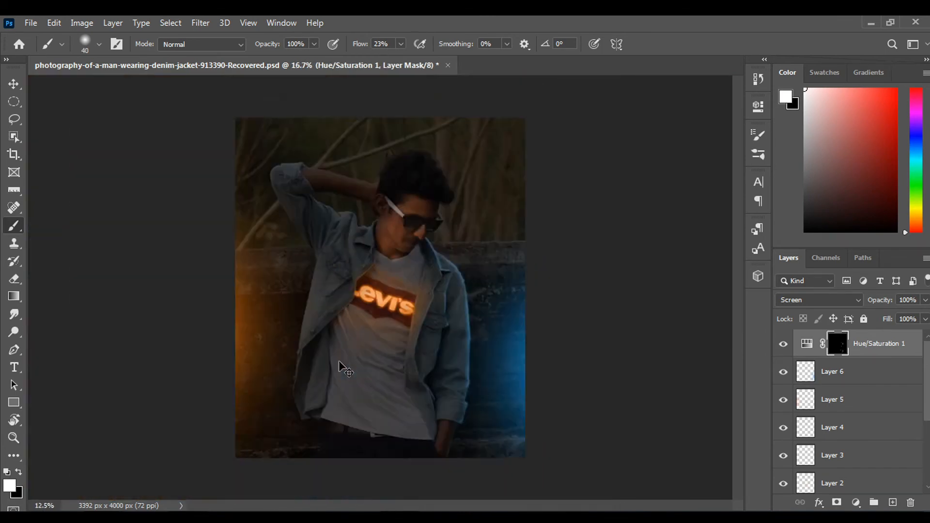
Trim the excess blue along the collar and shoulder edges with a 25 px black brush on the mask
scroll(343, 370, "up", 6)
key("x")
left_click_drag(208, 365, 366, 366)
left_click_drag(256, 247, 301, 363)
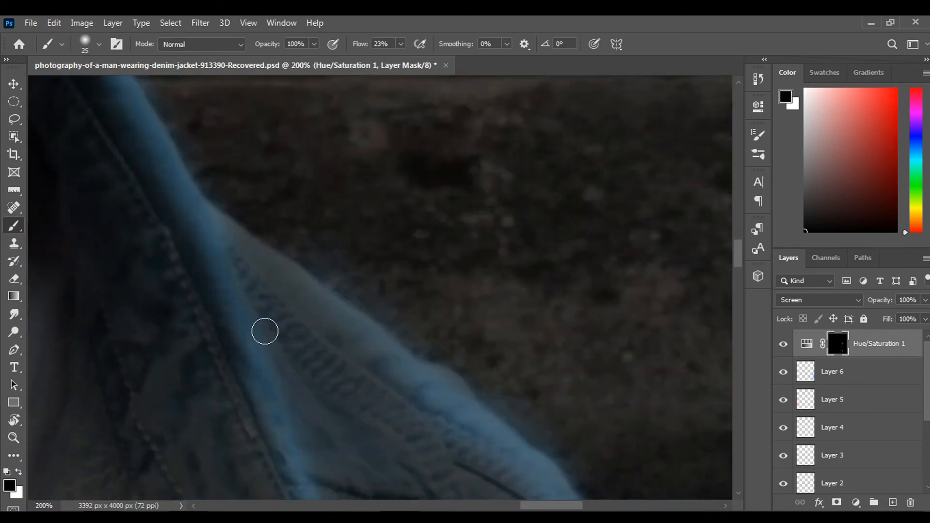
left_click_drag(168, 134, 224, 267)
scroll(365, 297, "down", 7)
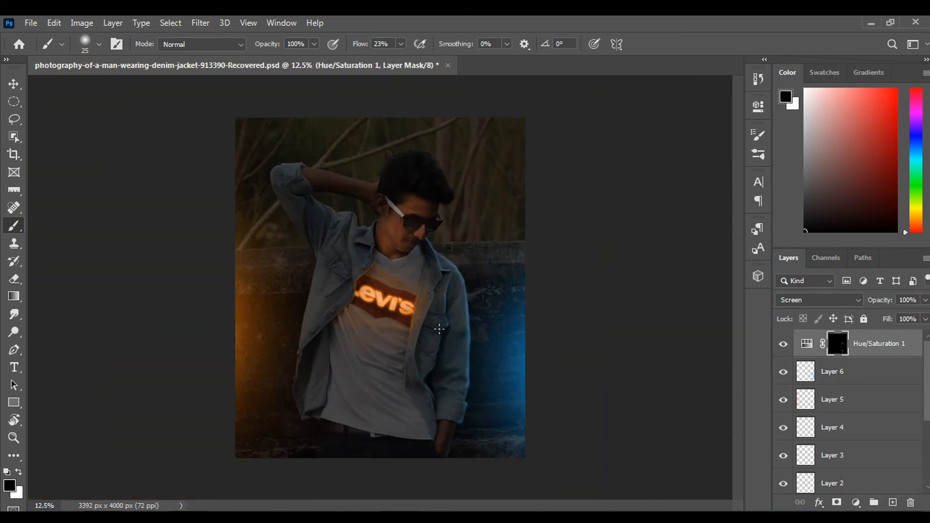
scroll(439, 328, "up", 7)
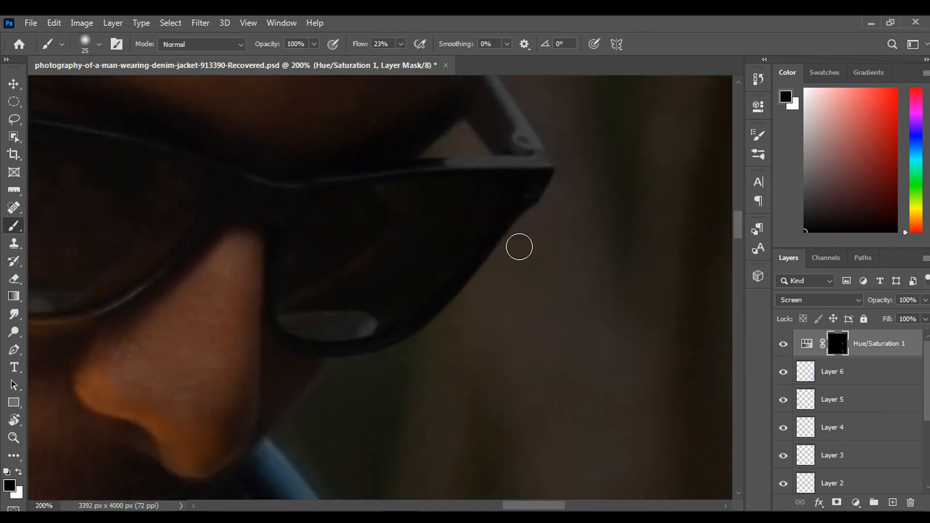
Paint a fine blue rim along the edges of the sunglasses' frame in white on the Hue/Saturation 1 mask
key("x")
mouse_move(525, 211)
left_mouse_down()
mouse_move(422, 326)
mouse_move(344, 355)
left_mouse_up()
scroll(388, 221, "down", 3)
scroll(263, 197, "up", 4)
left_click_drag(262, 197, 178, 293)
mouse_move(110, 369)
left_mouse_down()
mouse_move(141, 236)
mouse_move(182, 316)
left_mouse_up()
mouse_move(214, 261)
left_mouse_down()
mouse_move(233, 218)
mouse_move(208, 426)
left_mouse_up()
left_click_drag(217, 434, 233, 295)
Paint a blue rim down the edge of the forehead above the sunglasses' hinge with a 20 px white brush
key("ctrl+minus")
key("ctrl+minus")
key("ctrl+minus")
key("ctrl+minus")
key("ctrl+minus")
key("ctrl+minus")
key("ctrl+minus")
key("ctrl+plus")
key("ctrl+plus")
key("ctrl+plus")
key("ctrl+plus")
key("ctrl+plus")
key("ctrl+plus")
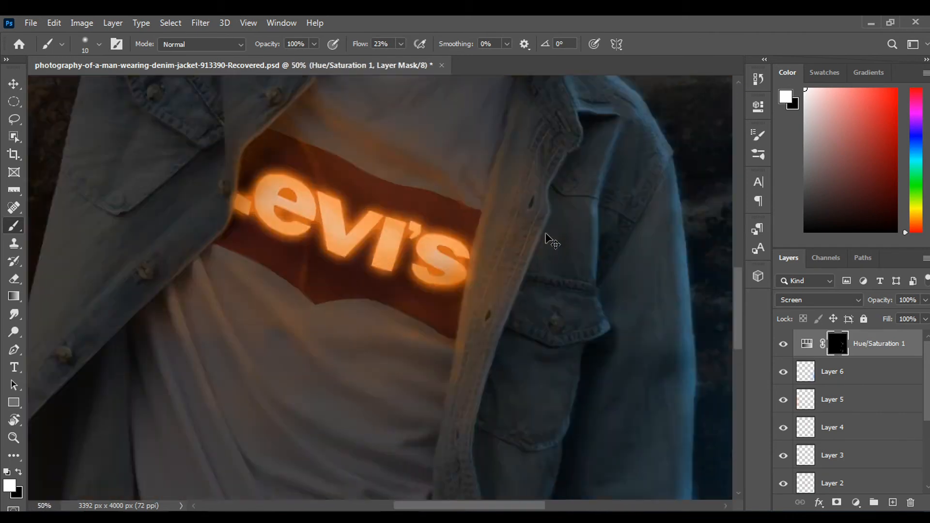
key("ctrl+z")
left_click_drag(419, 168, 406, 251)
key("bracketright")
key("bracketright")
key("bracketright")
key("bracketright")
key("bracketright")
key("bracketright")
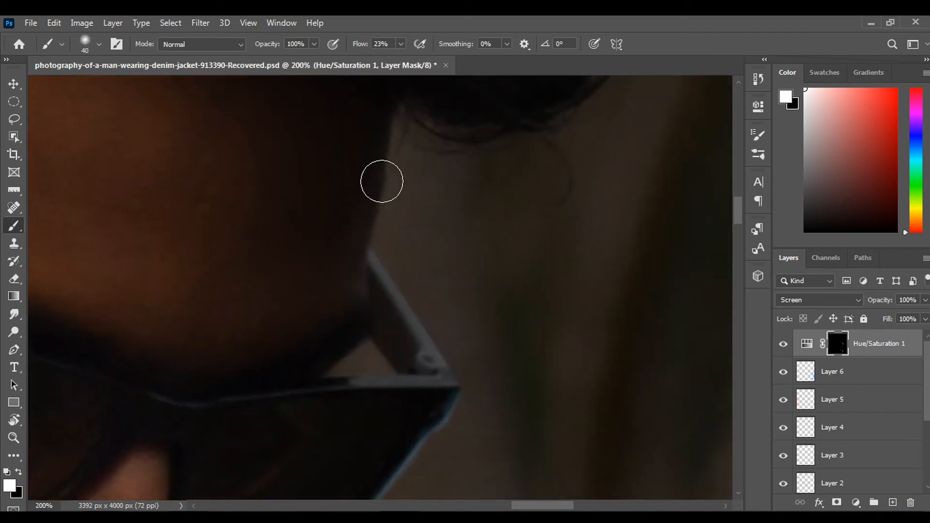
key("bracketleft")
key("bracketleft")
key("bracketleft")
key("bracketleft")
left_click_drag(390, 111, 357, 292)
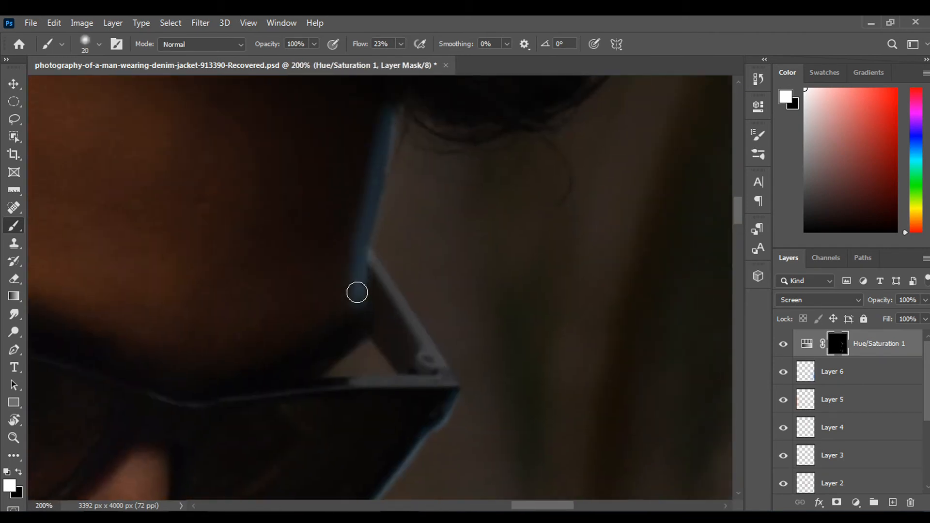
Compare the portrait with and without the Hue/Saturation 1 layer and examine the blue rim light on the face and jacket
key("ctrl+minus")
key("ctrl+minus")
key("ctrl+minus")
key("ctrl+minus")
key("ctrl+minus")
key("ctrl+minus")
key("ctrl+minus")
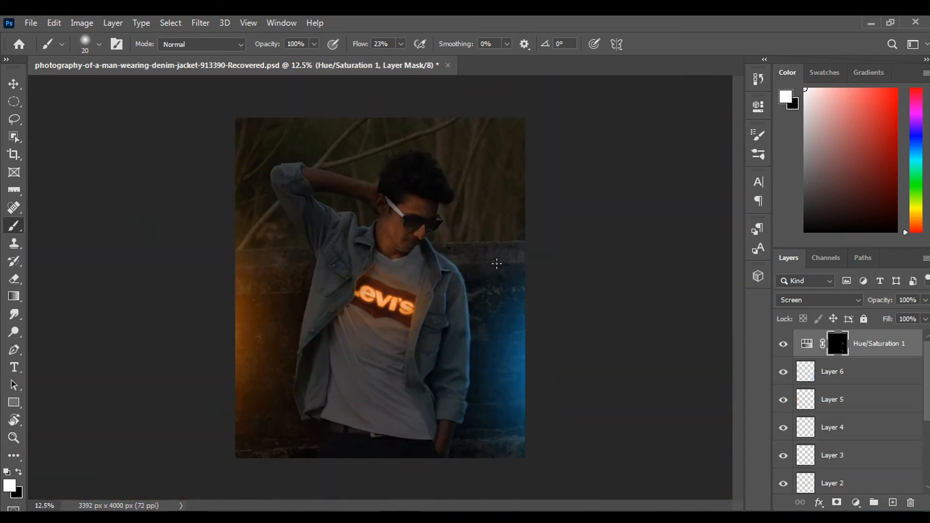
left_click(785, 343)
left_click(785, 343)
left_click(785, 343)
left_click(785, 343)
key("ctrl+plus")
key("ctrl+plus")
left_click_drag(388, 303, 436, 347)
left_click_drag(448, 264, 435, 262)
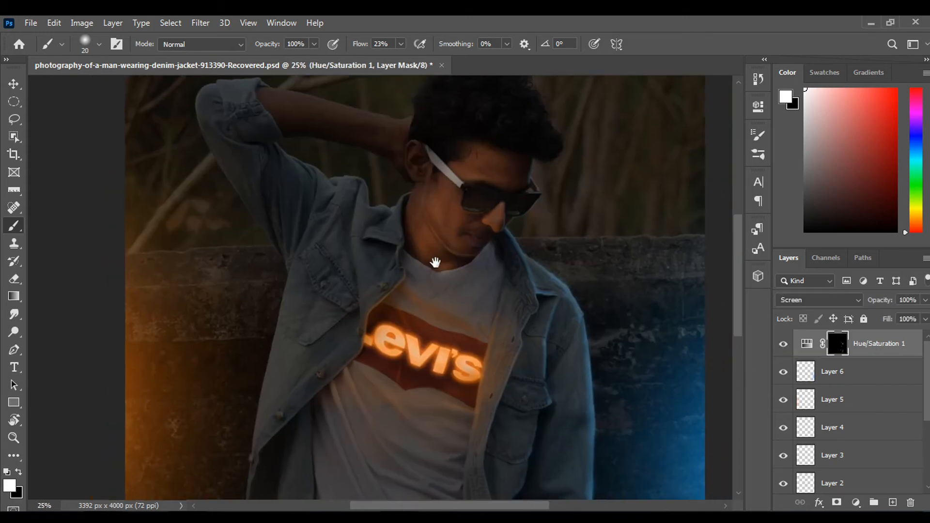
Add a Hue/Saturation adjustment layer above Hue/Saturation 1 with Colorize on and saturation 100, and make it visible
key("ctrl+minus")
left_click_drag(463, 355, 515, 300)
left_click(856, 503)
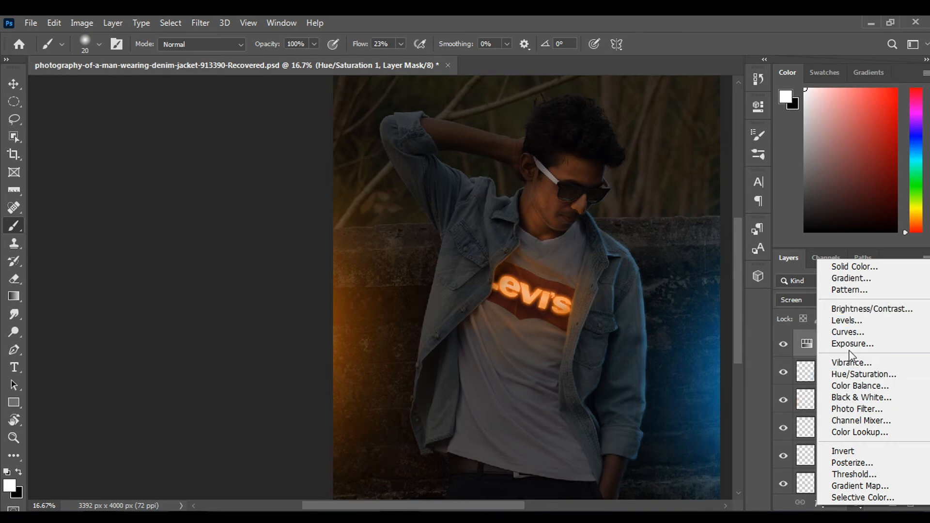
left_click(853, 373)
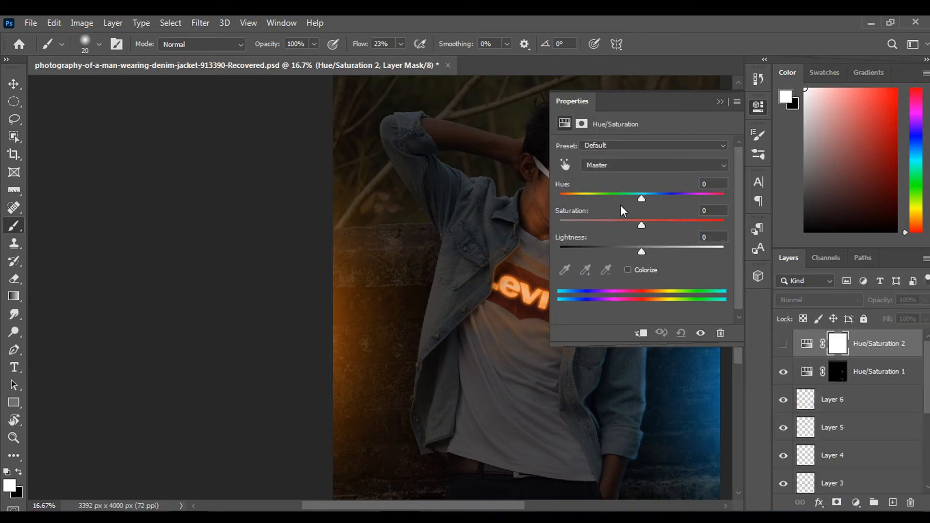
left_click(629, 269)
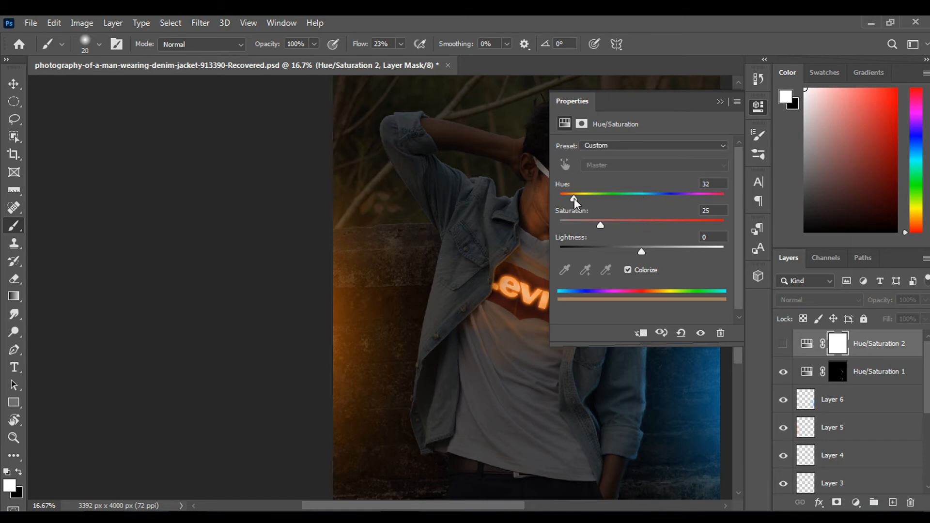
mouse_move(574, 199)
left_mouse_down()
mouse_move(661, 209)
mouse_move(575, 199)
left_mouse_up()
left_click(783, 343)
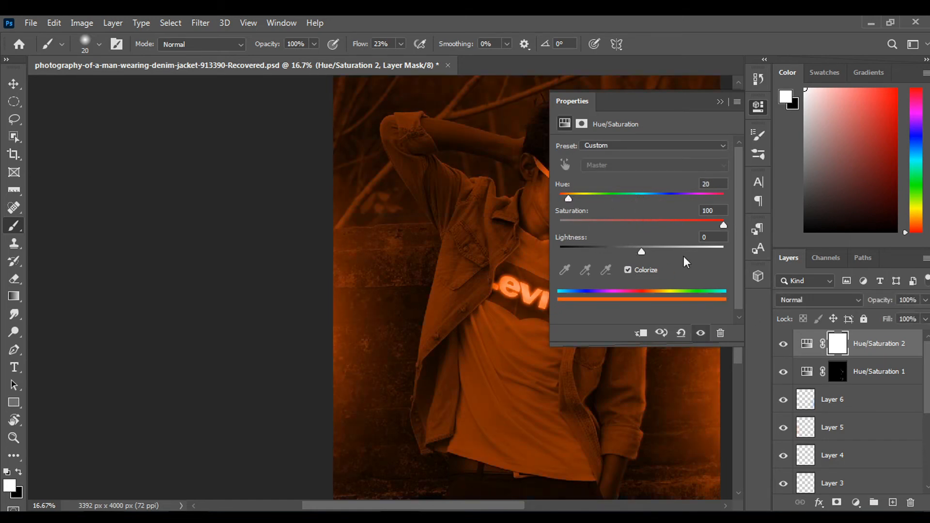
Set the new adjustment's hue to 30 and lightness to +8, and invert its mask to black
left_click_drag(568, 198, 574, 199)
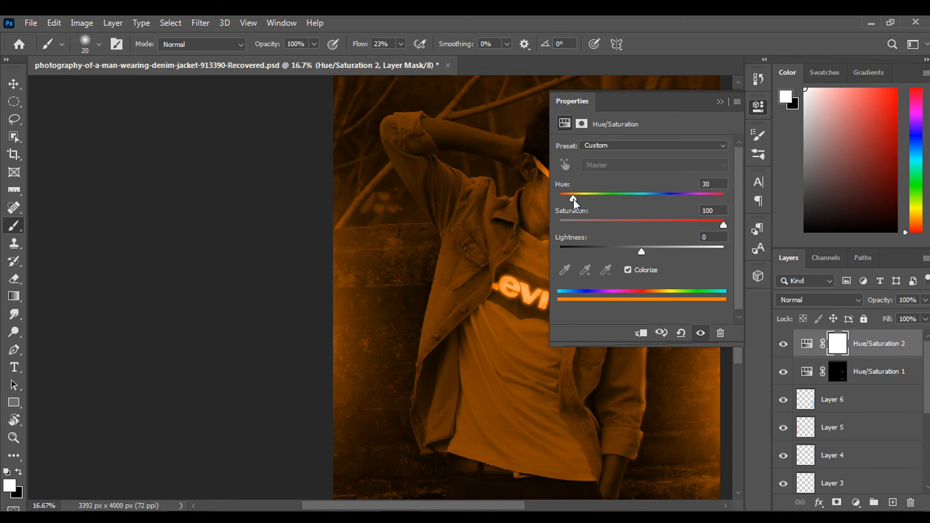
left_click(649, 248)
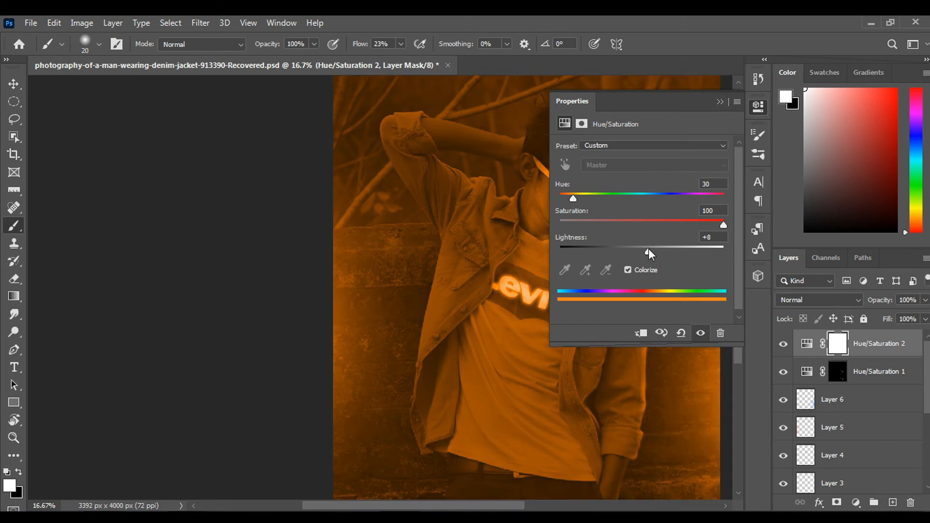
left_click(720, 101)
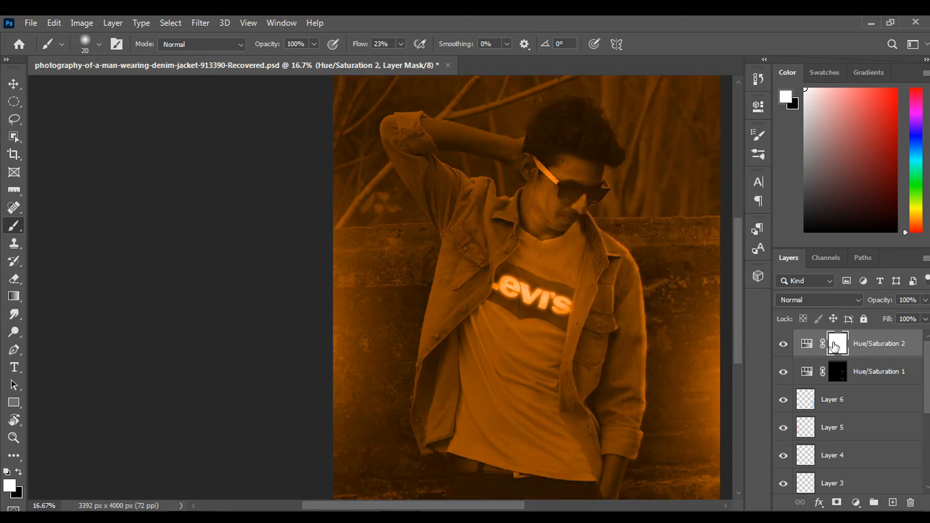
key("ctrl+i")
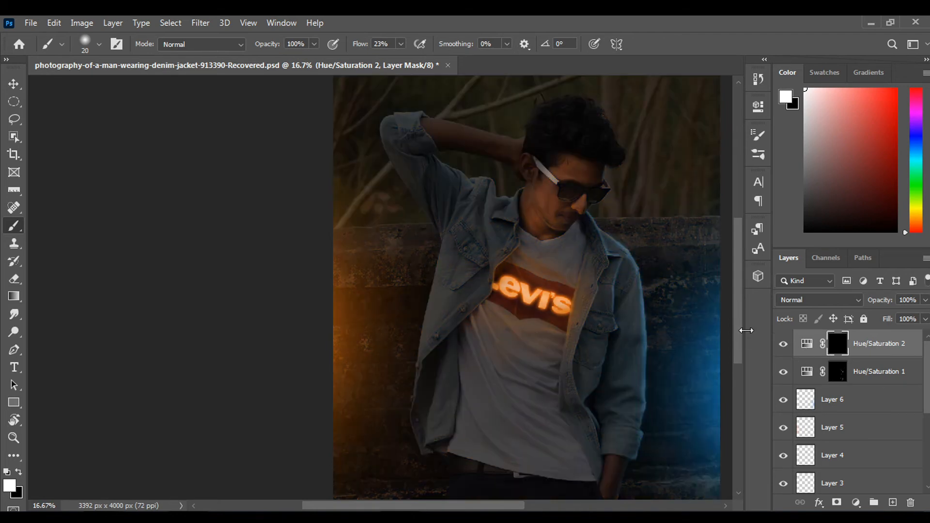
key("ctrl+s")
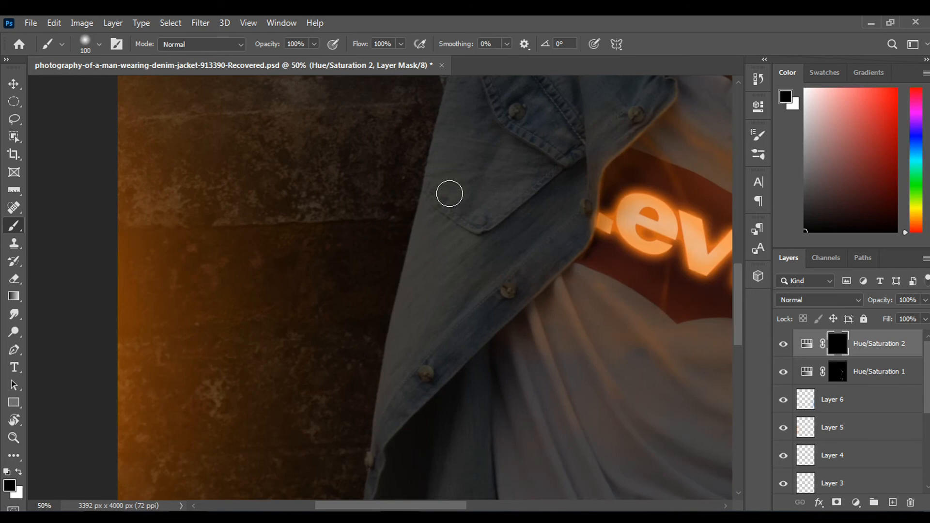
Paint an orange rim along the jacket's edge and raised sleeve facing the orange glow, in white at 19% flow
left_click_drag(360, 44, 344, 50)
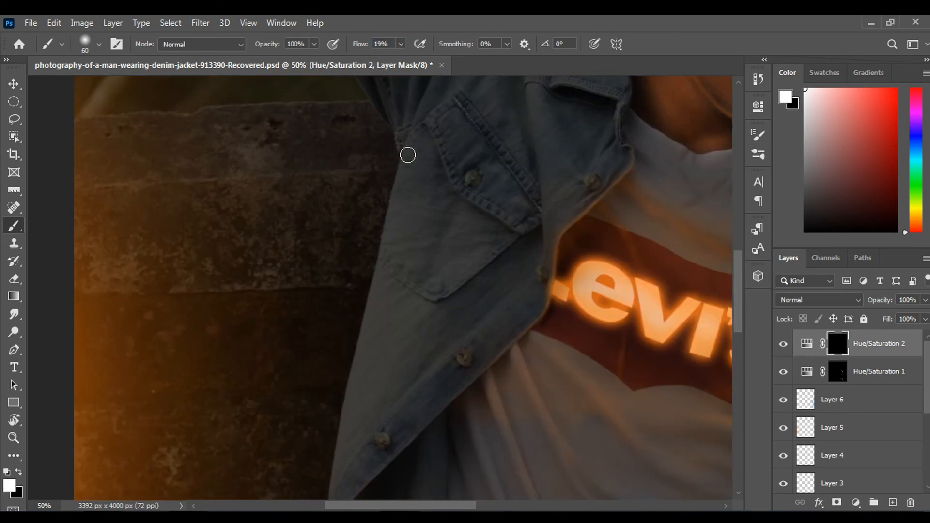
left_click_drag(381, 265, 376, 287)
key("[")
left_click_drag(374, 301, 385, 211)
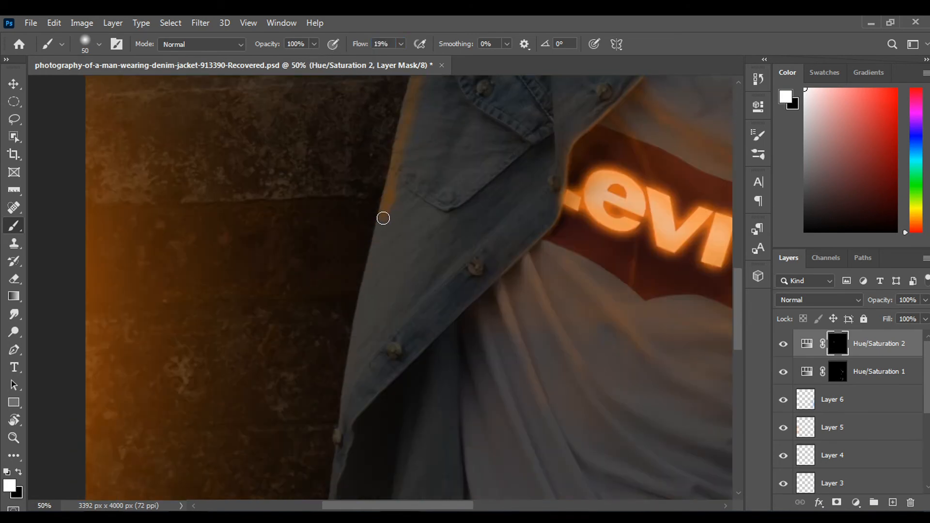
scroll(383, 218, "down", 5)
key("[")
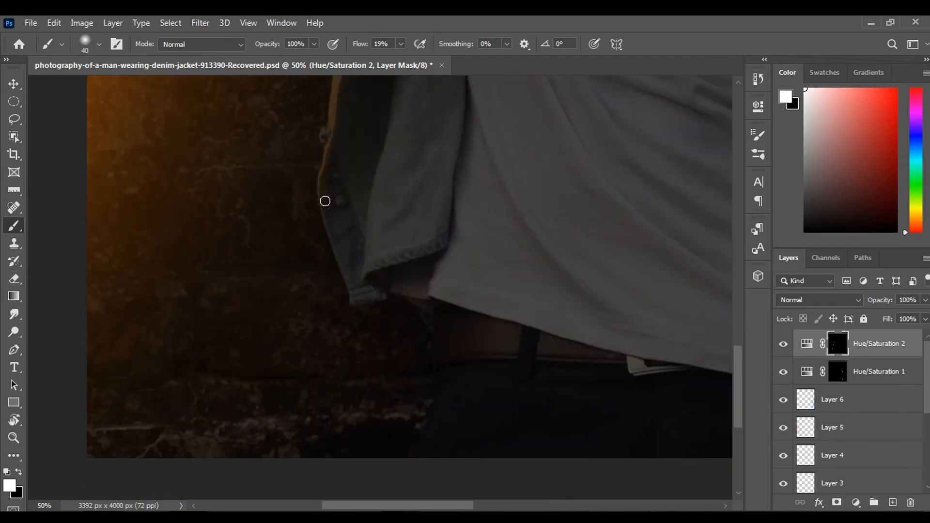
scroll(377, 298, "up", 6)
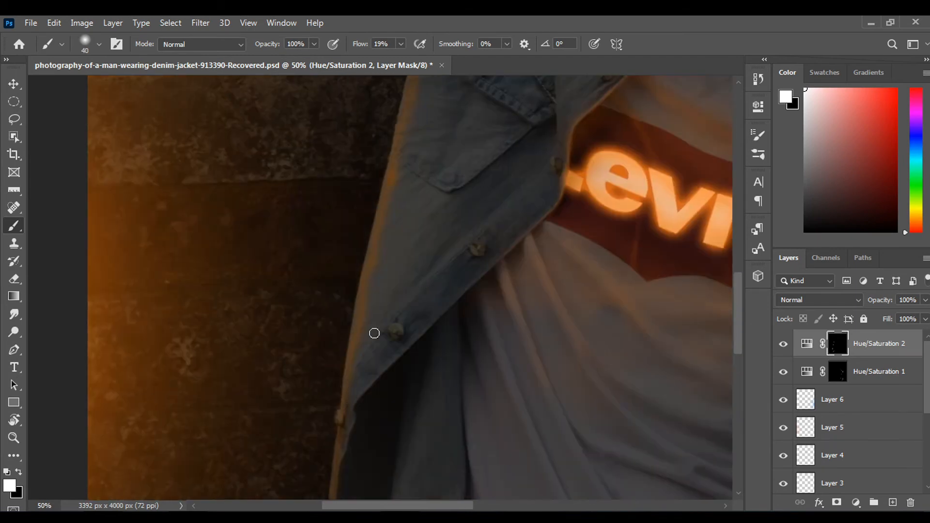
scroll(392, 246, "up", 4)
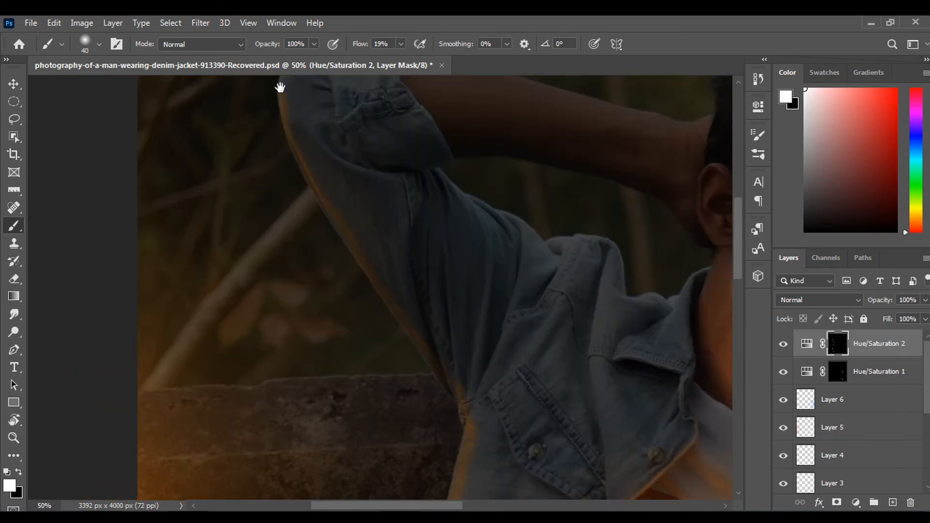
Soften the inner side of the orange rim on the jacket and sleeve with a 125 px black brush on the mask
key("x")
key("]")
key("]")
key("]")
key("]")
key("]")
key("]")
key("]")
left_click_drag(447, 475, 348, 192)
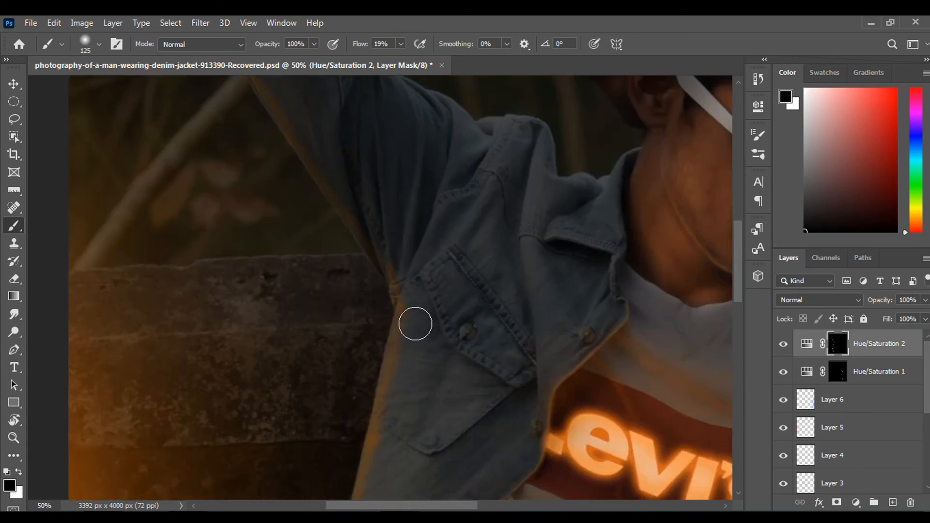
key("ctrl+minus")
mouse_move(481, 471)
left_mouse_down()
mouse_move(336, 398)
mouse_move(398, 192)
left_mouse_up()
key("ctrl+plus")
key("ctrl+plus")
key("ctrl+minus")
key("ctrl+minus")
key("ctrl+minus")
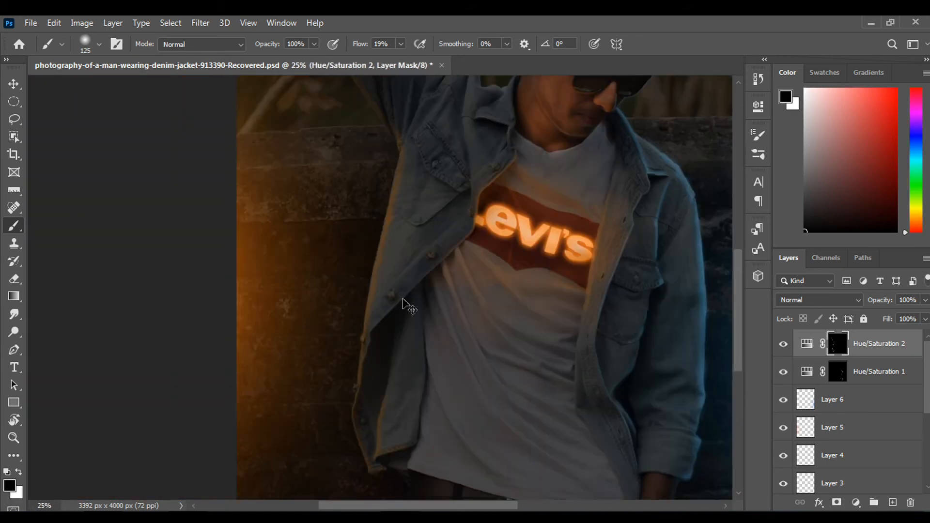
key("ctrl+plus")
key("ctrl+plus")
left_click_drag(422, 111, 415, 268)
left_click_drag(479, 154, 460, 275)
Paint orange highlights along the jacket's pocket edge, seams and sleeve creases in white with a 30–35 px brush
key("[")
key("[")
key("[")
key("[")
key("[")
key("[")
key("[")
key("x")
left_click_drag(435, 359, 411, 361)
key("[")
key("[")
mouse_move(412, 288)
left_mouse_down()
mouse_move(457, 351)
mouse_move(398, 253)
left_mouse_up()
mouse_move(512, 328)
left_mouse_down()
mouse_move(432, 197)
mouse_move(435, 287)
left_mouse_up()
left_click_drag(434, 352, 428, 266)
left_click_drag(415, 167, 358, 328)
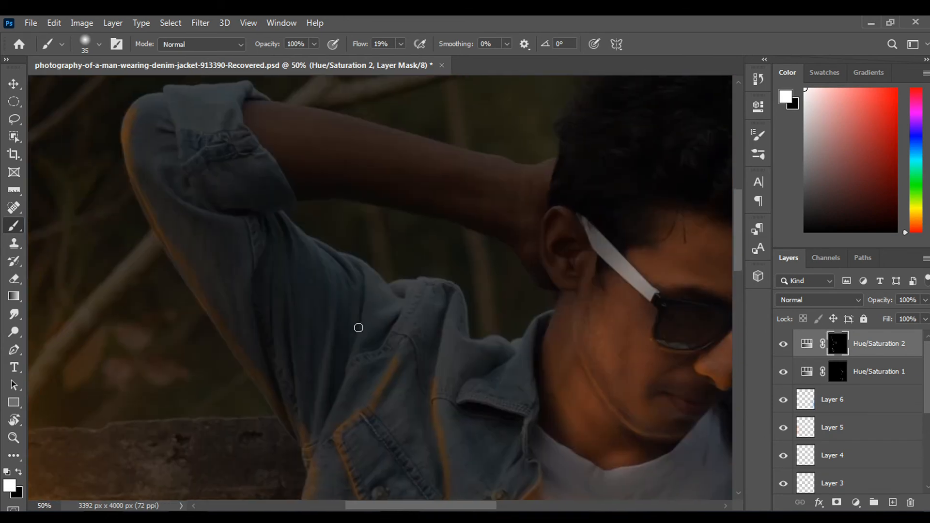
mouse_move(260, 301)
left_mouse_down()
mouse_move(251, 358)
mouse_move(280, 344)
left_mouse_up()
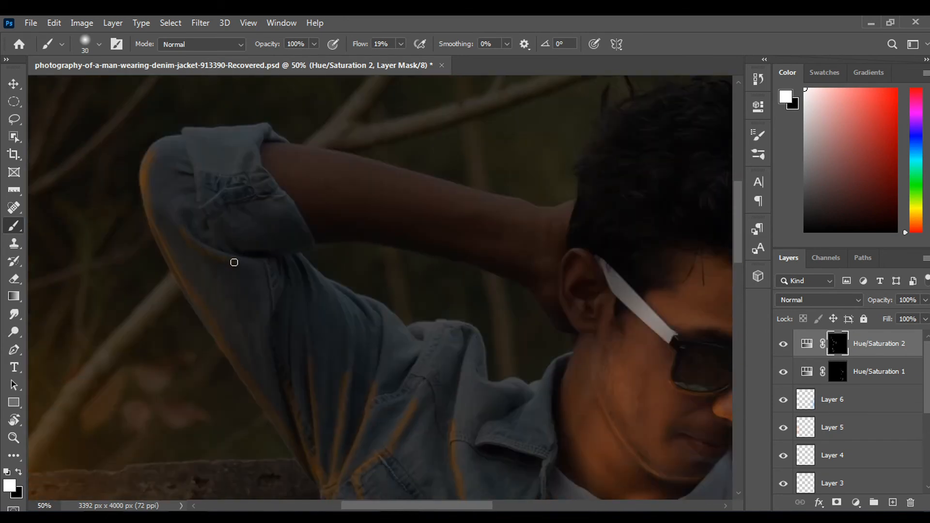
left_click_drag(186, 238, 257, 275)
Paint orange highlights along the sunglasses' arm and lens rim with a 30 px white brush
left_click_drag(582, 331, 447, 230)
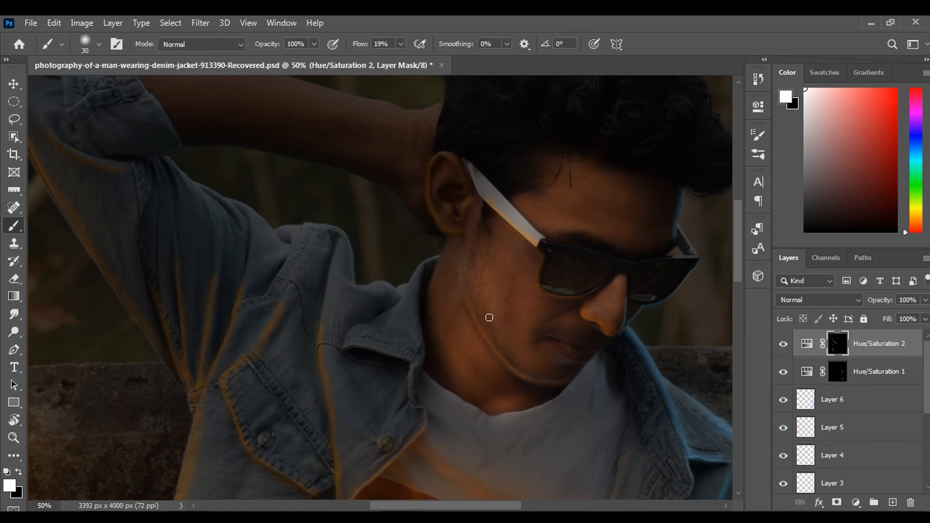
left_click_drag(486, 353, 487, 317)
mouse_move(362, 317)
left_mouse_down()
mouse_move(384, 314)
mouse_move(413, 365)
left_mouse_up()
key("h")
left_click_drag(413, 365, 447, 504)
left_click_drag(413, 316, 426, 97)
key("ctrl+minus")
key("ctrl+minus")
key("ctrl+minus")
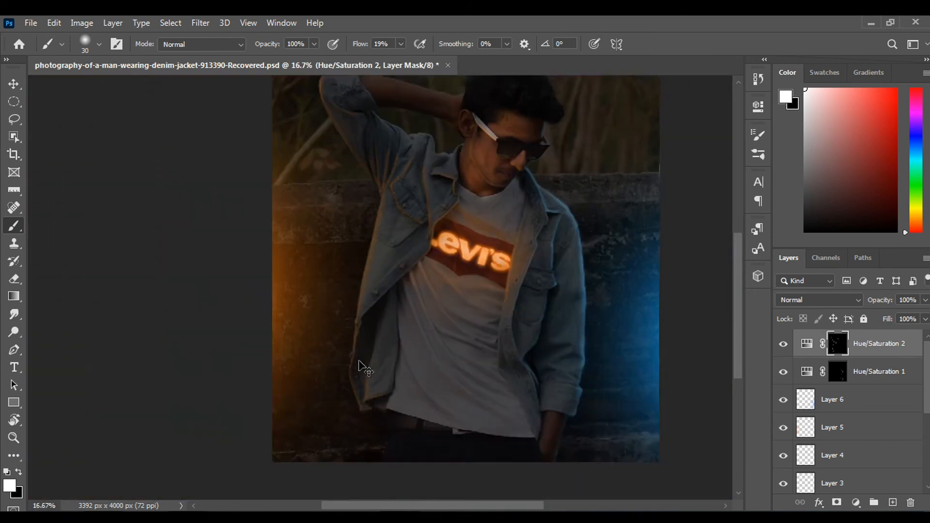
Paint orange highlight lines along the folds in the lower part of the T-shirt
key("ctrl+plus")
key("ctrl+plus")
key("ctrl+plus")
left_click_drag(472, 439, 415, 398)
mouse_move(371, 195)
left_mouse_down()
mouse_move(427, 302)
mouse_move(574, 409)
left_mouse_up()
left_click_drag(575, 408, 434, 318)
Blend the orange lines on the T-shirt folds into the fabric with a 125 px black brush on the mask
key("x")
key("bracketright")
key("bracketright")
key("bracketright")
key("bracketright")
key("bracketright")
key("bracketright")
key("bracketright")
key("bracketright")
key("bracketright")
key("bracketright")
left_click_drag(269, 130, 369, 267)
scroll(299, 274, "down", 1)
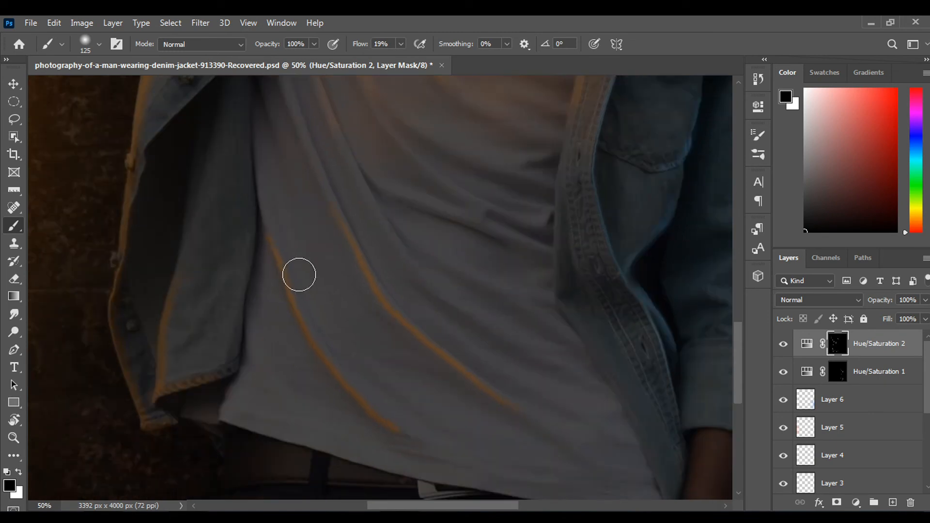
key("ctrl+minus")
key("ctrl+minus")
key("ctrl+minus")
key("ctrl+minus")
key("ctrl+plus")
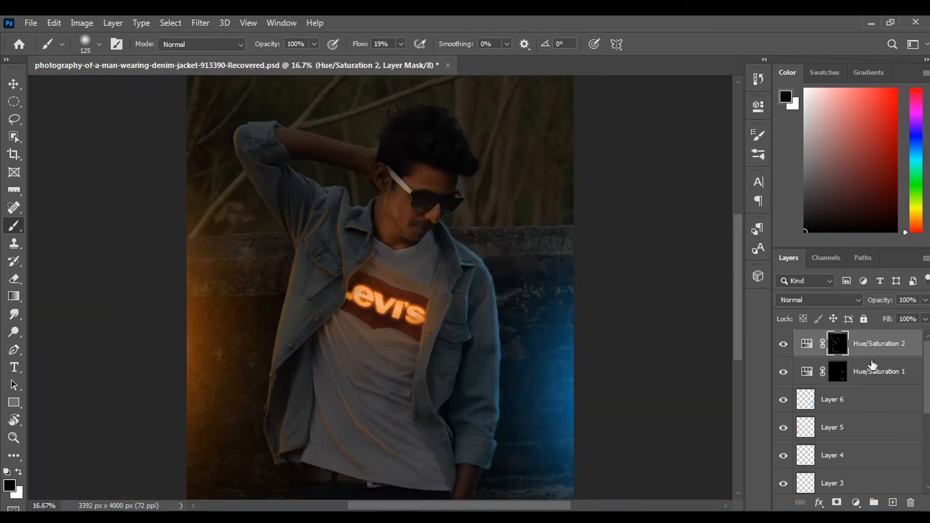
Stamp all visible layers into a new top layer and apply a light Gaussian Blur to it
key("ctrl+alt+shift+e")
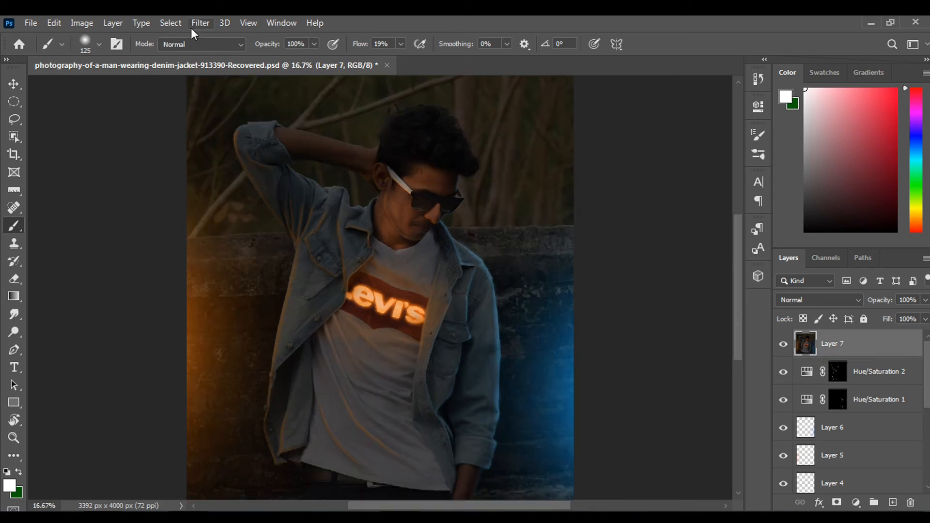
left_click(193, 27)
left_click(417, 227)
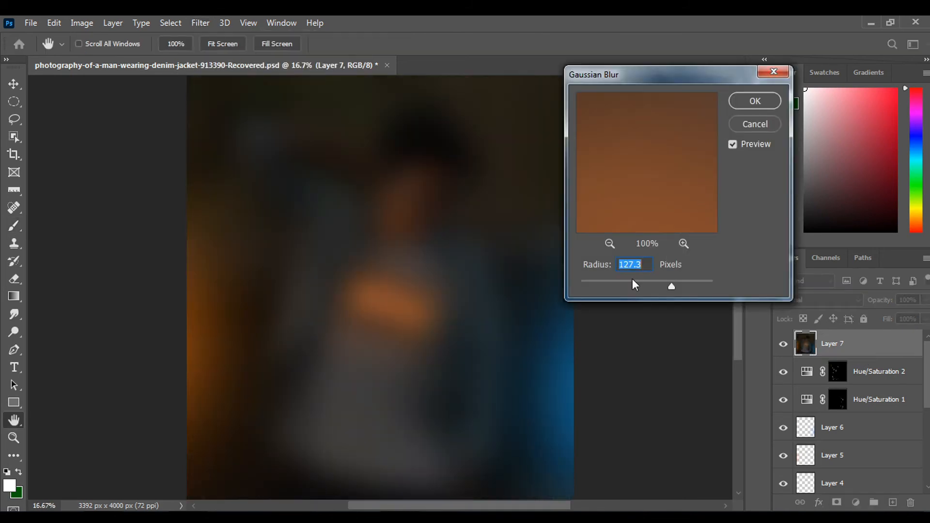
mouse_move(632, 280)
left_mouse_down()
mouse_move(617, 284)
mouse_move(644, 284)
mouse_move(636, 284)
left_mouse_up()
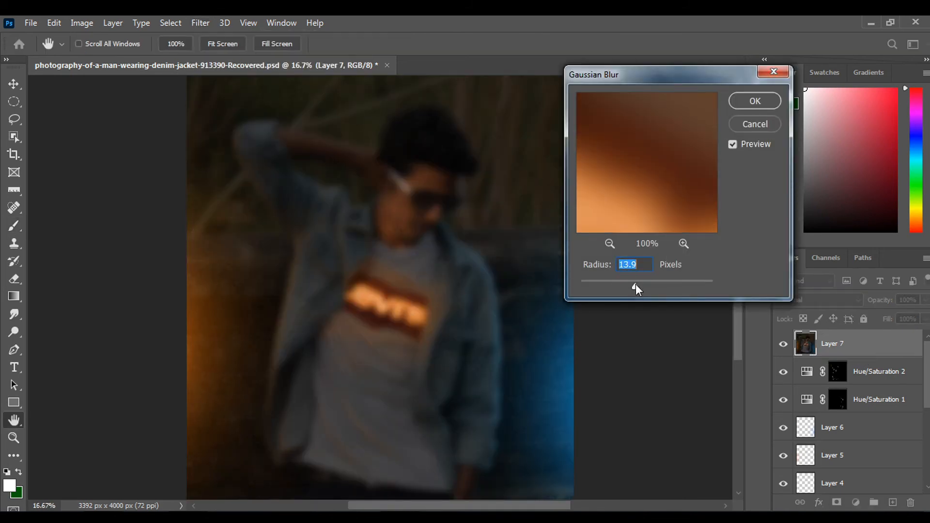
key("Return")
key("b")
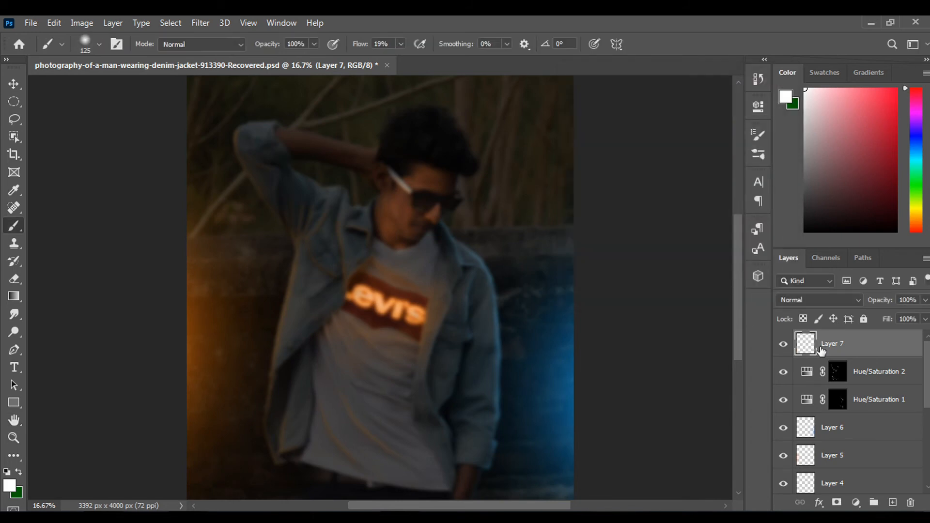
Add a black mask to the blurred layer and reveal the blur over the background around the head and raised arm with a white brush
left_click(836, 502, "alt")
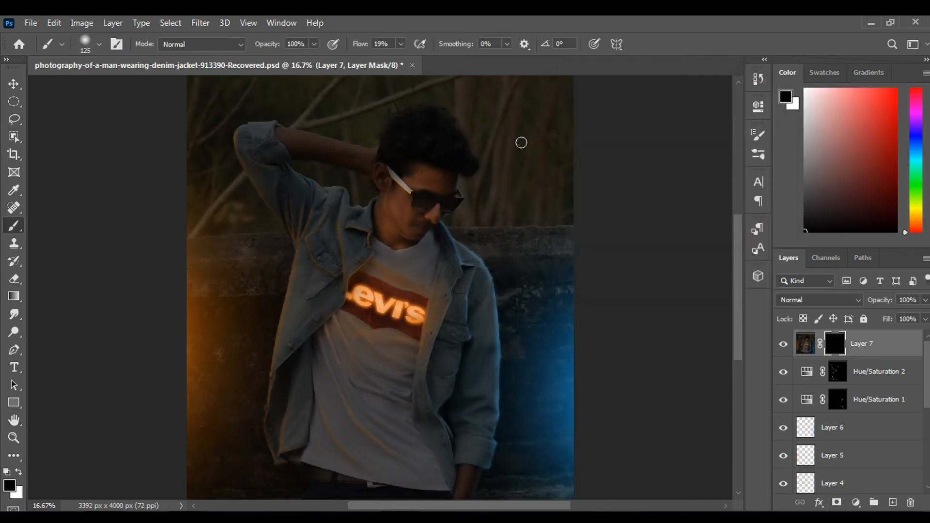
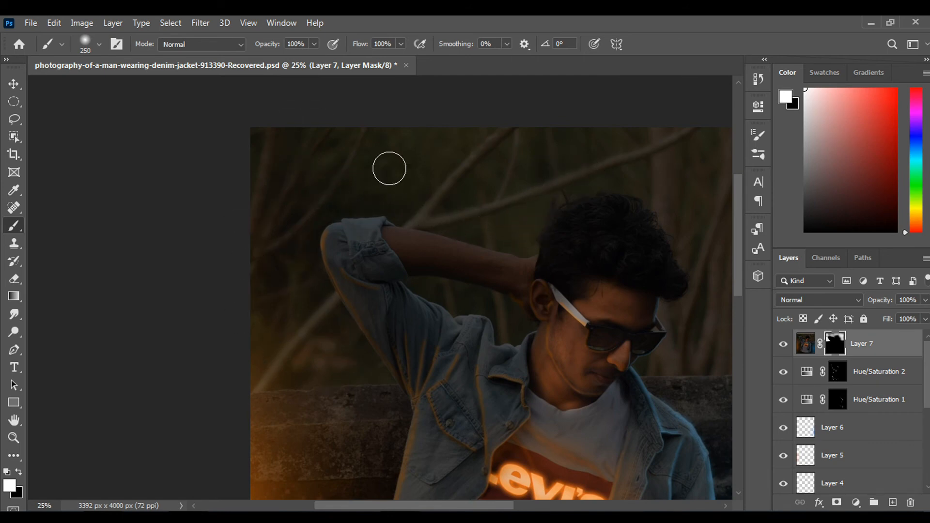
left_click_drag(528, 148, 307, 179)
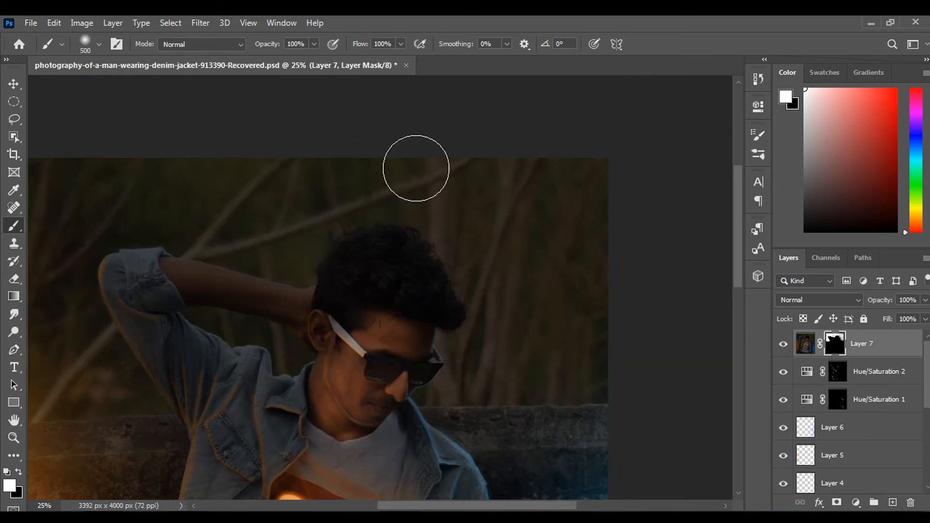
mouse_move(481, 222)
left_mouse_down()
mouse_move(552, 160)
mouse_move(590, 347)
mouse_move(490, 367)
left_mouse_up()
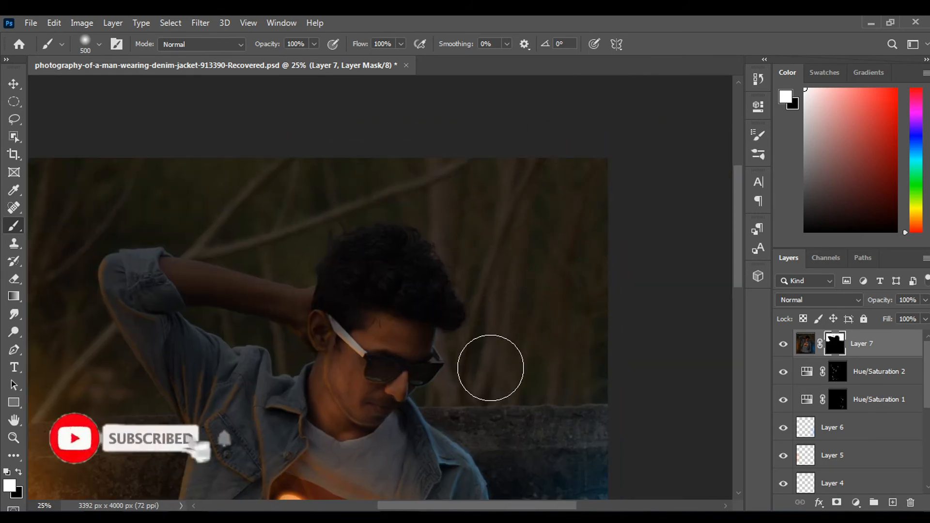
key("[")
key("[")
key("[")
key("[")
key("[")
key("[")
key("[")
key("[")
key("[")
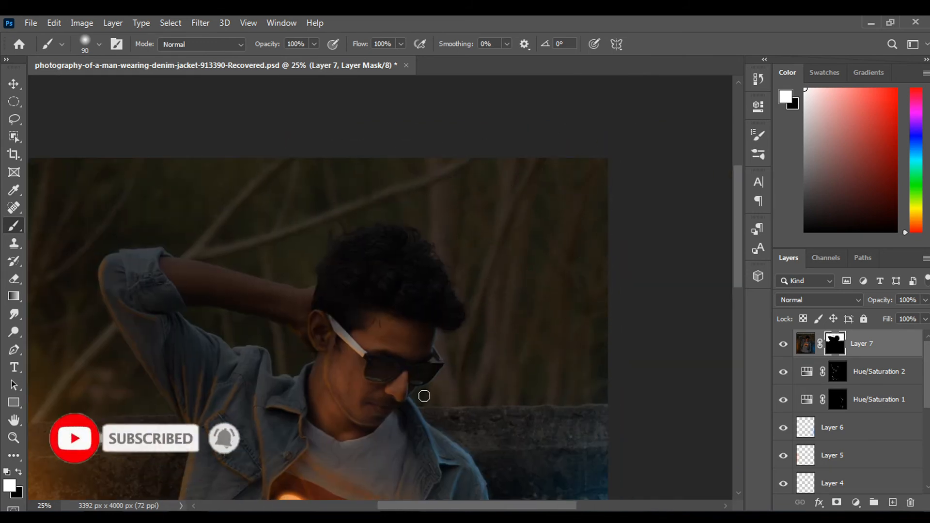
key("ctrl+minus")
key("ctrl+minus")
key("ctrl+plus")
left_click_drag(516, 212, 515, 229)
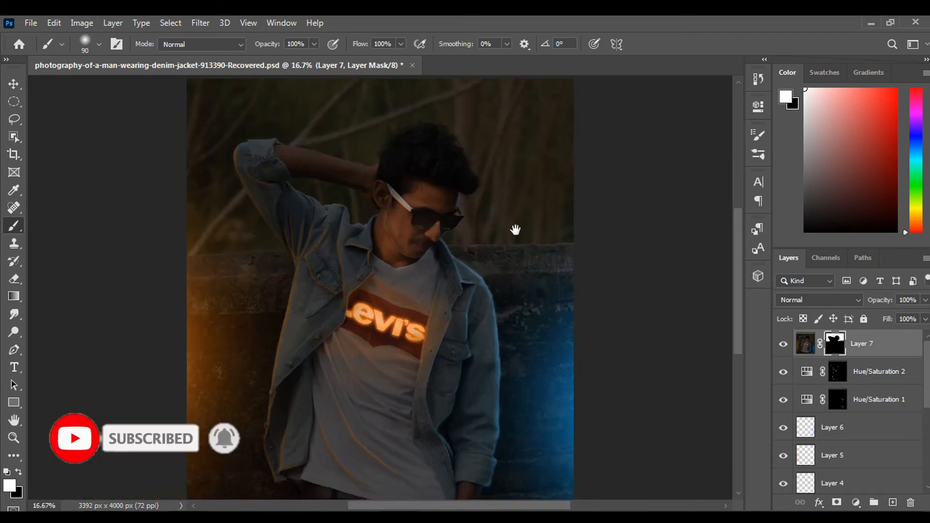
key("ctrl+0")
Stamp all visible layers into a new top layer and open it in the Camera Raw filter
key("v")
left_click(897, 353)
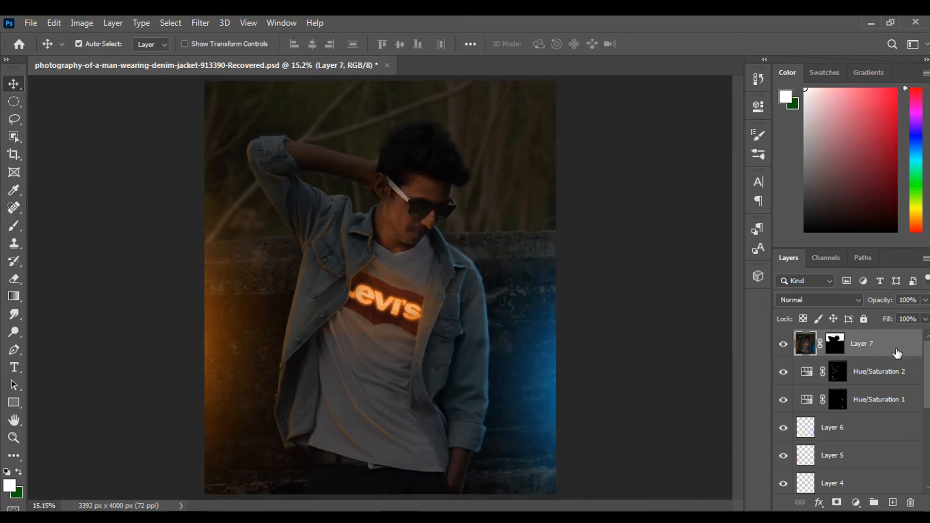
key("ctrl+shift+alt+e")
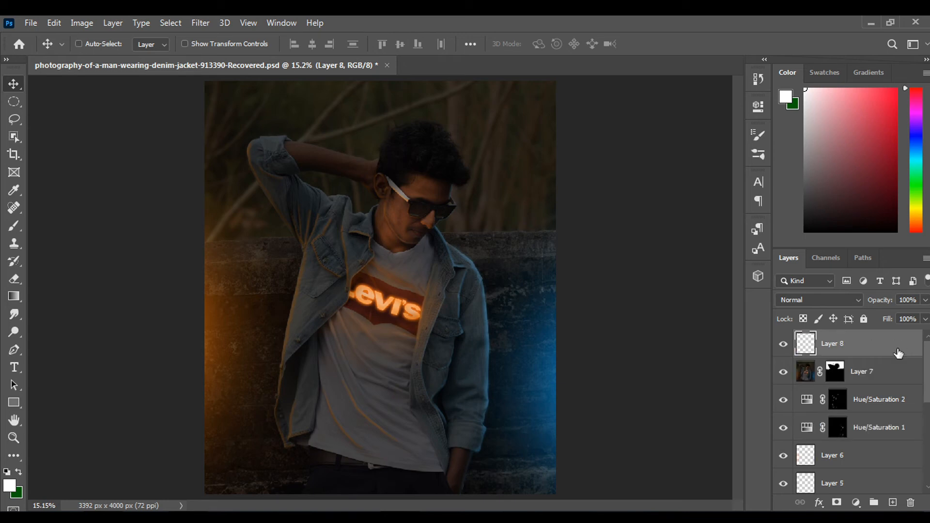
left_click(200, 23)
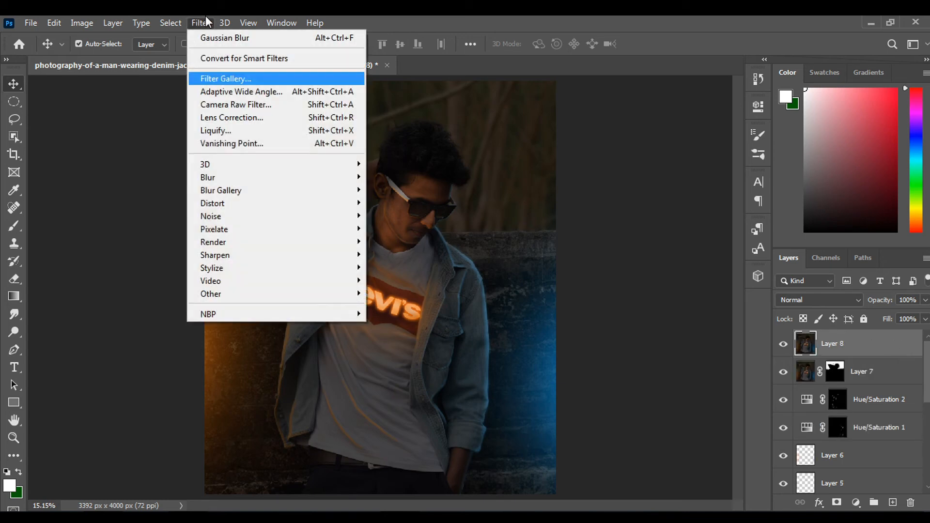
left_click(232, 105)
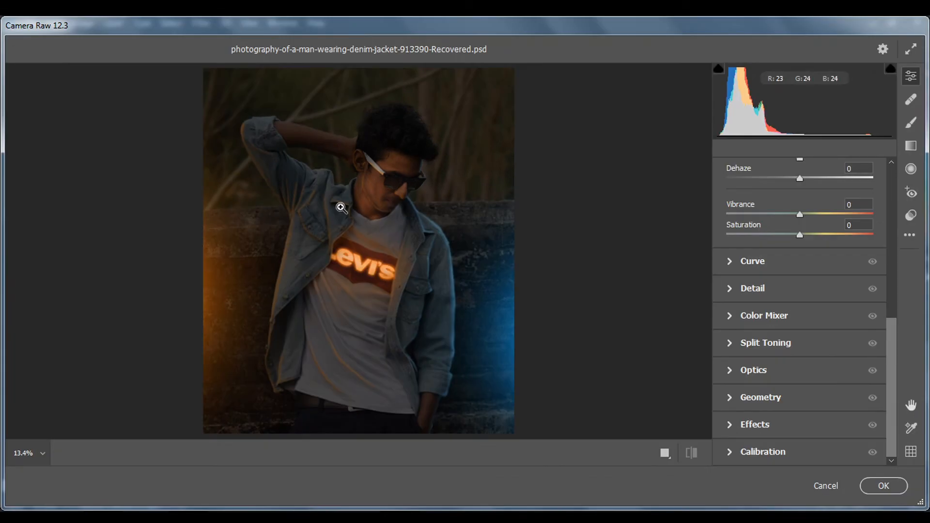
Set Temperature to +2, Tint to +4, Whites to +6 and Blacks to -1, and lift the Shadows in the basic adjustments
scroll(840, 250, "up", 10)
mouse_move(800, 277)
left_mouse_down()
mouse_move(804, 301)
mouse_move(804, 277)
left_mouse_up()
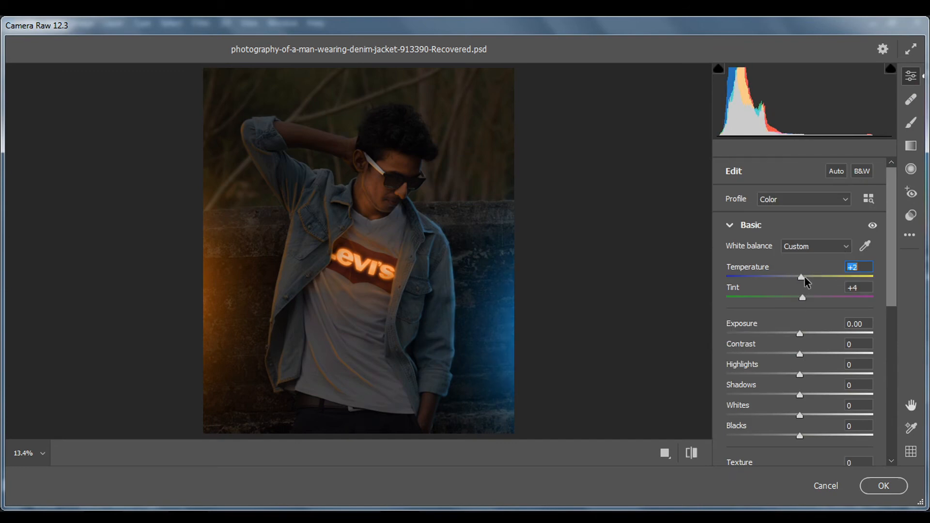
left_click_drag(800, 334, 816, 416)
left_click_drag(817, 423, 804, 415)
mouse_move(800, 436)
left_mouse_down()
mouse_move(791, 436)
mouse_move(808, 438)
mouse_move(799, 436)
left_mouse_up()
left_click_drag(816, 395, 811, 374)
Set Texture to +16, Clarity to +7, Dehaze to +4, Vibrance to +7 and Saturation to +3
scroll(806, 398, "down", 3)
mouse_move(800, 395)
left_mouse_down()
mouse_move(812, 395)
mouse_move(804, 395)
left_mouse_up()
left_click_drag(800, 415, 813, 388)
scroll(804, 416, "down", 2)
left_click(804, 407)
scroll(803, 409, "down", 3)
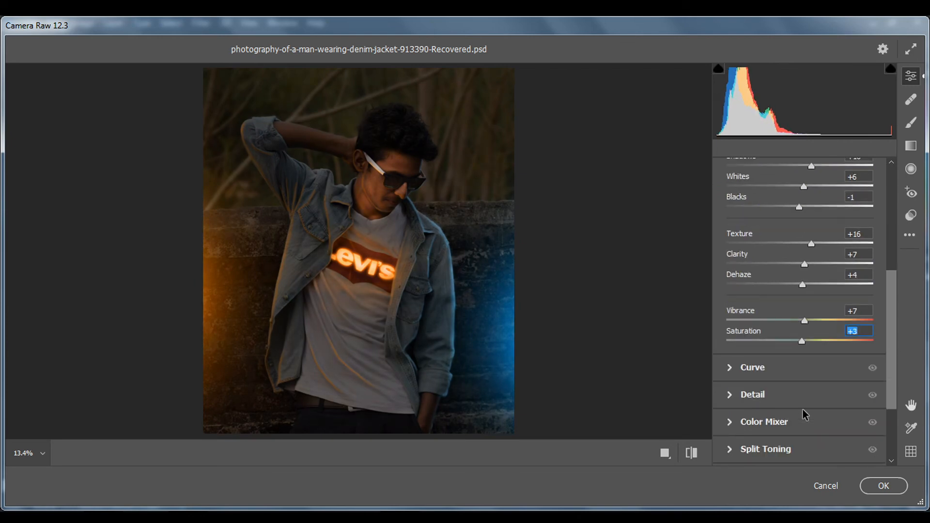
Set Sharpening to 39 and Noise Reduction to 35 in the detail settings
left_click(739, 355)
left_click_drag(760, 318, 777, 340)
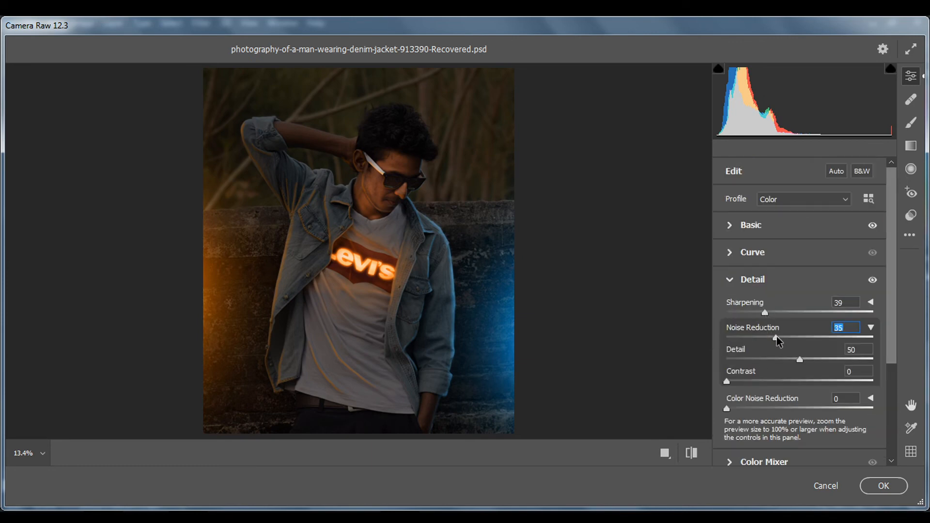
Adjust the orange, aqua and blue tones in the Color Mixer and set the yellow Luminance to +99
scroll(762, 338, "down", 2)
left_click(805, 330)
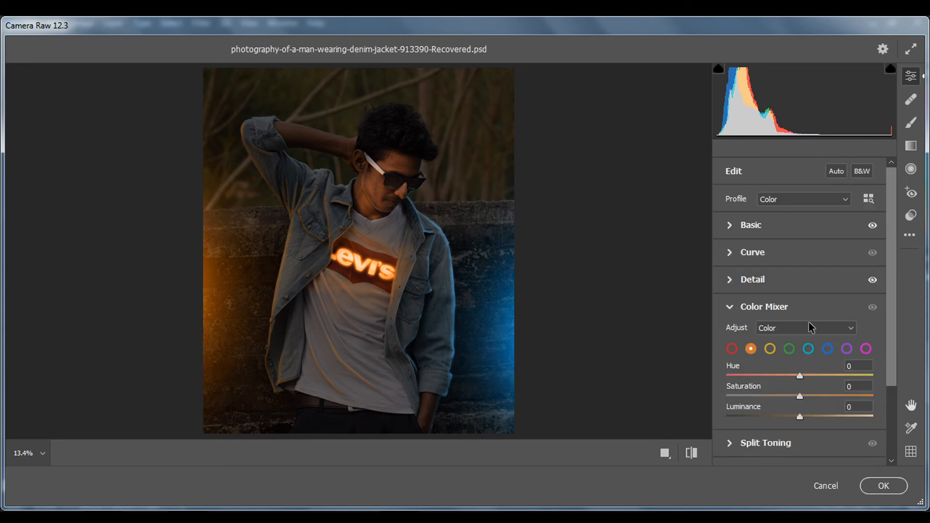
left_click_drag(814, 398, 872, 414)
left_click(808, 348)
left_click(828, 348)
left_click(770, 349)
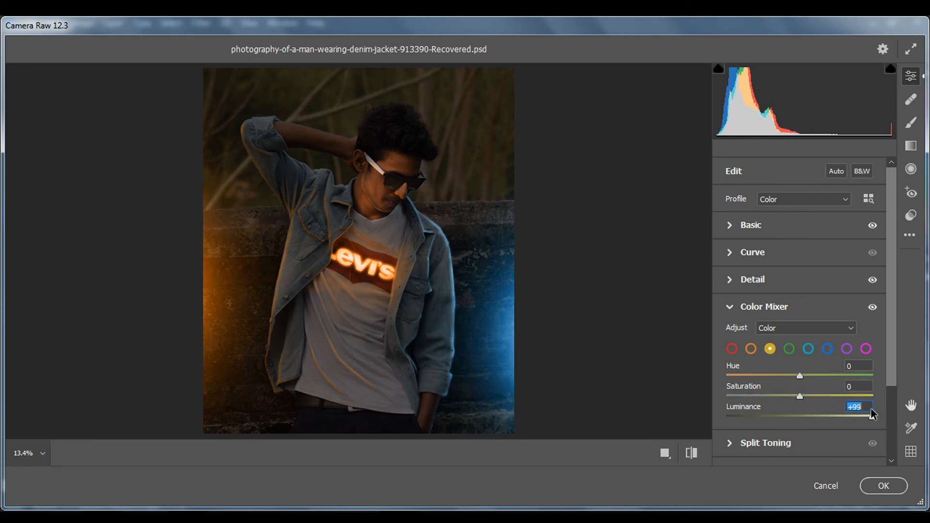
Apply split toning with highlights at Hue 35 and Saturation 14, and shadows at Hue 200 and Saturation 7
scroll(840, 413, "down", 1)
left_click(835, 411)
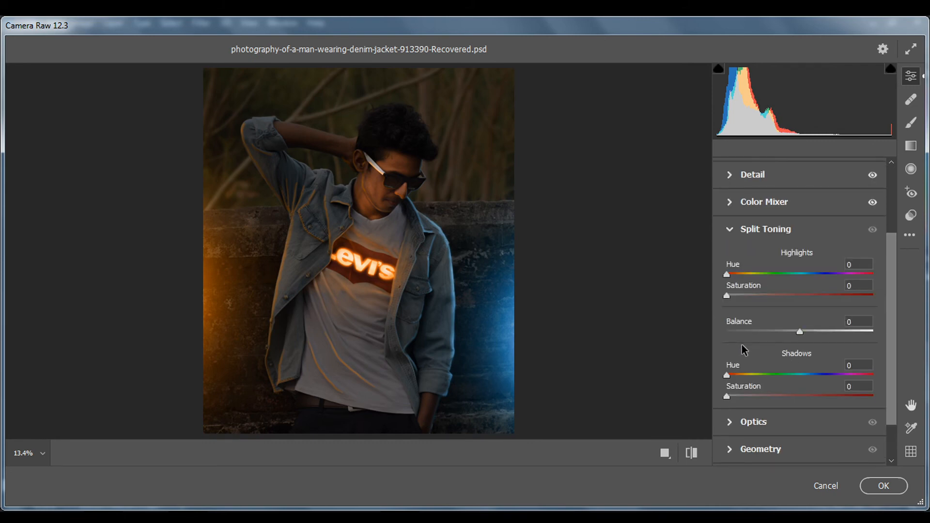
left_click(741, 274)
left_click_drag(762, 296, 748, 296)
left_click(808, 375)
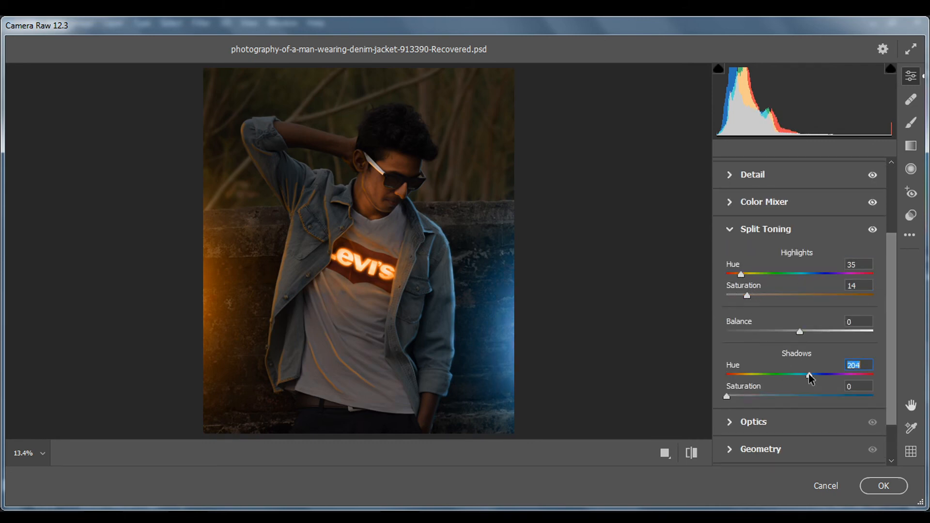
left_click(747, 396)
left_click_drag(748, 397, 736, 396)
Set the Blue Primary Saturation to +17 in the calibration settings
scroll(736, 397, "down", 1)
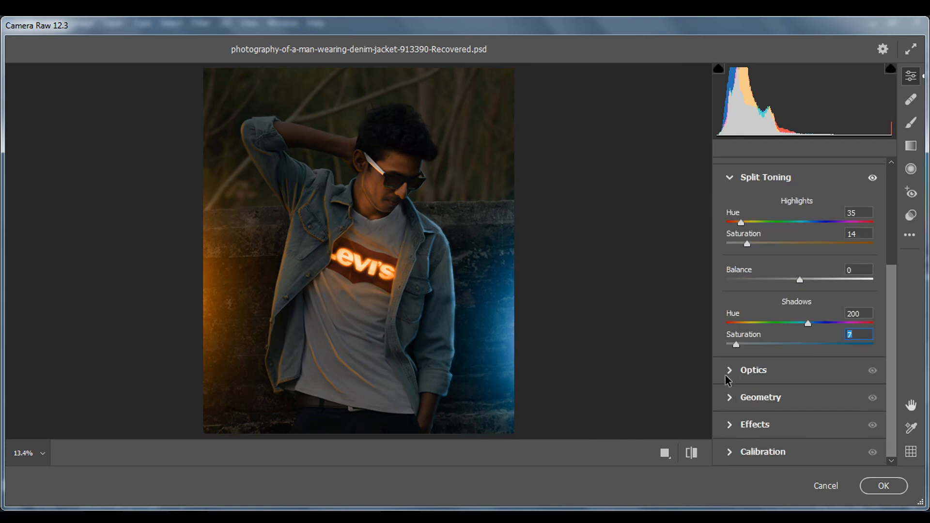
left_click(728, 374)
left_click(754, 235)
left_click(734, 438)
scroll(778, 306, "down", 5)
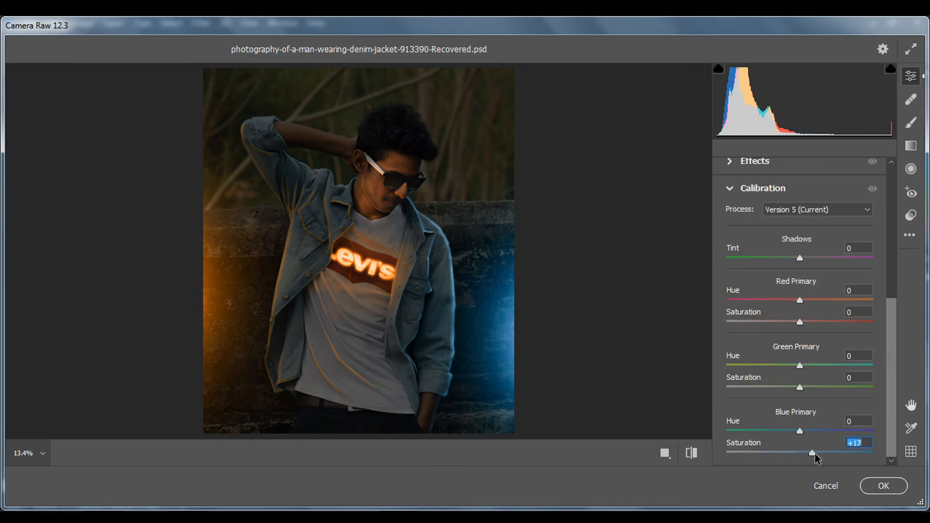
Add a graduated filter from the blue-lit edge to the man's chest with Temperature -42, Highlights +41 and Saturation +18
left_click(910, 145)
left_click_drag(509, 267, 395, 248)
left_click(770, 283)
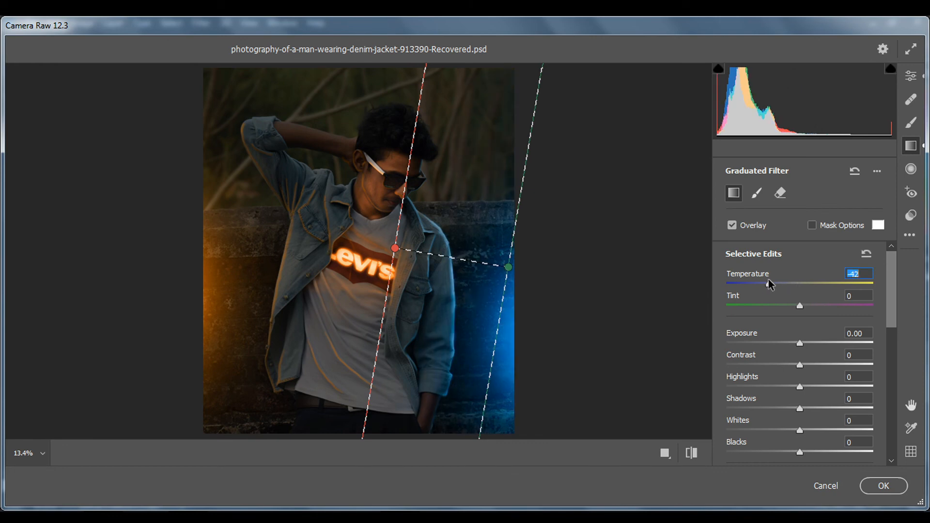
left_click_drag(394, 248, 338, 234)
scroll(785, 346, "down", 8)
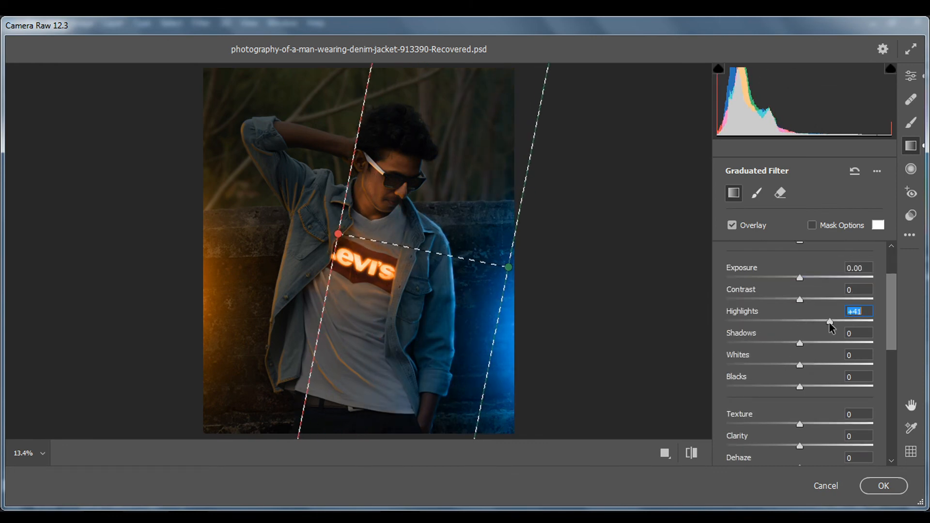
left_click(812, 372)
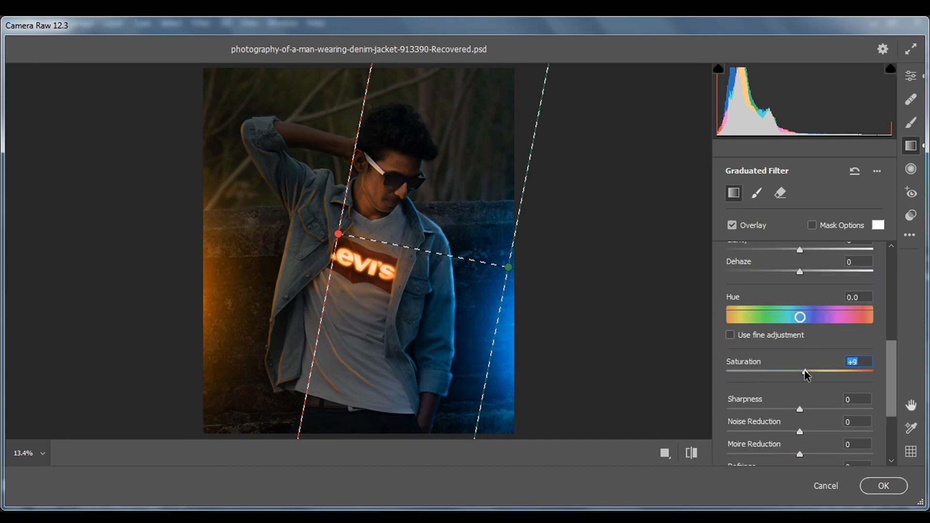
Add a second graduated filter from the orange-lit edge across the man's torso and set its Temperature to +62
left_click_drag(254, 259, 179, 300)
right_click(342, 262)
left_click(369, 293)
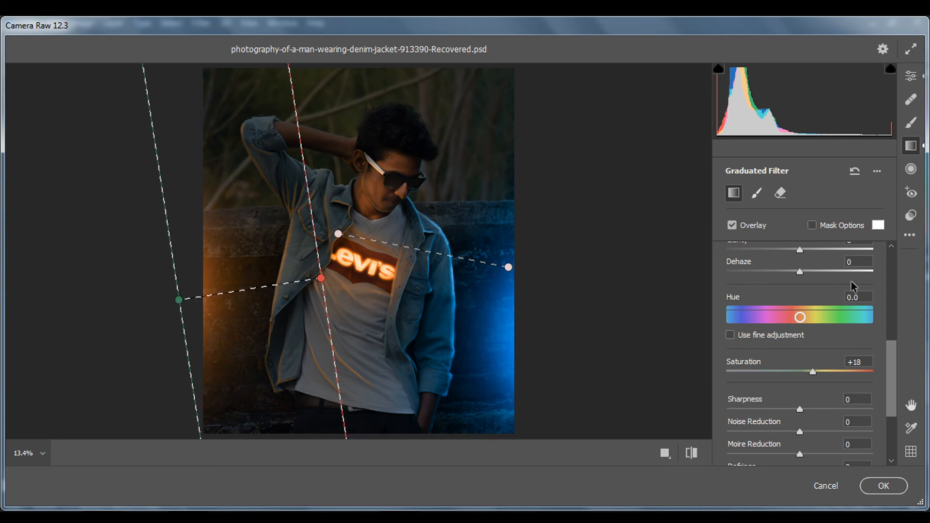
scroll(851, 282, "up", 8)
left_click_drag(765, 284, 844, 285)
left_click_drag(179, 300, 154, 333)
left_click_drag(321, 279, 390, 303)
left_click_drag(153, 333, 194, 332)
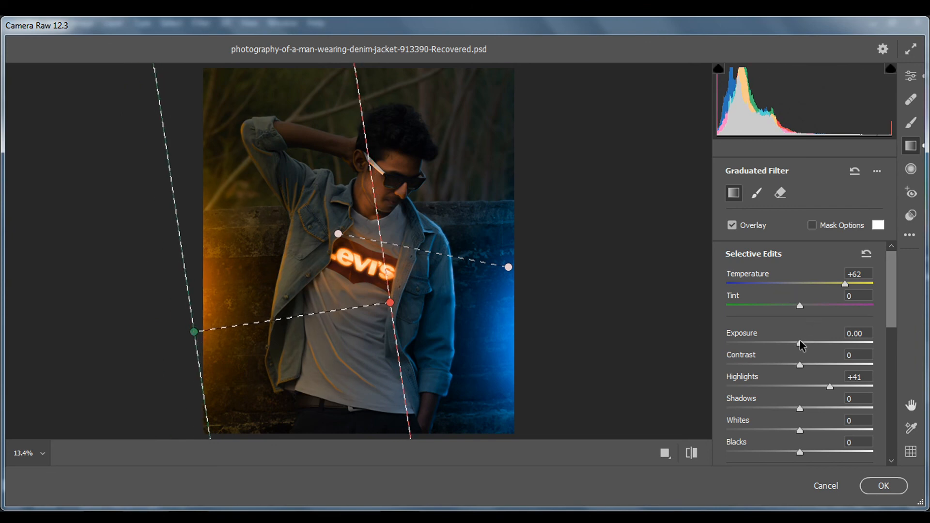
Set the orange-side graduated filter's Highlights to +63 and Whites to +57, and extend it slightly across the torso
mouse_move(830, 386)
left_mouse_down()
mouse_move(816, 366)
mouse_move(799, 371)
mouse_move(833, 399)
left_mouse_up()
scroll(809, 425, "down", 1)
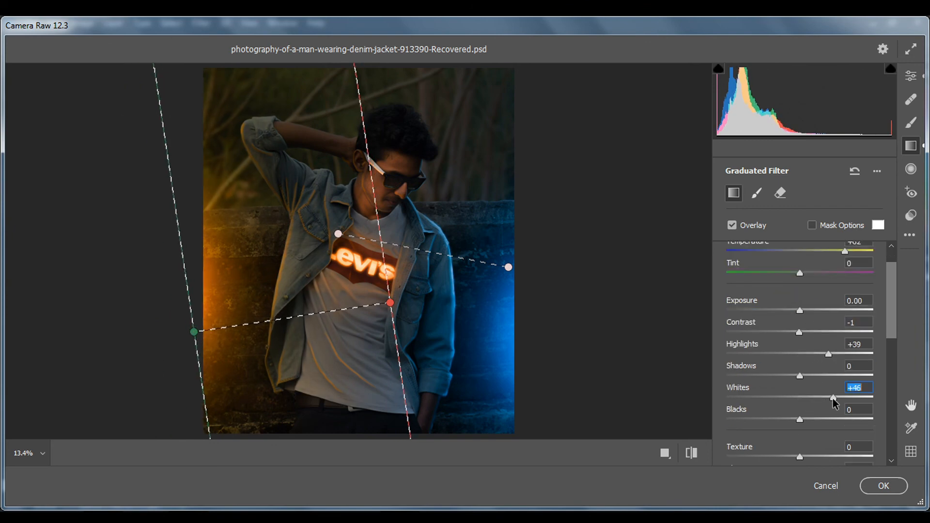
scroll(842, 400, "up", 1)
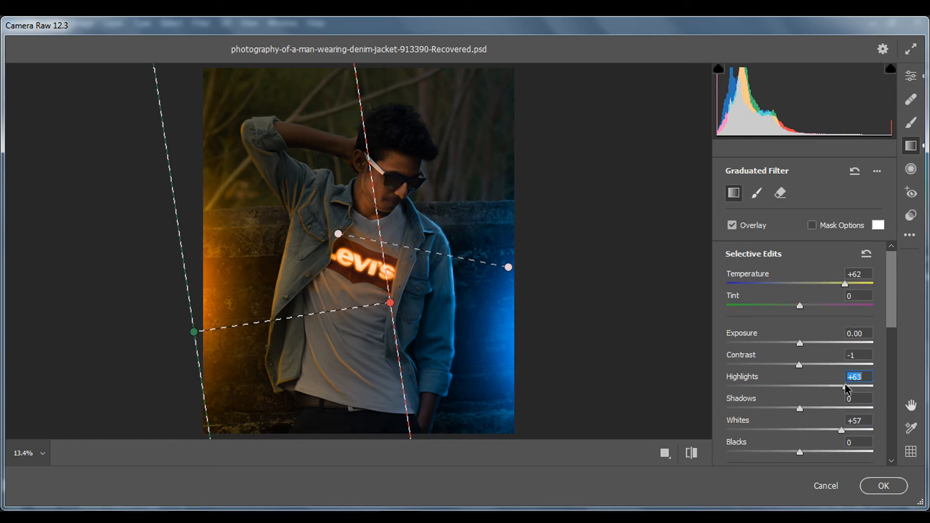
mouse_move(390, 303)
left_mouse_down()
mouse_move(412, 303)
mouse_move(400, 288)
mouse_move(408, 277)
mouse_move(400, 290)
left_mouse_up()
scroll(805, 329, "down", 5)
mouse_move(799, 404)
left_mouse_down()
mouse_move(814, 406)
mouse_move(813, 378)
mouse_move(805, 380)
left_mouse_up()
scroll(834, 409, "down", 3)
left_click(756, 193)
left_click(910, 77)
Draw a radial filter over the man's face and stretch it into a tilted oval reaching from forehead to neck
left_click(910, 170)
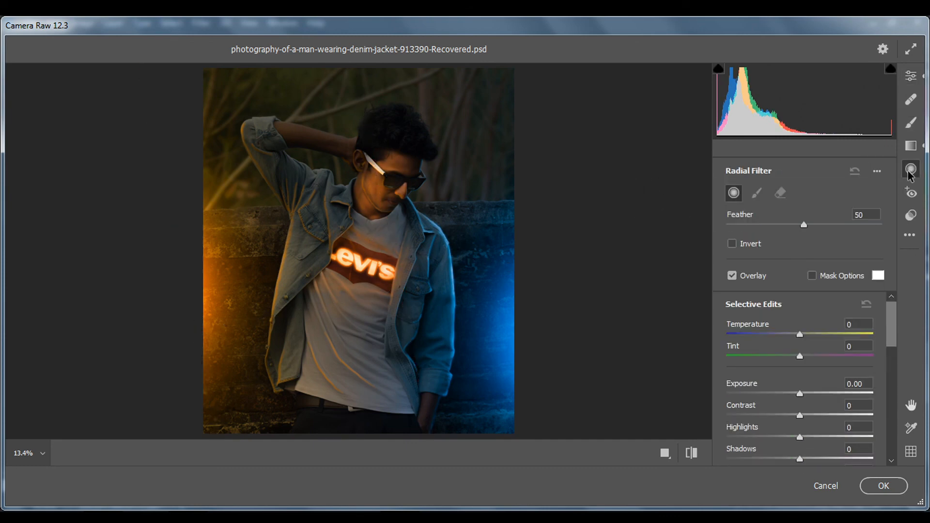
mouse_move(385, 175)
left_mouse_down()
mouse_move(402, 192)
mouse_move(385, 214)
left_mouse_up()
mouse_move(385, 176)
left_mouse_down()
mouse_move(446, 243)
mouse_move(369, 178)
mouse_move(390, 178)
left_mouse_up()
left_click_drag(361, 216, 337, 208)
left_click_drag(366, 167, 360, 166)
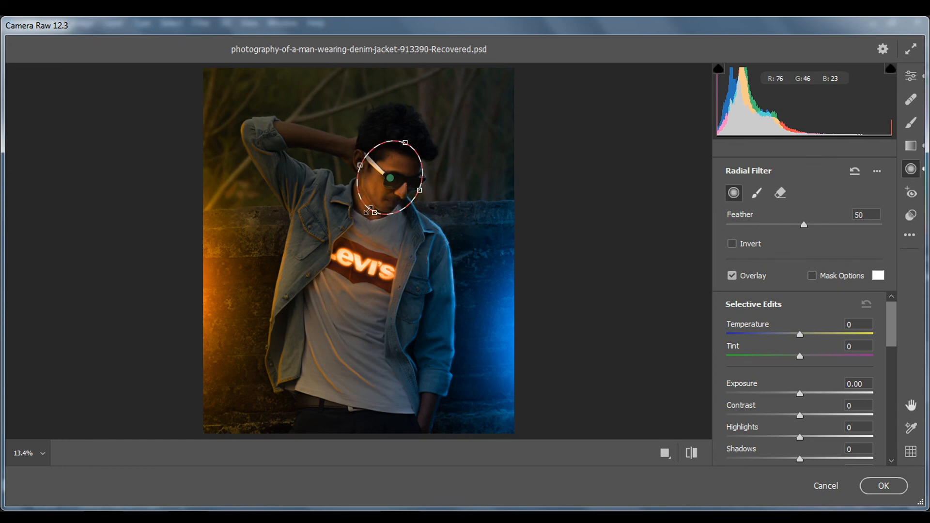
left_click_drag(370, 210, 363, 227)
Set the face filter's Highlights to +36, raise its Whites, cool its Temperature slightly, and apply the Camera Raw adjustments
left_click(803, 335)
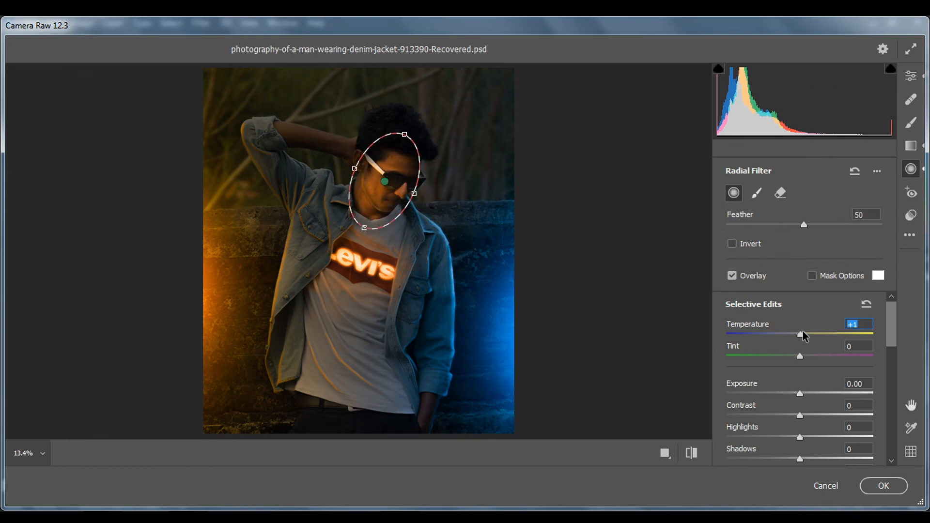
scroll(803, 334, "down", 3)
left_click_drag(800, 371, 835, 373)
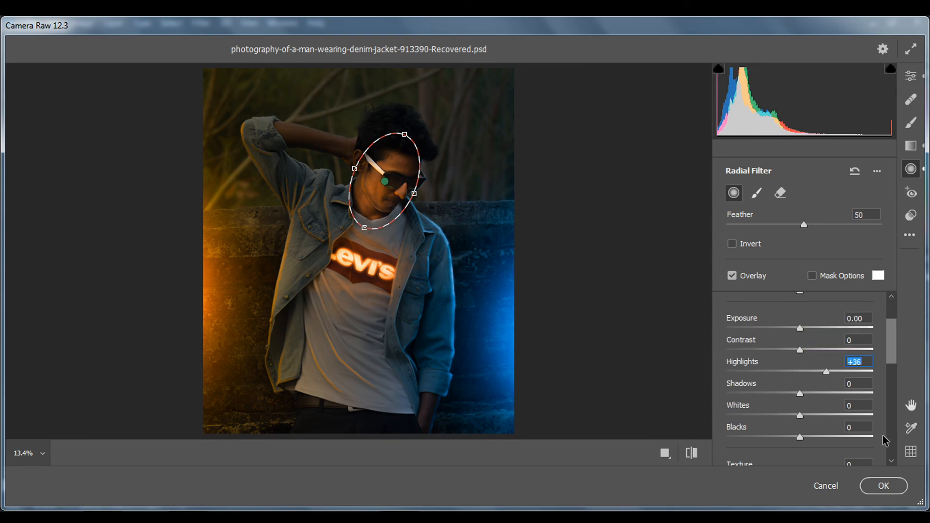
left_click_drag(801, 415, 827, 415)
scroll(827, 415, "up", 3)
left_click_drag(801, 335, 789, 335)
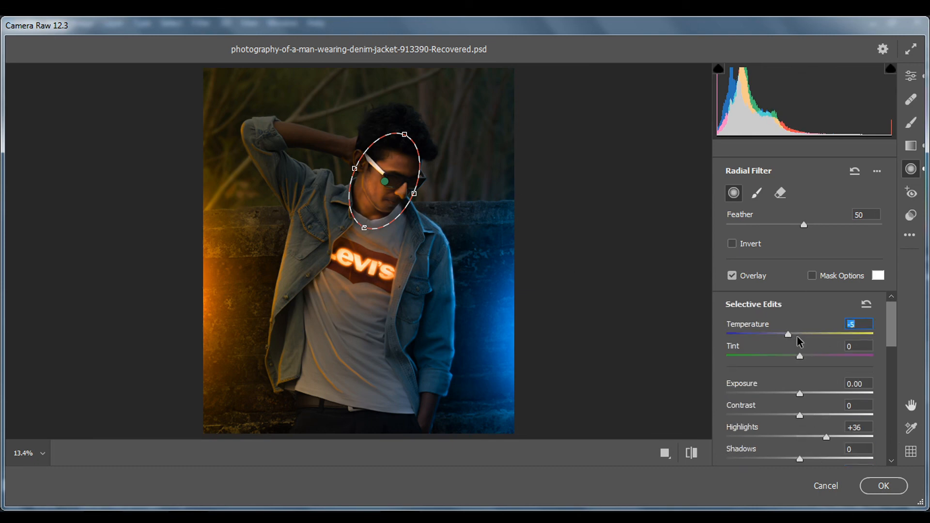
left_click(911, 76)
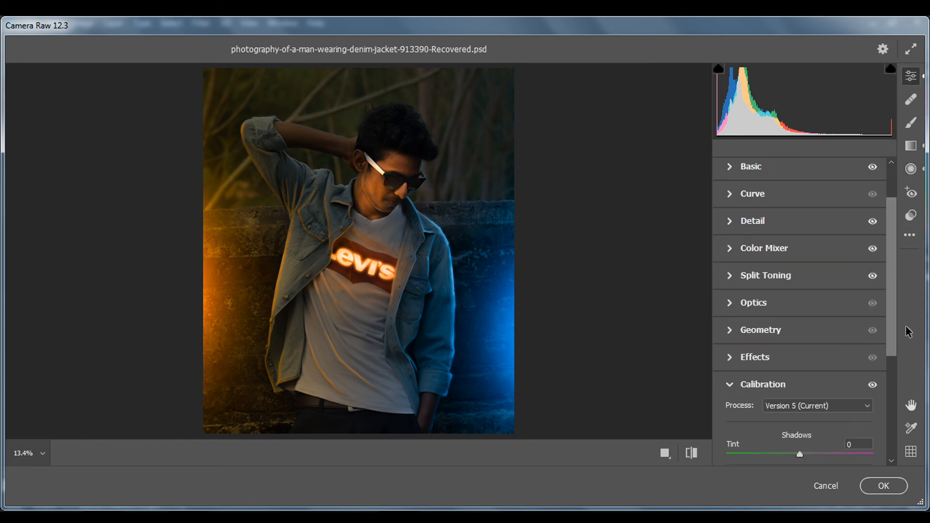
left_click(883, 486)
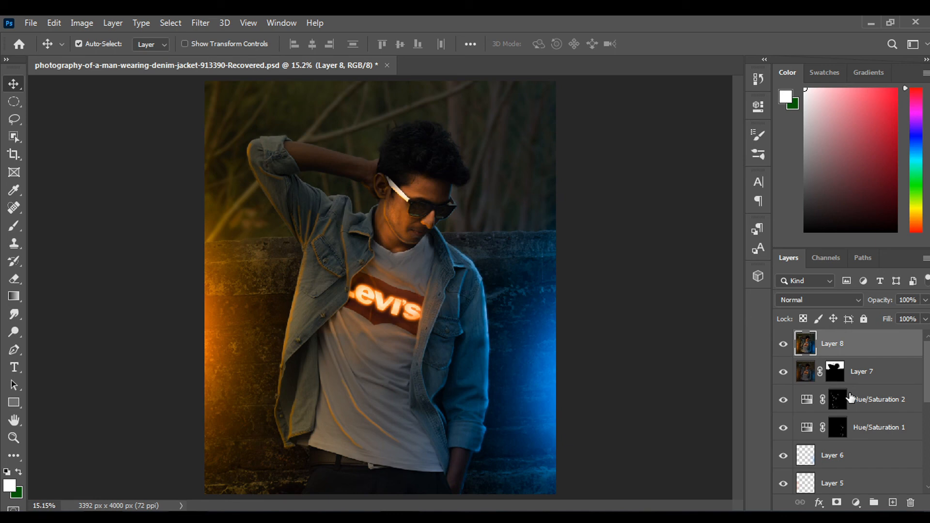
Compare the edited portrait with the original photo by isolating the bottom layer and restoring all layers
scroll(850, 397, "down", 5)
left_click(783, 482, "alt")
left_click(784, 482, "alt")
scroll(823, 429, "up", 5)
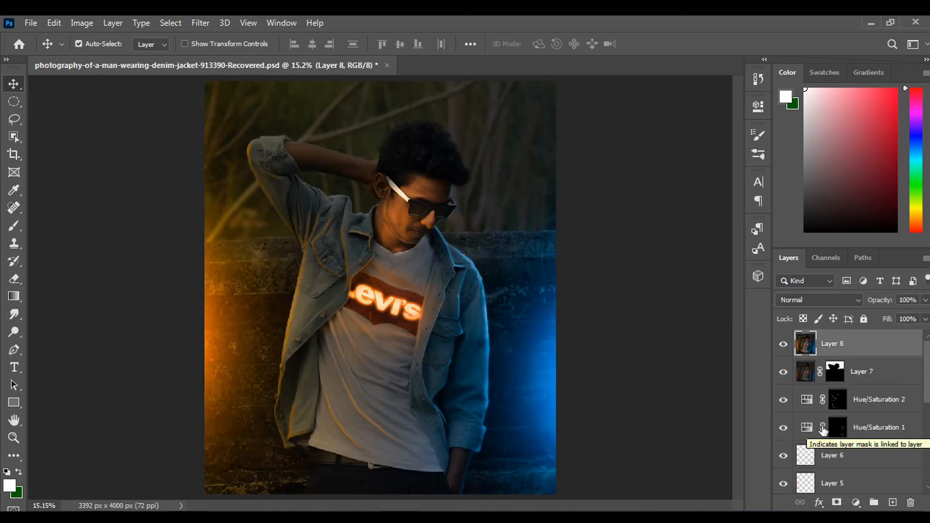
scroll(720, 451, "up", 1)
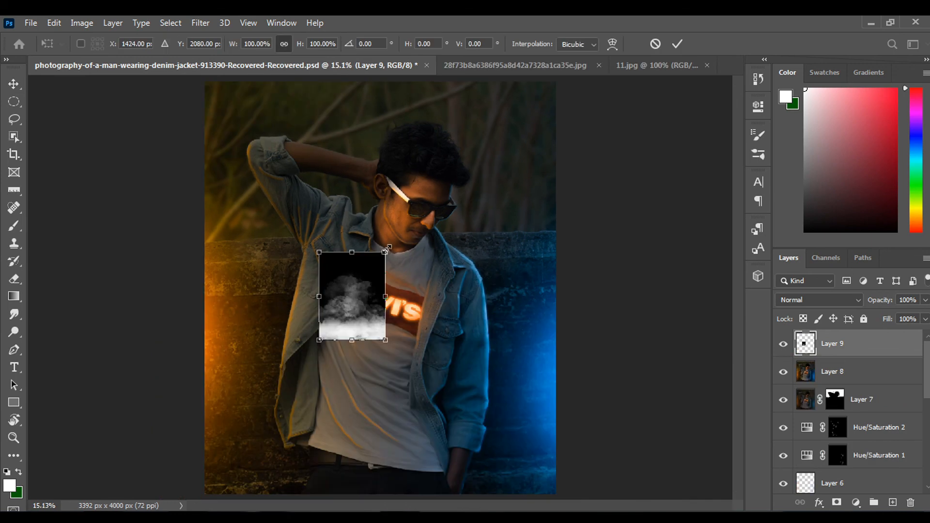
Scale the smoke image to about 554%, rotate it about -38° and place it over the lower part of the portrait
left_click_drag(425, 250, 523, 66)
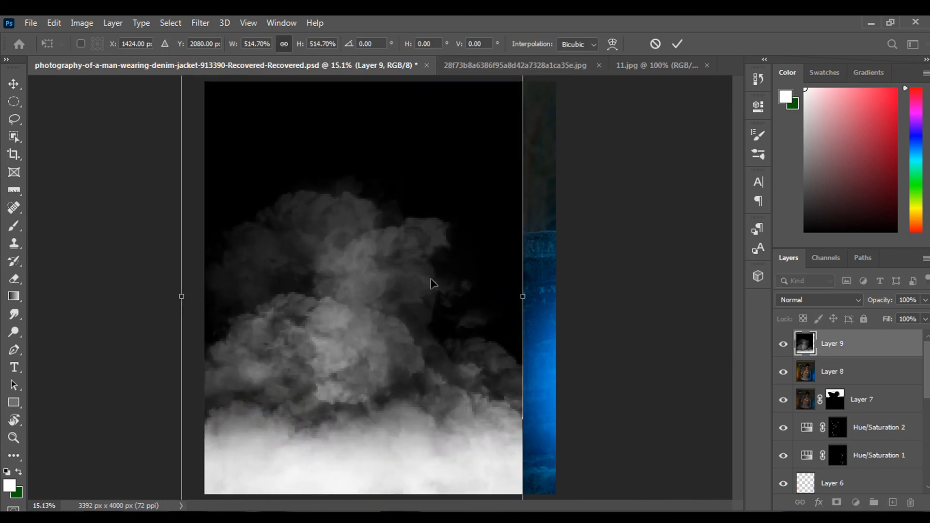
left_click_drag(432, 283, 466, 284)
key("ctrl+minus")
left_click_drag(540, 342, 556, 259)
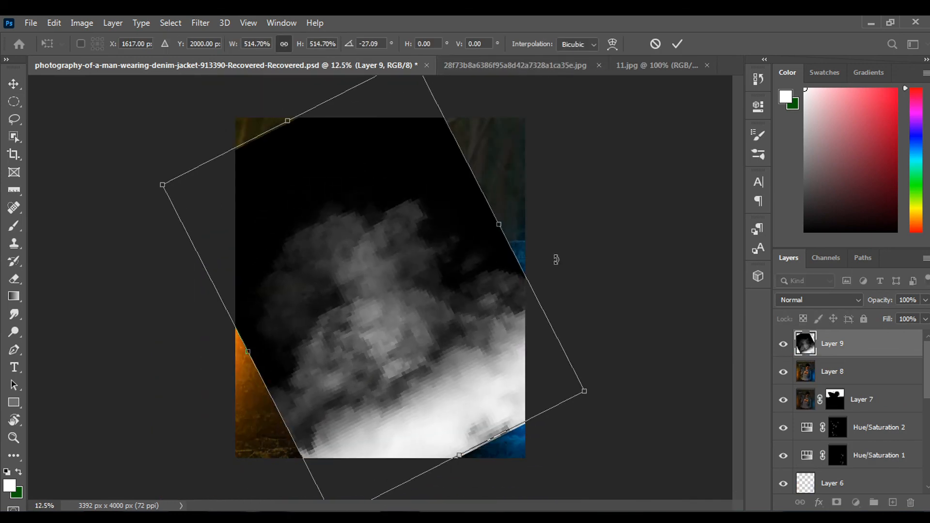
left_click_drag(444, 392, 434, 452)
left_click_drag(616, 377, 612, 330)
left_click_drag(593, 413, 608, 415)
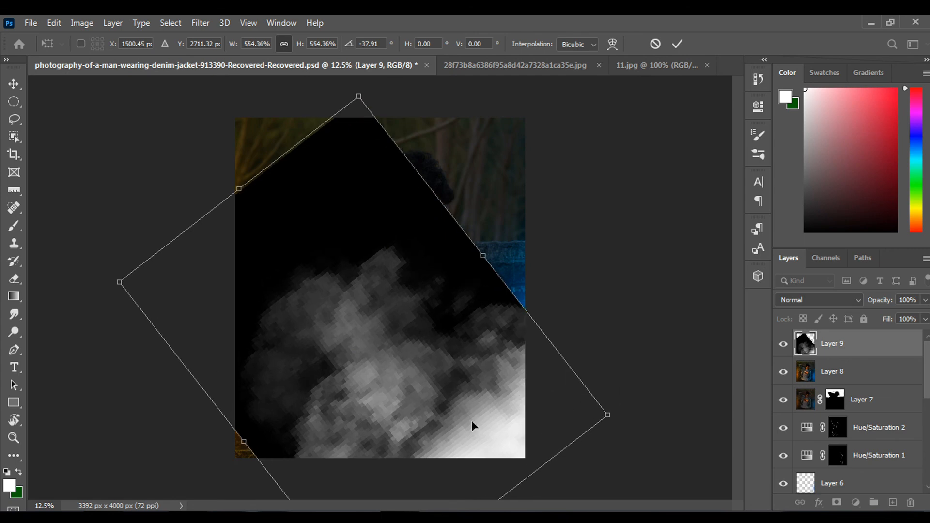
left_click_drag(427, 414, 429, 440)
key("Return")
Set the smoke layer's blend mode to Screen and shift the smoke slightly lower on the portrait
left_click(814, 300)
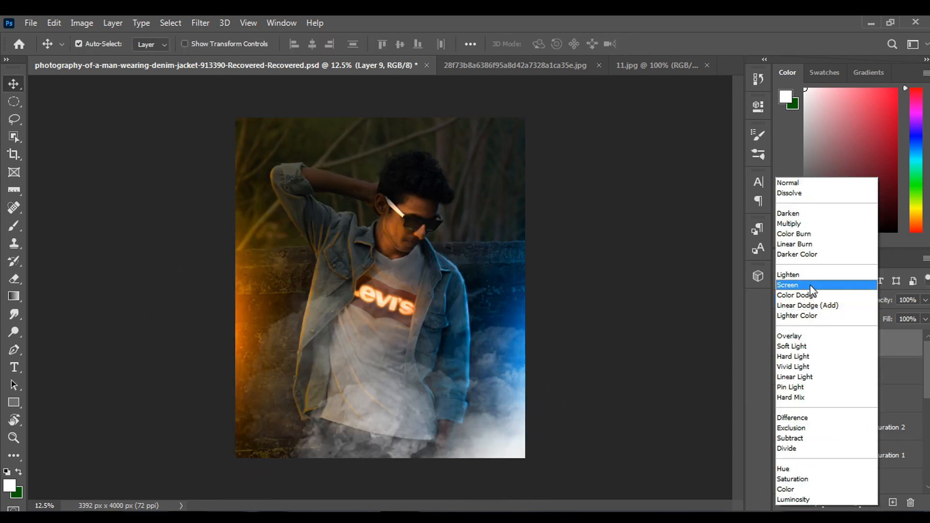
left_click(810, 284)
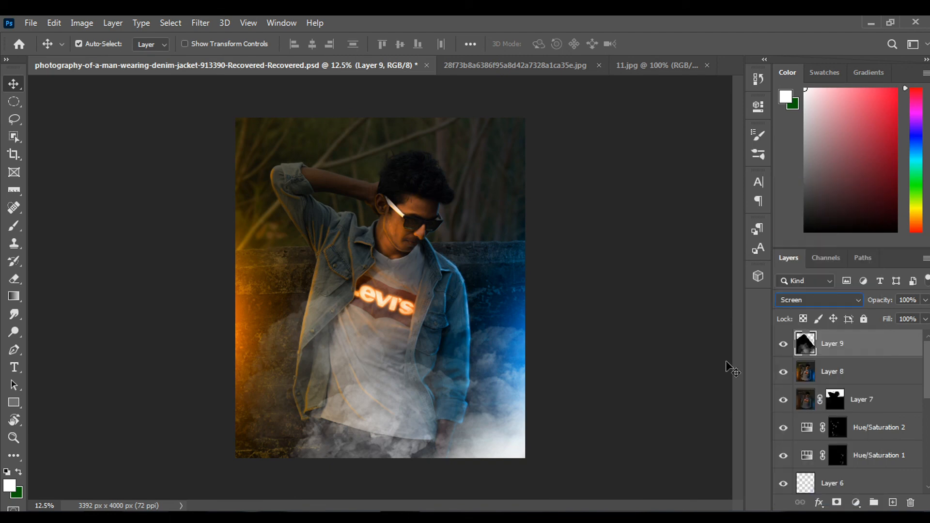
left_click_drag(501, 436, 501, 456)
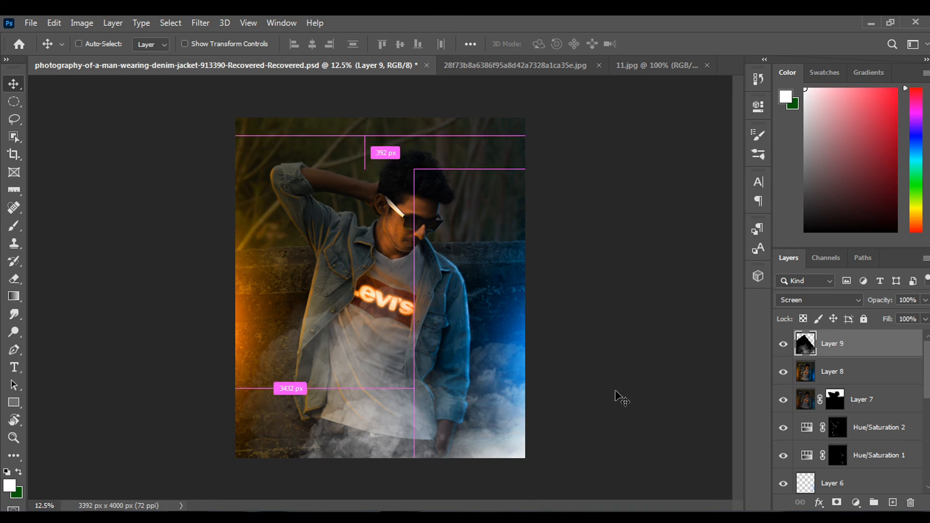
key("ctrl+j")
key("ctrl+z")
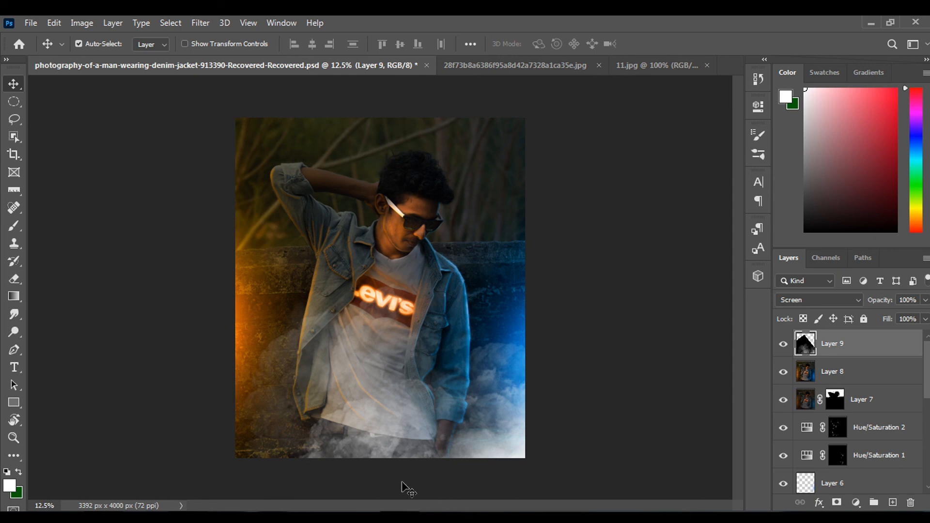
Bring the white particle image from 11.jpg into the portrait, scale it to about 680% and place it over the man's body
left_click(655, 65)
left_click_drag(577, 232, 368, 358)
key("ctrl+t")
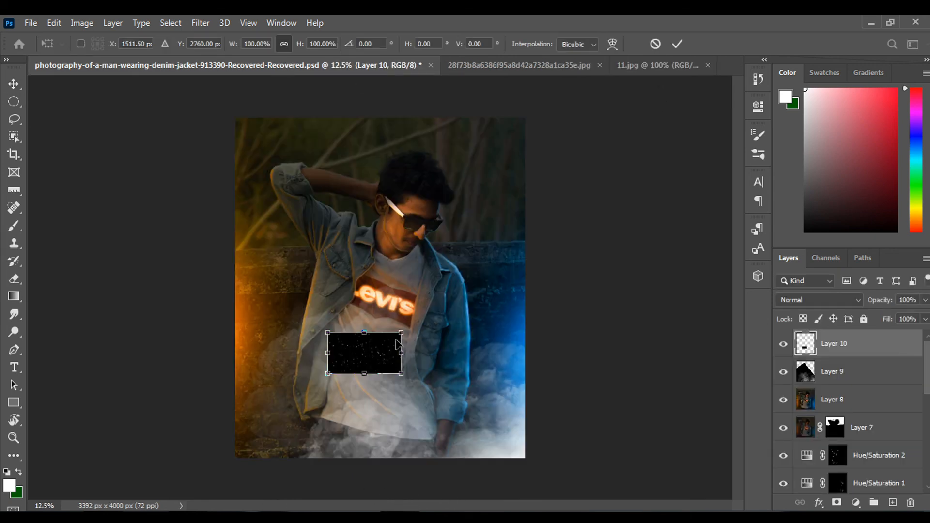
left_click_drag(401, 333, 538, 255)
left_click_drag(454, 360, 473, 328)
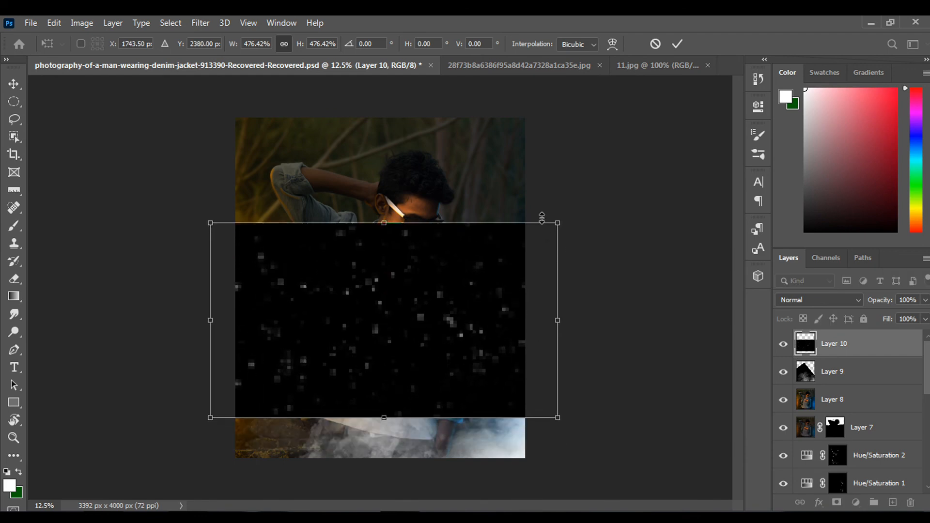
left_click_drag(556, 222, 605, 166)
mouse_move(490, 307)
left_mouse_down()
mouse_move(479, 353)
mouse_move(480, 315)
left_mouse_up()
key("Return")
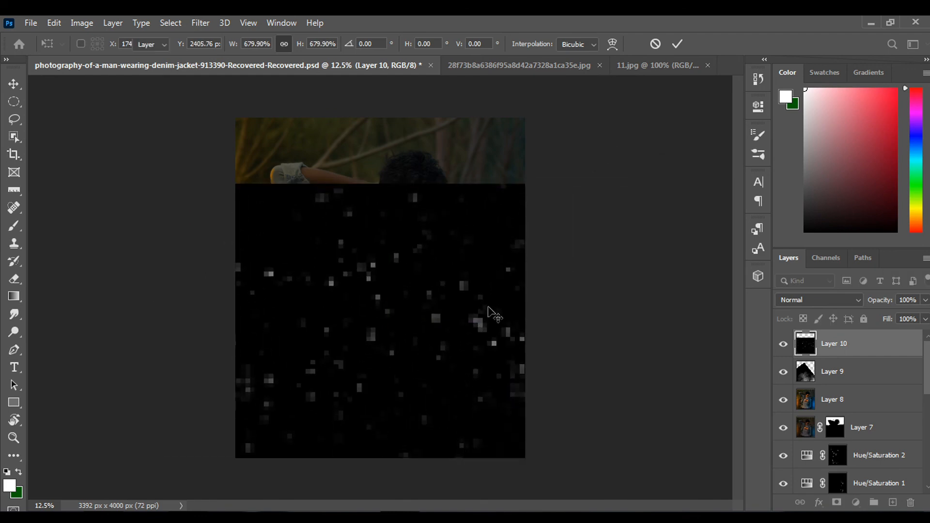
Set the particle layer's blend mode to Screen and its opacity to 74%
left_click(845, 300)
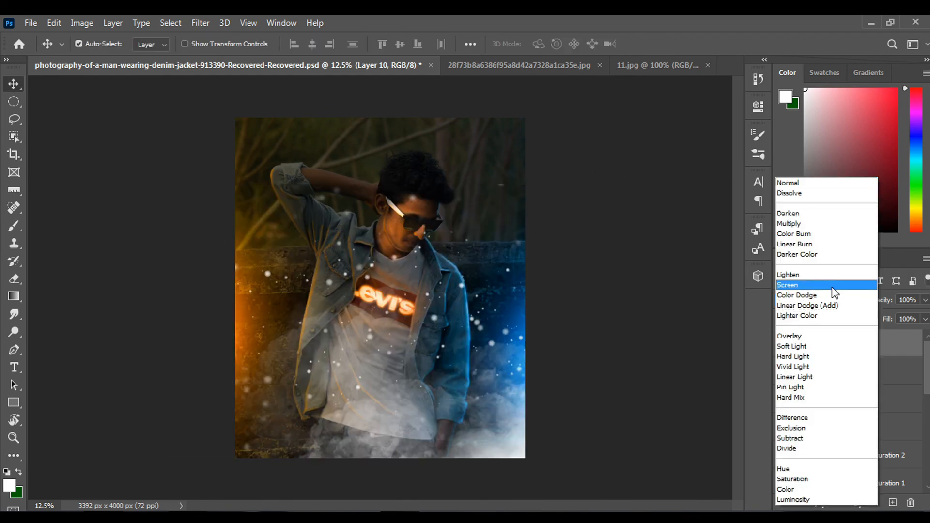
left_click(835, 286)
left_click_drag(894, 304, 871, 302)
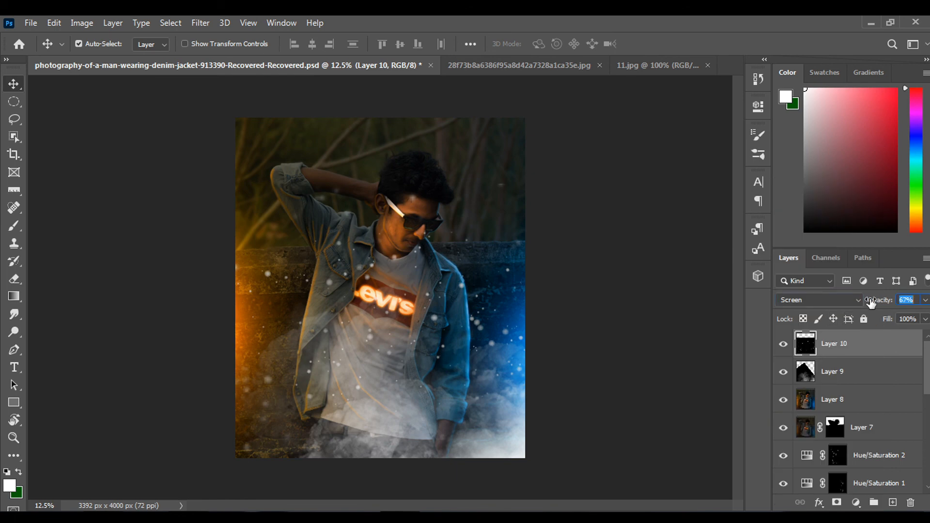
Scale the particle layer to about 73.5%, rotate it about 8.6° and move it over the lower part of the portrait
key("ctrl+t")
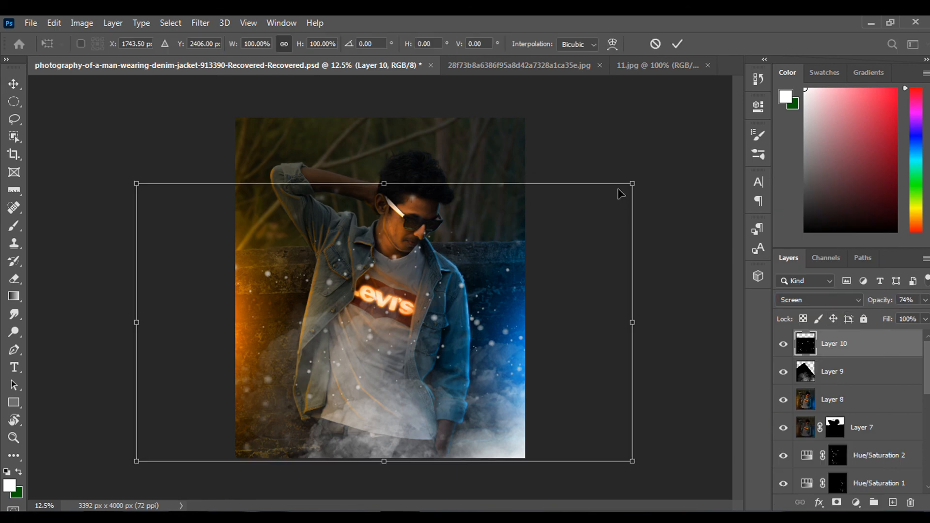
left_click_drag(634, 185, 573, 217)
left_click_drag(484, 323, 483, 354)
left_click_drag(635, 343, 634, 379)
left_click_drag(413, 407, 409, 419)
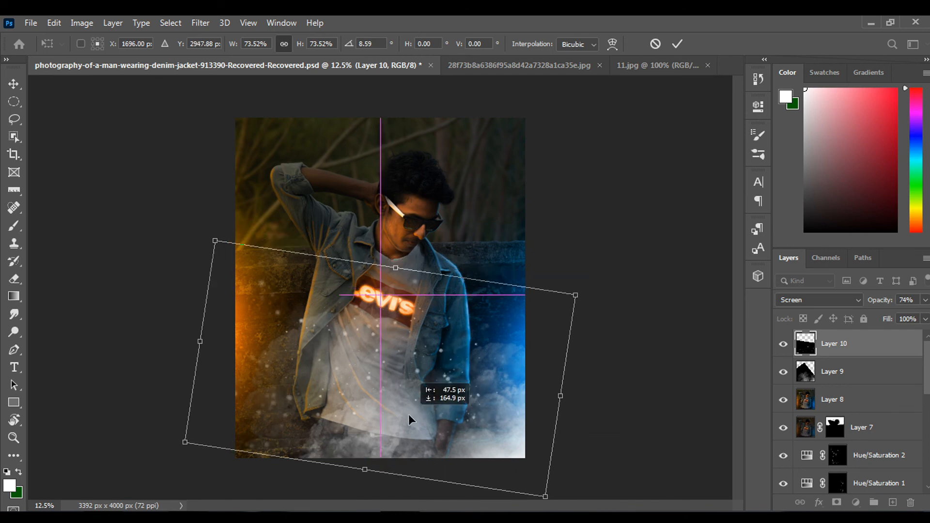
key("Return")
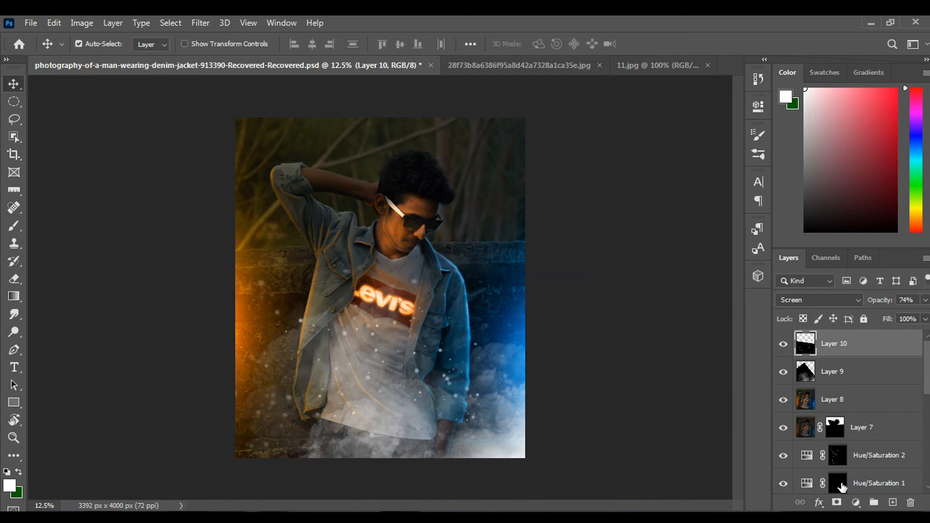
Add a Curves adjustment clipped to the particle layer, anchoring the midpoint and pulling the shadows down
left_click(856, 502)
left_click(845, 326)
left_click(642, 333)
left_click(653, 247)
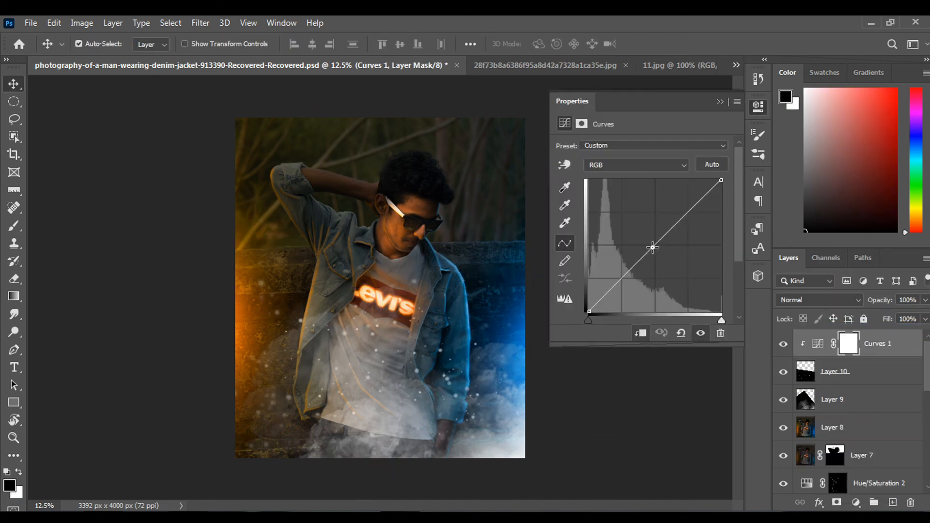
mouse_move(616, 285)
left_mouse_down()
mouse_move(631, 285)
mouse_move(624, 284)
left_mouse_up()
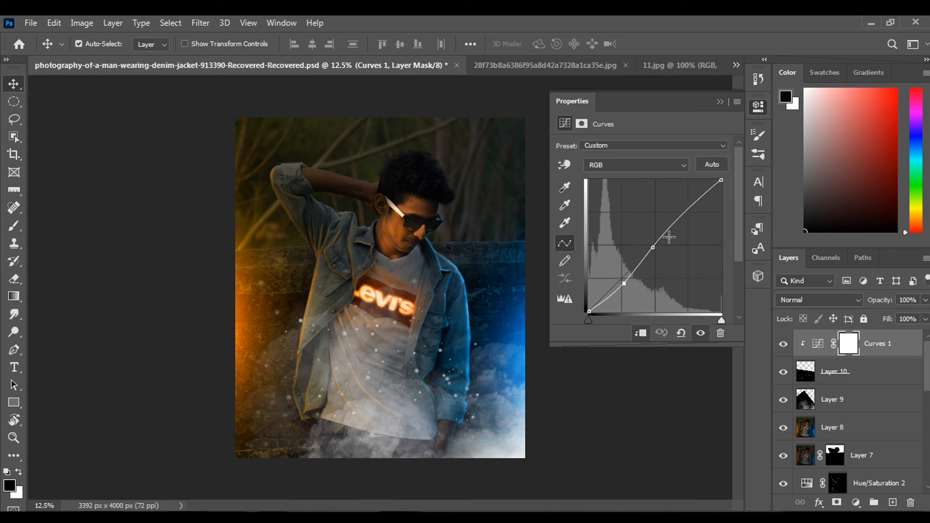
left_click(720, 101)
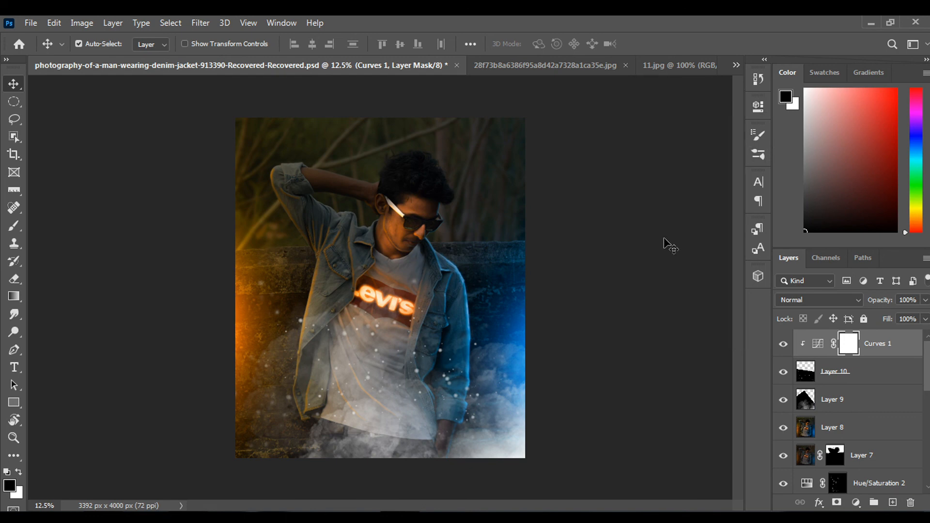
Duplicate the particle layer and move the original Layer 10 above the Curves adjustment
key("ctrl+j")
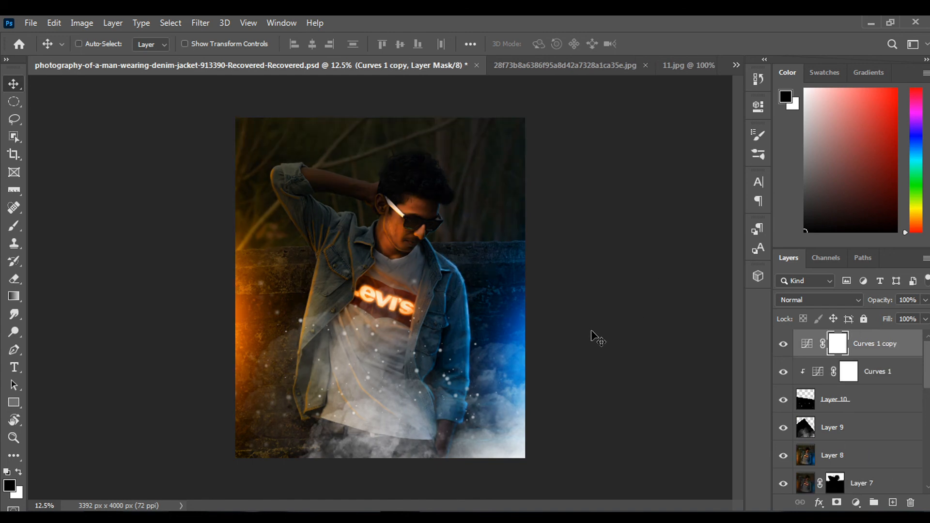
key("ctrl+z")
left_click(848, 378)
key("ctrl+j")
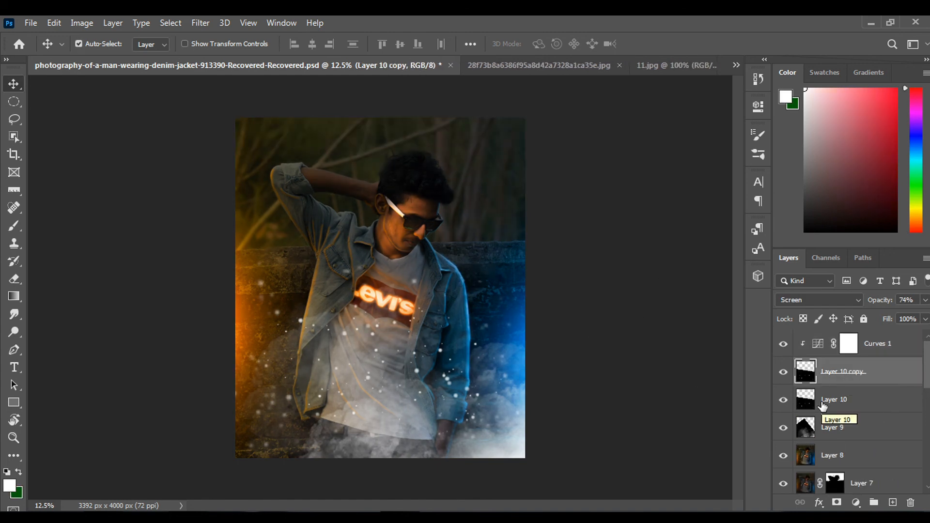
left_click_drag(823, 405, 832, 333)
Rotate the uppermost particle layer to about 118° and place it over the right side of the portrait
key("ctrl+t")
left_click_drag(612, 371, 583, 342)
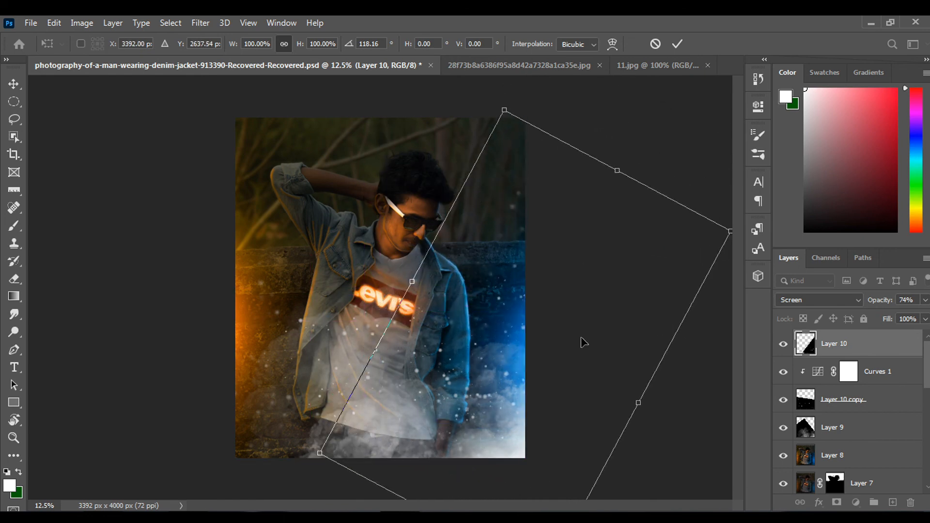
key("Return")
Add a mask to the uppermost particle layer and paint black over the man's hand and jacket sleeve beside the blue light
left_click(836, 503)
key("b")
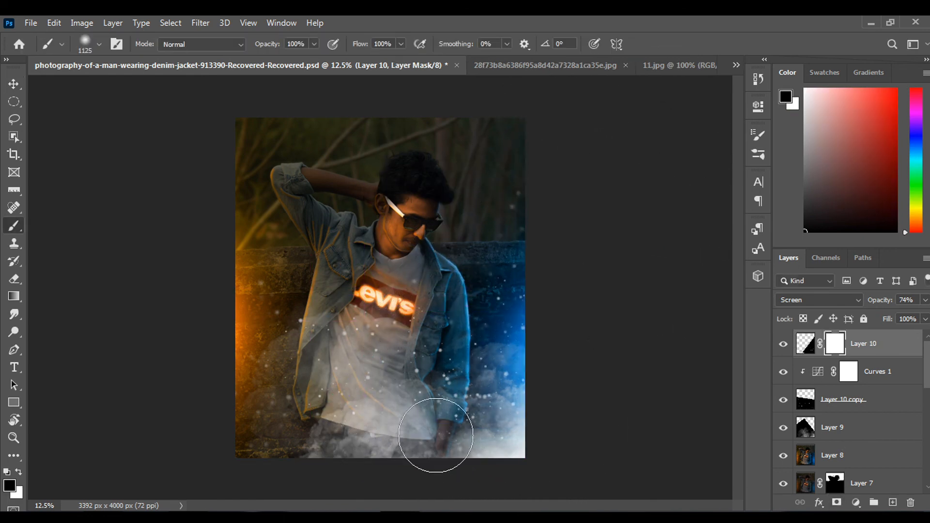
mouse_move(437, 435)
left_mouse_down()
mouse_move(457, 415)
mouse_move(445, 376)
left_mouse_up()
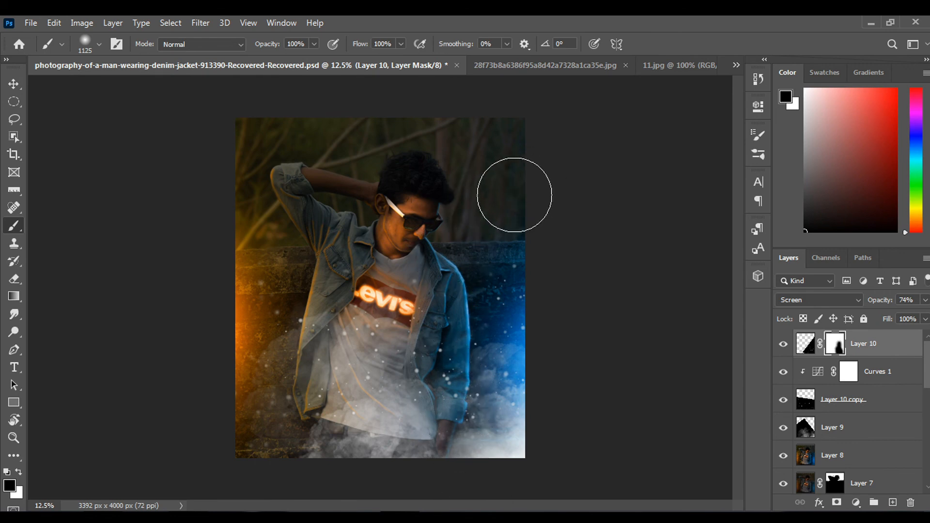